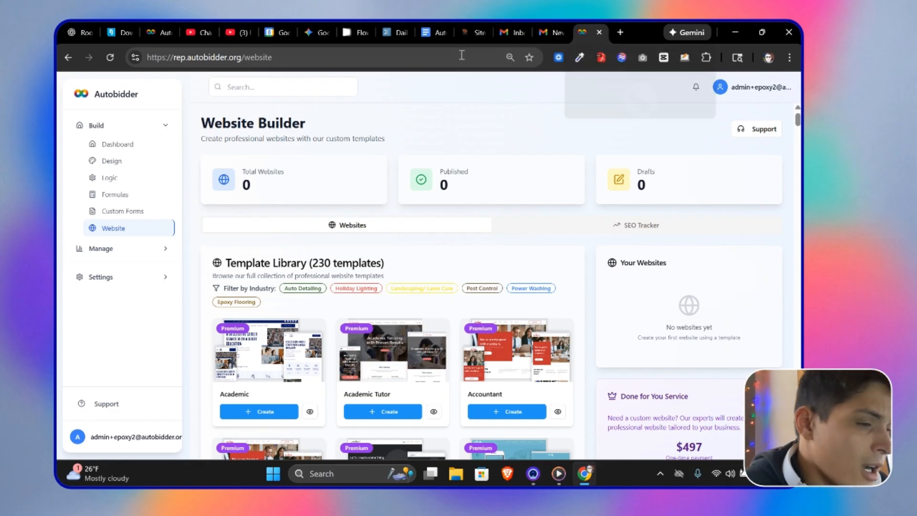
Step: Scroll through the website template library to browse the available templates
scroll(521, 249, "down", 3)
scroll(520, 250, "down", 2)
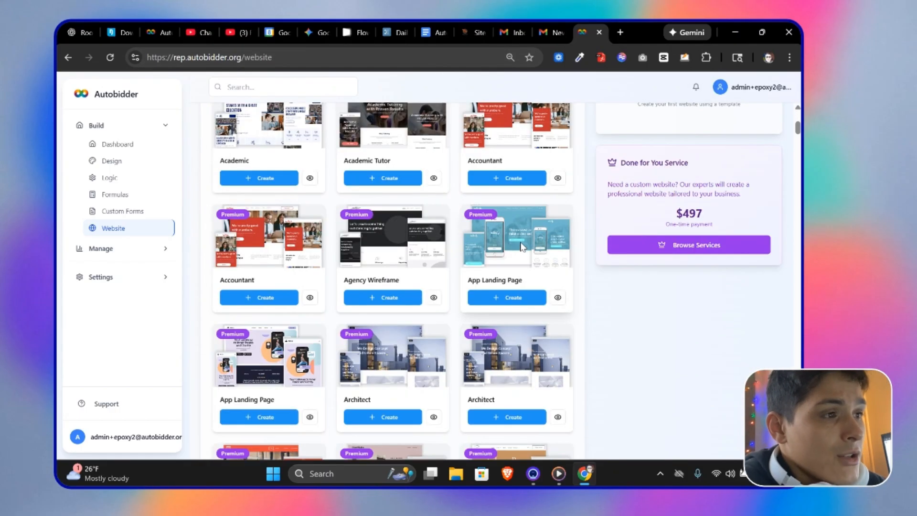
scroll(522, 240, "down", 5)
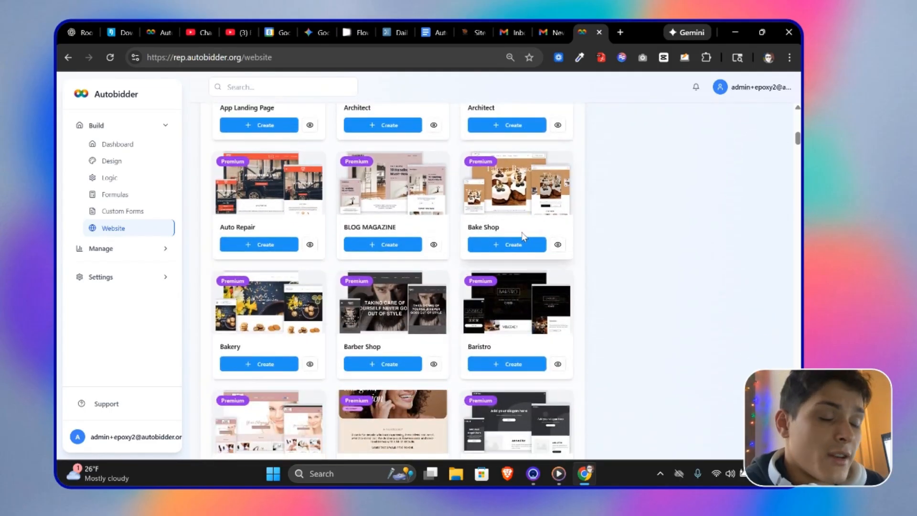
scroll(526, 233, "down", 2)
scroll(526, 232, "down", 10)
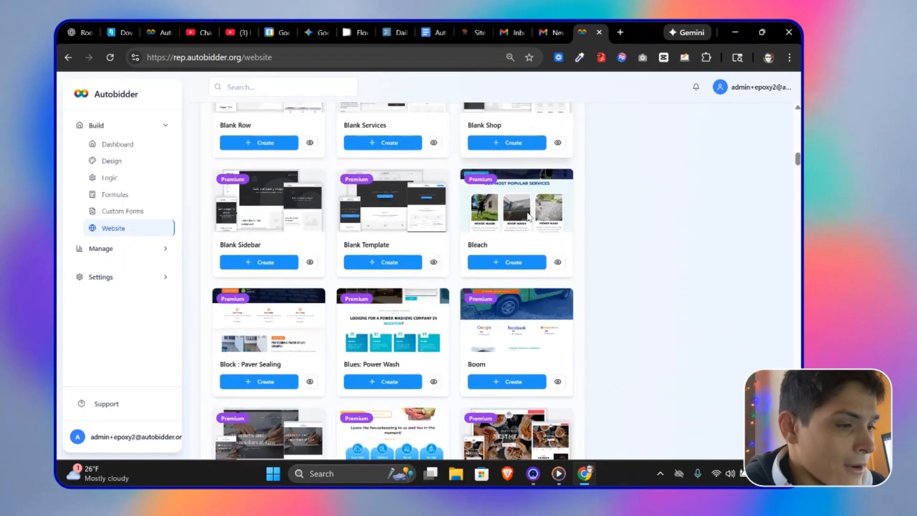
Step: Switch to the Autosite Setup Checklist document and read through its setup items
left_click_drag(434, 29, 591, 27)
scroll(537, 165, "down", 3)
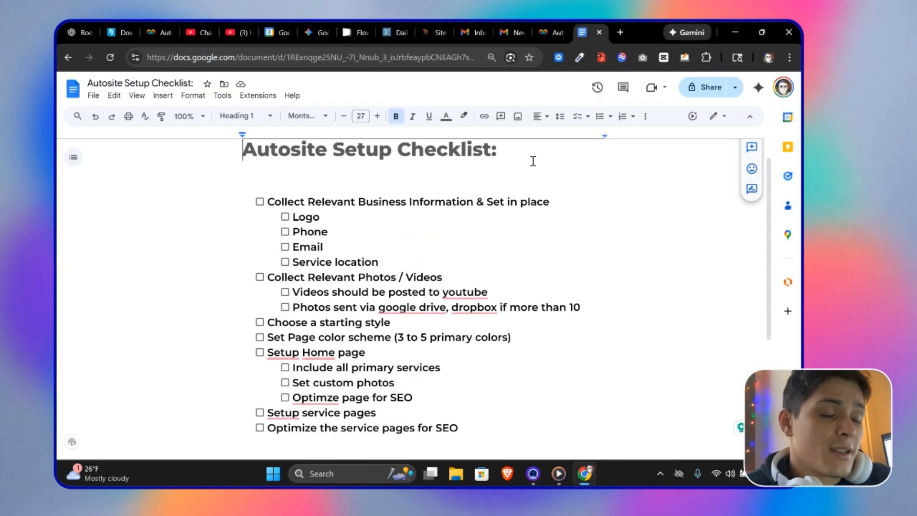
scroll(537, 164, "up", 3)
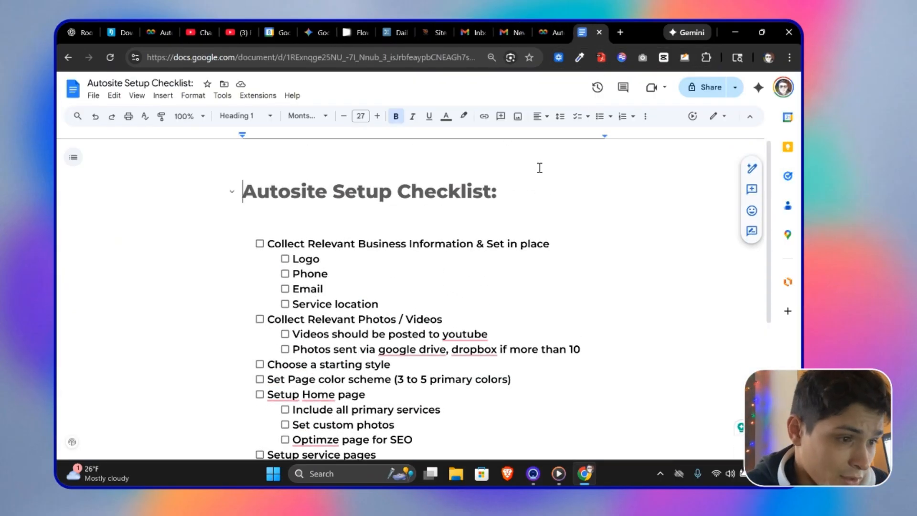
scroll(525, 167, "down", 2)
scroll(465, 243, "down", 1)
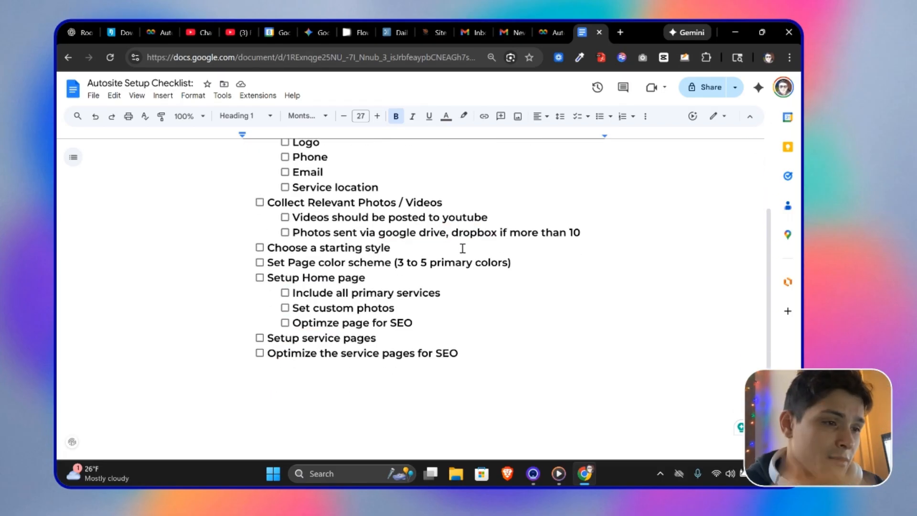
scroll(462, 246, "up", 1)
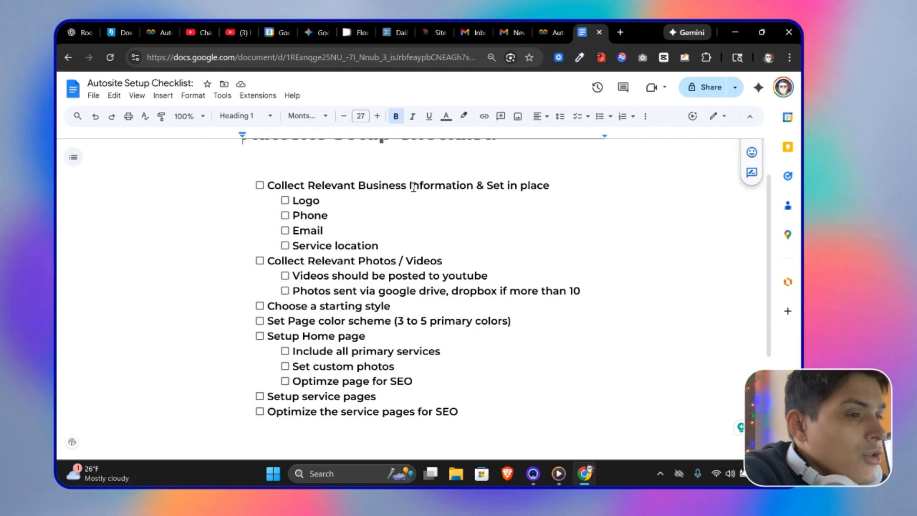
Step: Return to the template library, then open the Boom template preview in desktop view and scroll through it
left_click(538, 32)
scroll(520, 239, "down", 3)
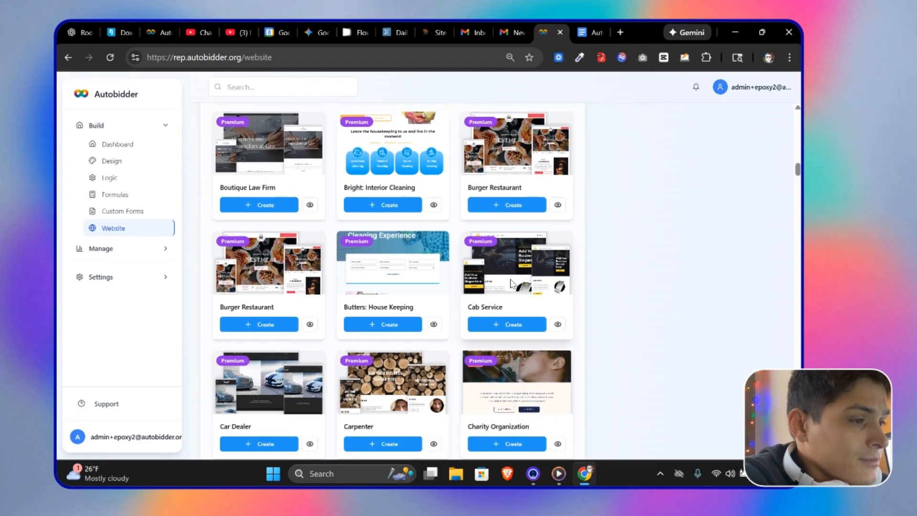
scroll(511, 282, "up", 3)
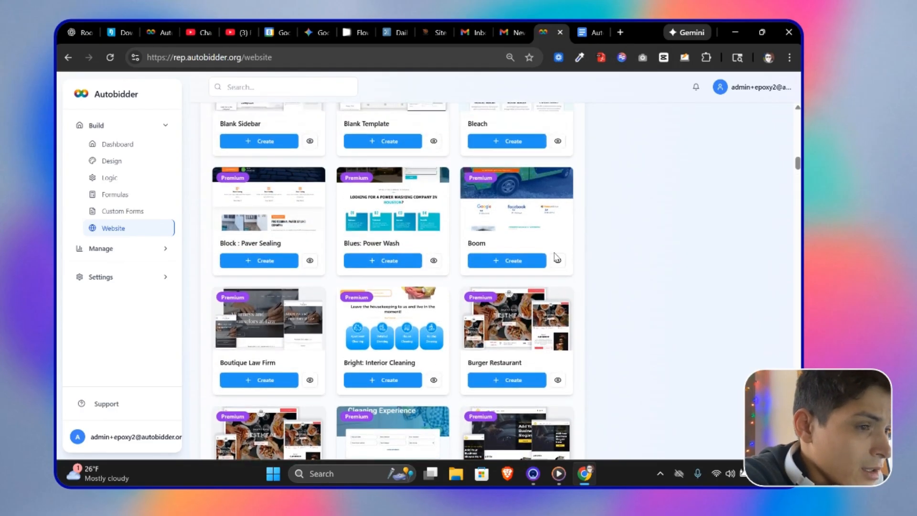
left_click_drag(436, 23, 542, 23)
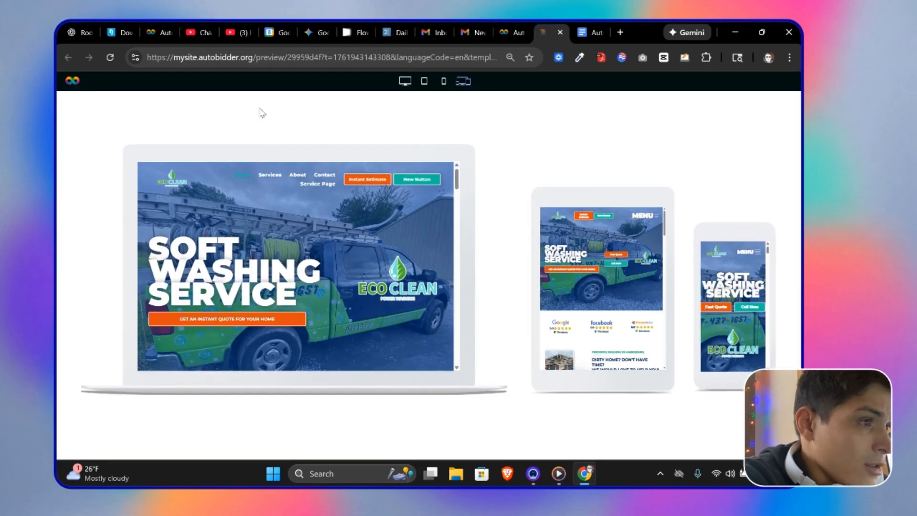
left_click(405, 81)
scroll(453, 256, "down", 5)
scroll(451, 257, "down", 15)
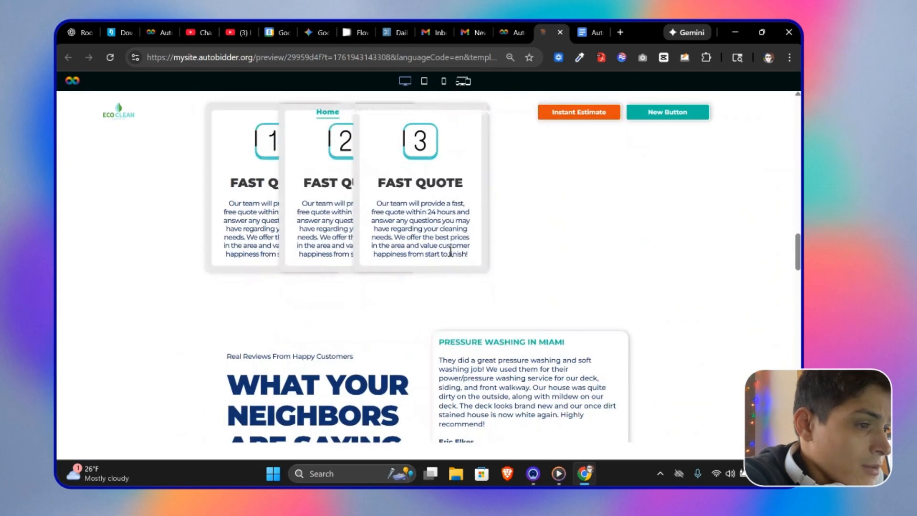
scroll(450, 252, "down", 10)
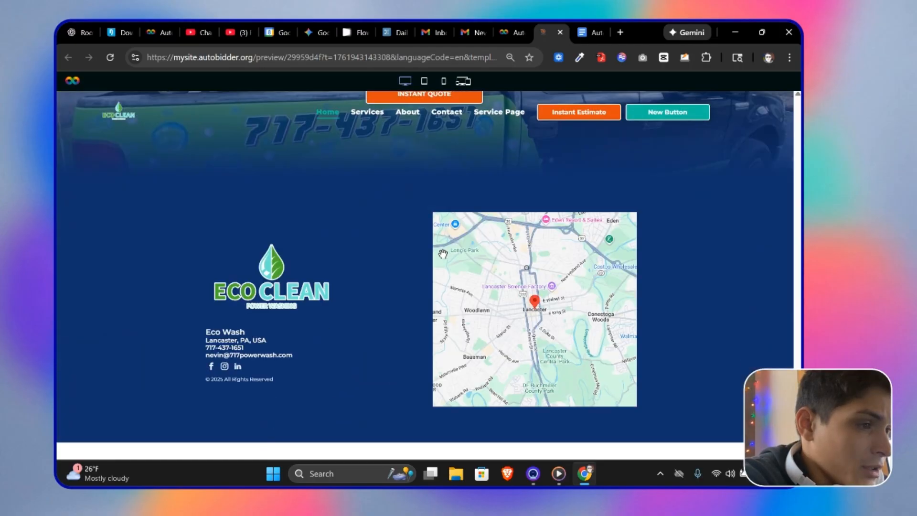
scroll(442, 257, "up", 15)
scroll(382, 255, "up", 10)
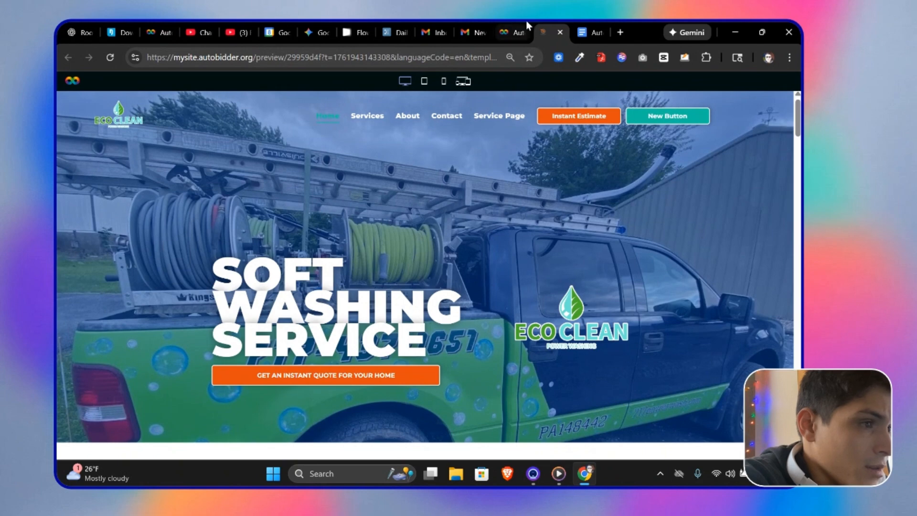
Step: Filter the template library by Epoxy Flooring and preview the Timber: Epoxy Flooring template
left_click(509, 30)
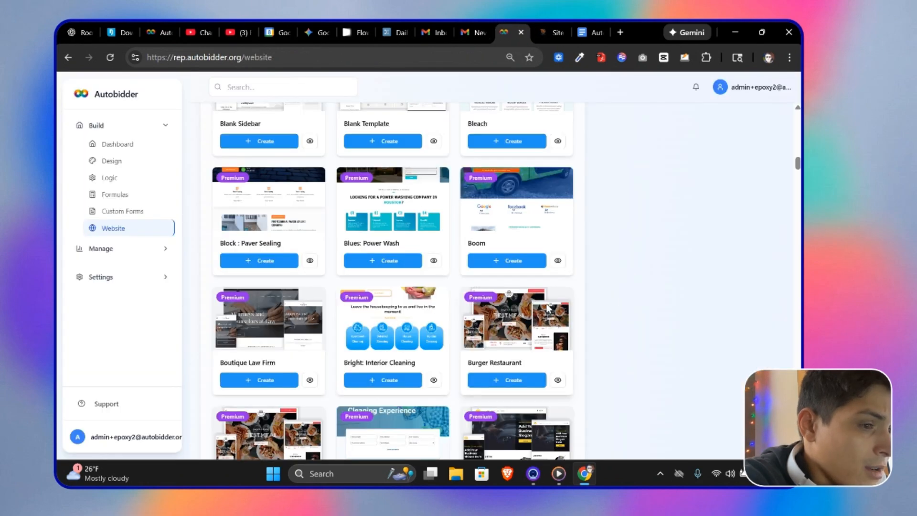
scroll(544, 258, "up", 1)
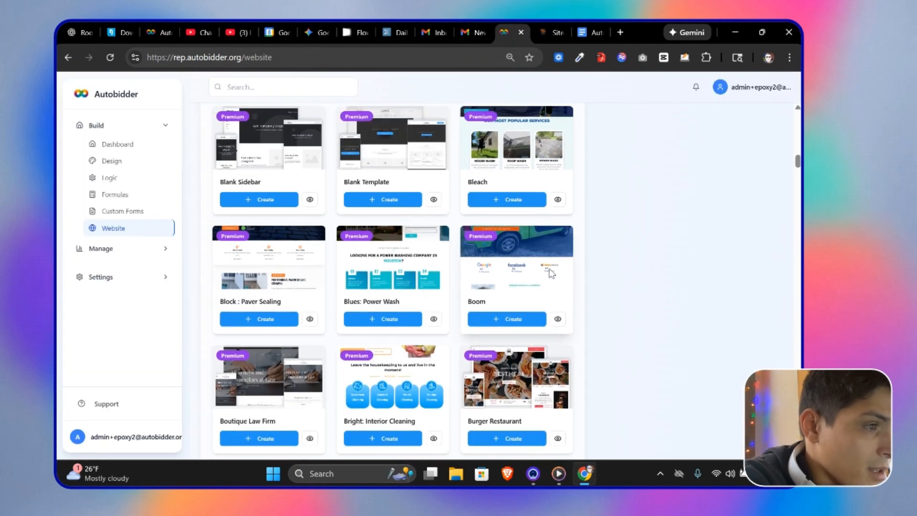
scroll(550, 274, "up", 15)
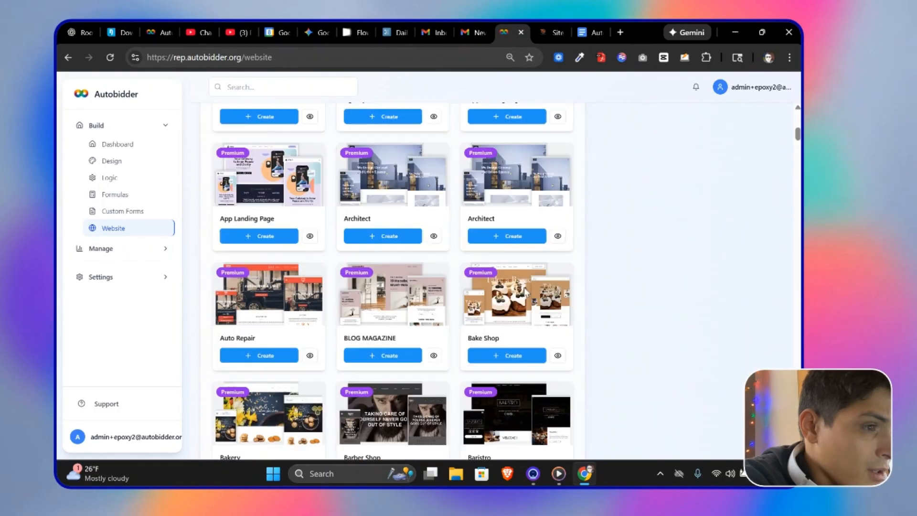
scroll(493, 293, "up", 2)
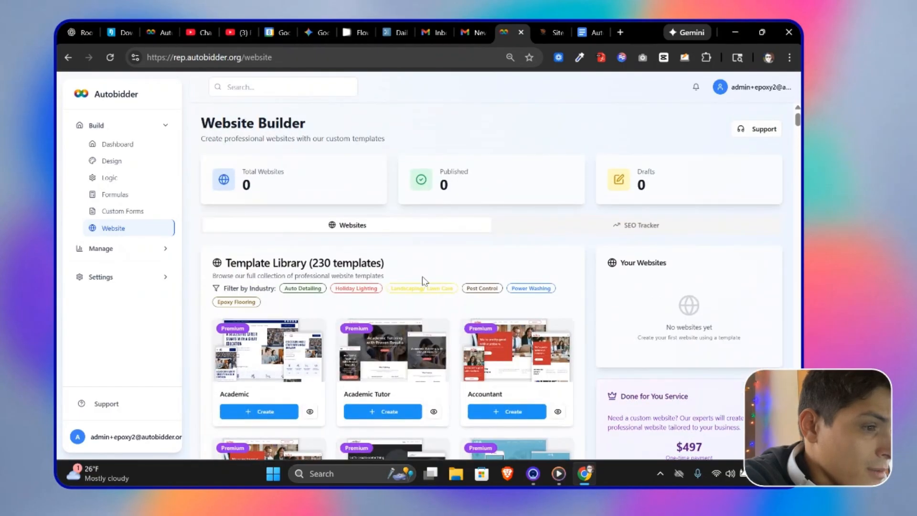
left_click(246, 303)
scroll(456, 328, "down", 3)
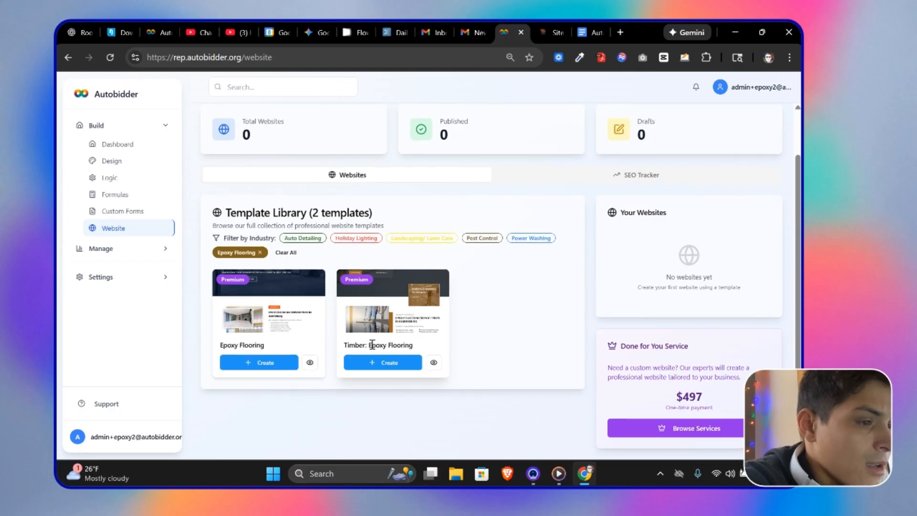
left_click(433, 362)
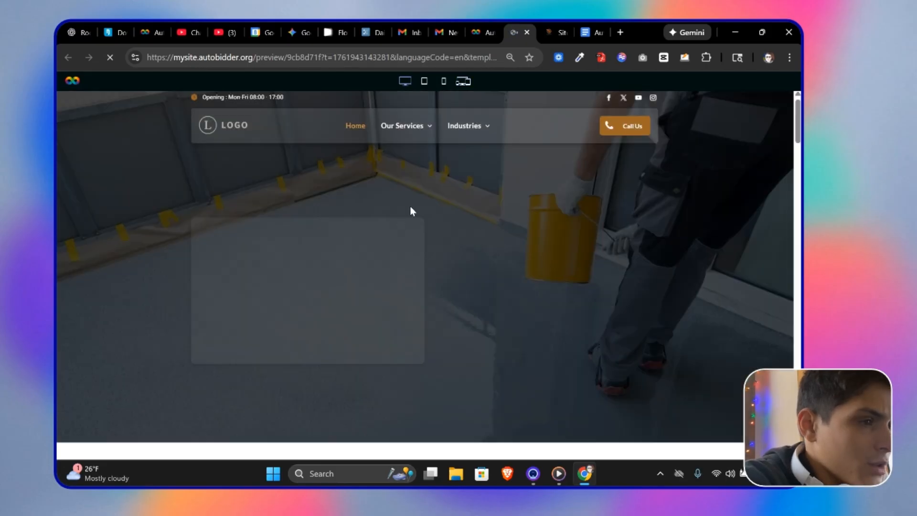
Step: Scroll through the Timber: Epoxy Flooring template preview to examine its sections
scroll(410, 209, "down", 8)
scroll(420, 262, "up", 6)
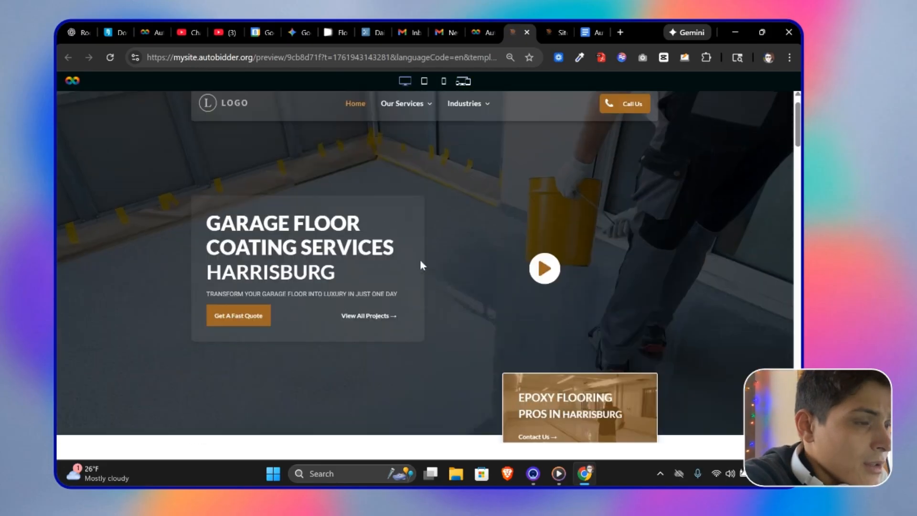
scroll(529, 134, "down", 15)
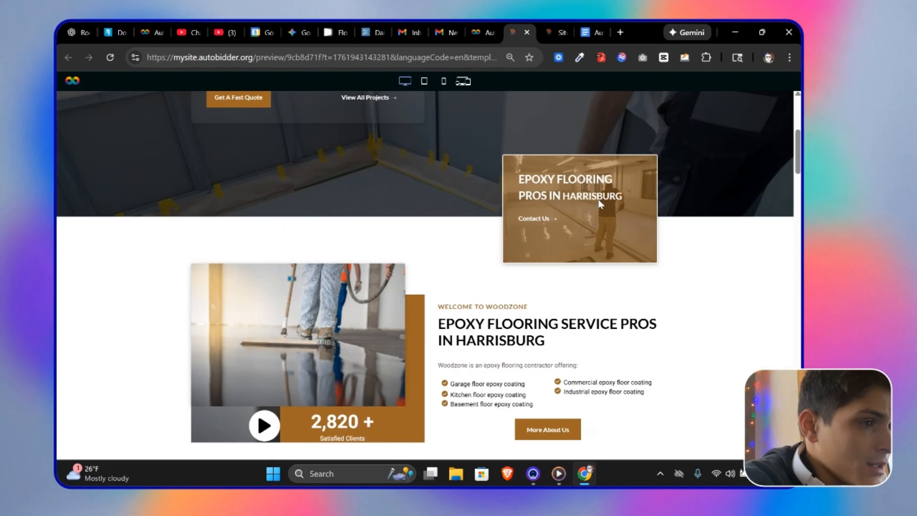
scroll(578, 229, "down", 4)
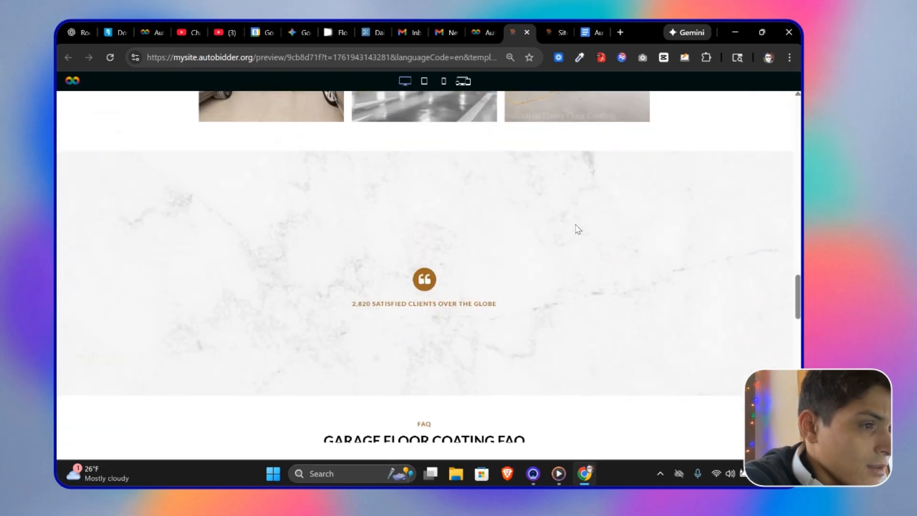
scroll(108, 196, "up", 3)
scroll(253, 231, "down", 9)
scroll(306, 260, "down", 8)
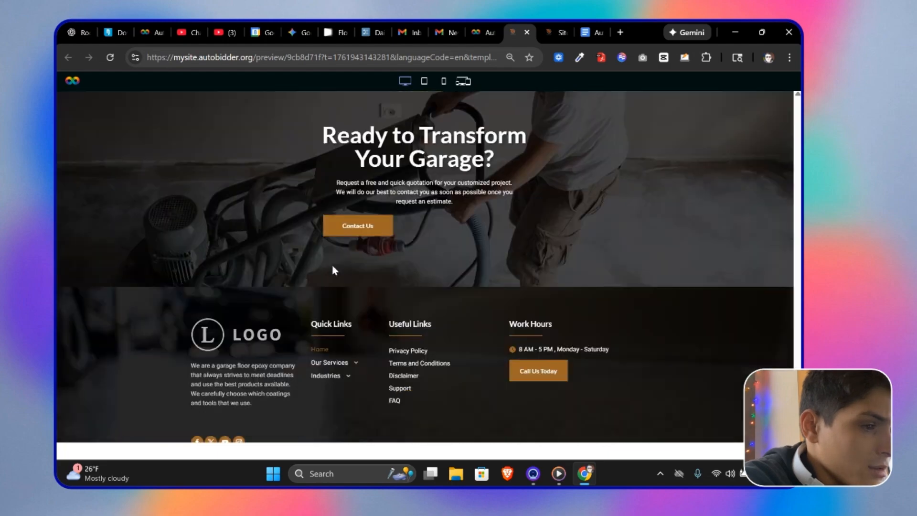
scroll(331, 262, "up", 7)
scroll(372, 233, "down", 4)
scroll(372, 229, "down", 4)
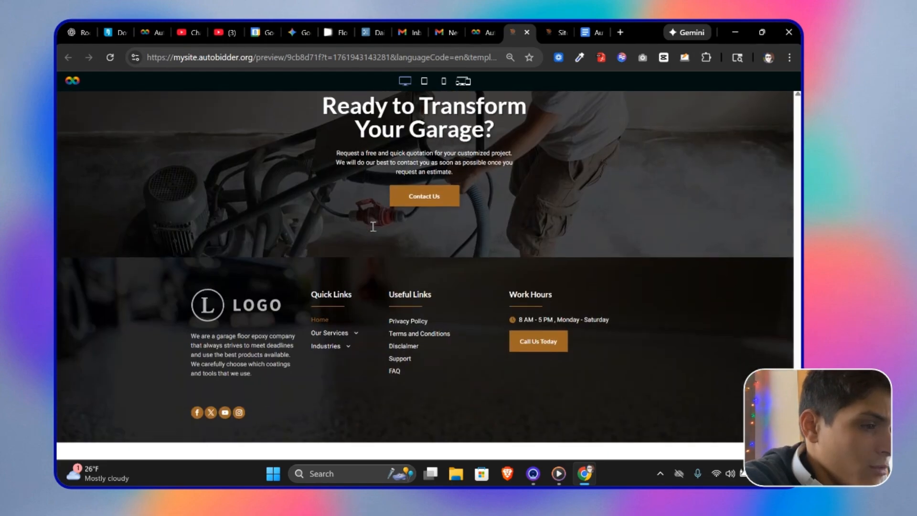
scroll(378, 236, "up", 10)
scroll(385, 243, "up", 10)
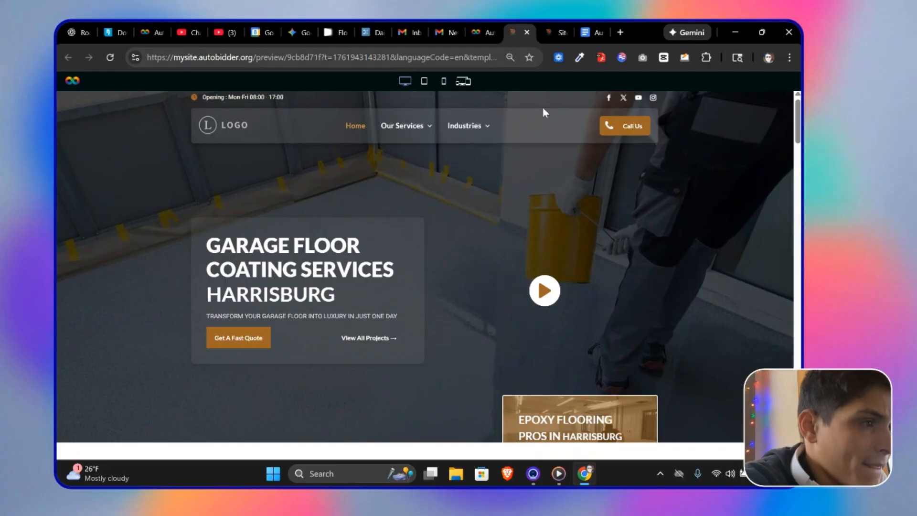
left_click_drag(347, 246, 400, 315)
left_click(517, 298)
Step: Switch to the Boom template preview and scroll through it to compare
left_click(551, 31)
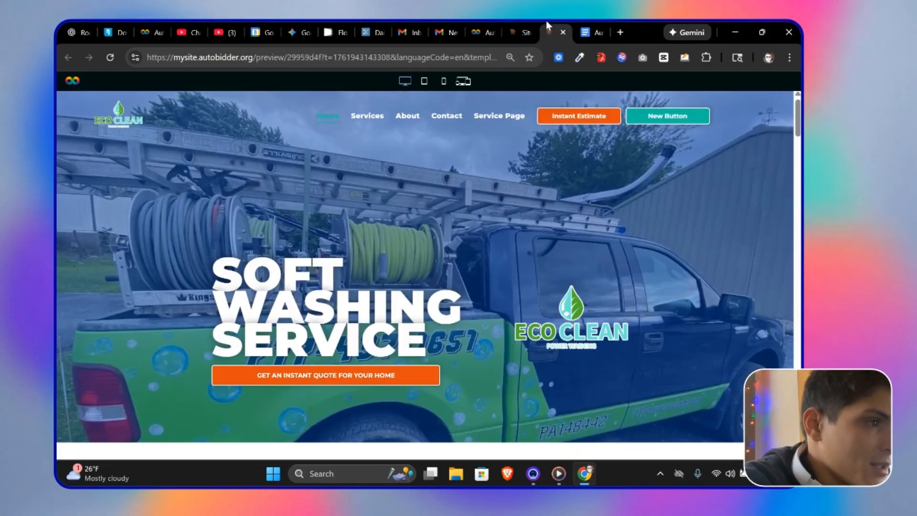
scroll(513, 193, "down", 10)
scroll(525, 195, "down", 15)
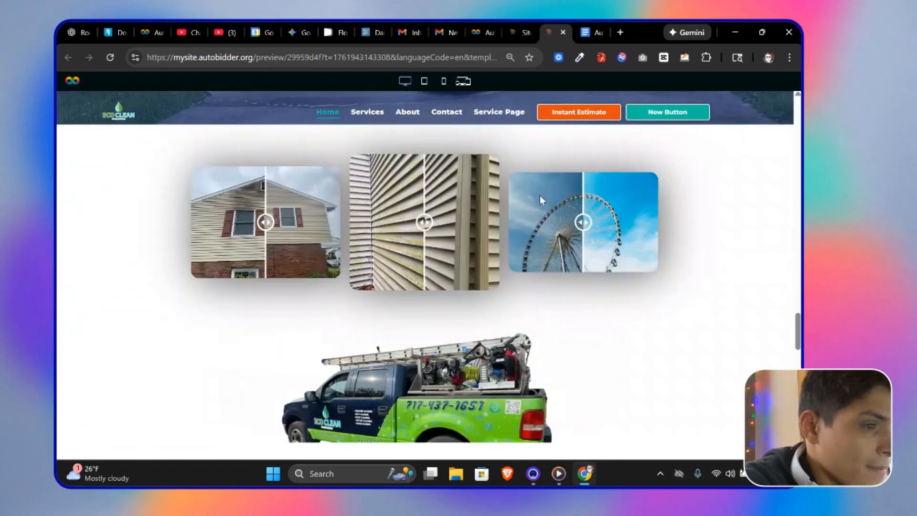
scroll(568, 200, "up", 12)
scroll(559, 215, "up", 10)
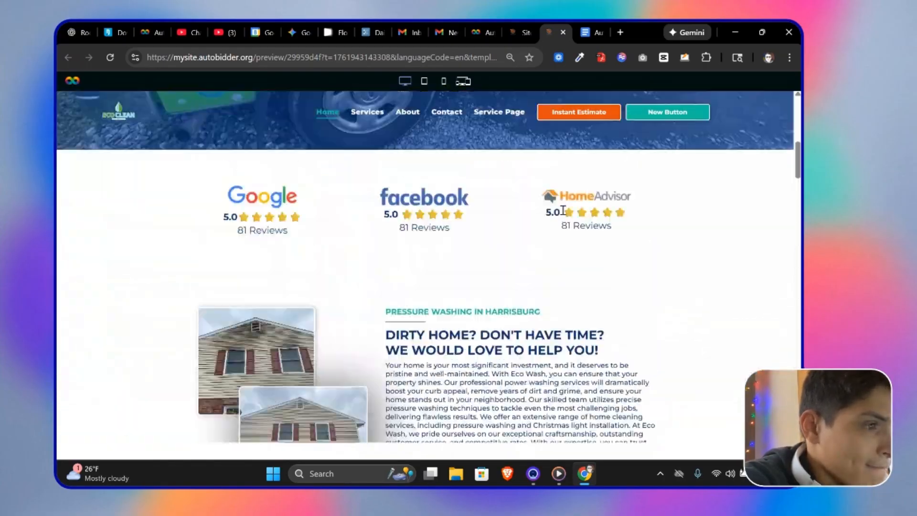
Step: Close the Timber: Epoxy Flooring preview tab
left_click(527, 35)
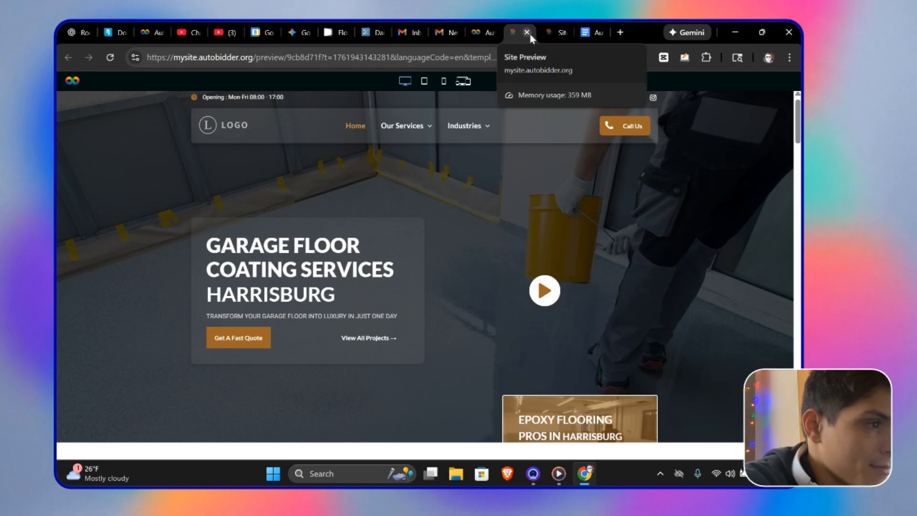
left_click(527, 32)
left_click(526, 32)
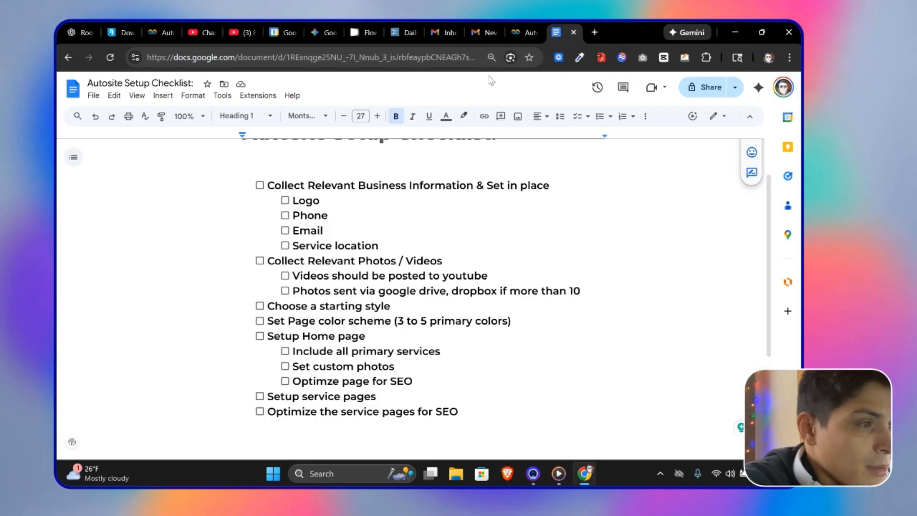
Step: Clear the Epoxy Flooring filter and create a new website from the Boom template
left_click(538, 40)
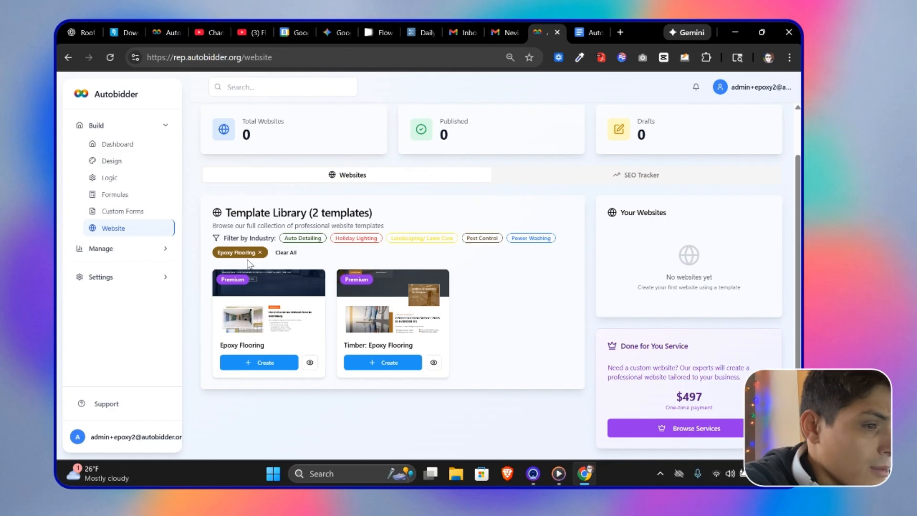
left_click(260, 252)
scroll(511, 344, "down", 15)
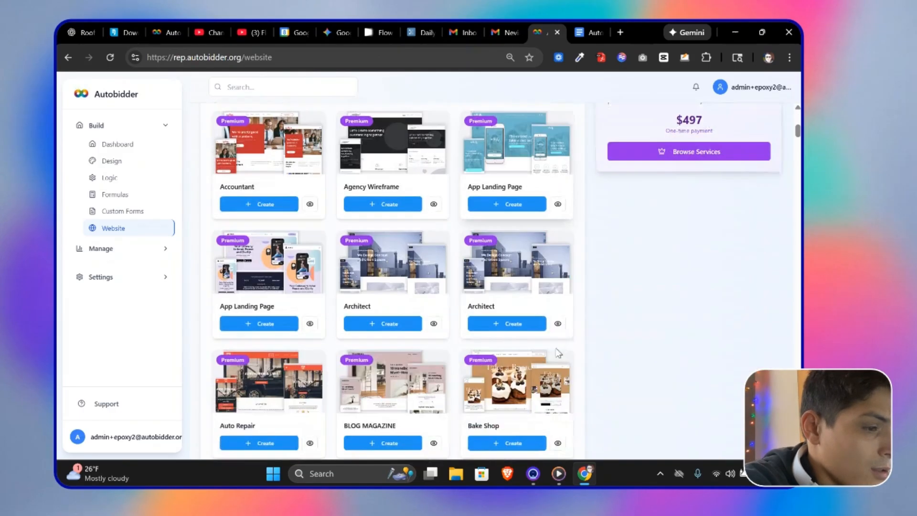
scroll(555, 345, "down", 6)
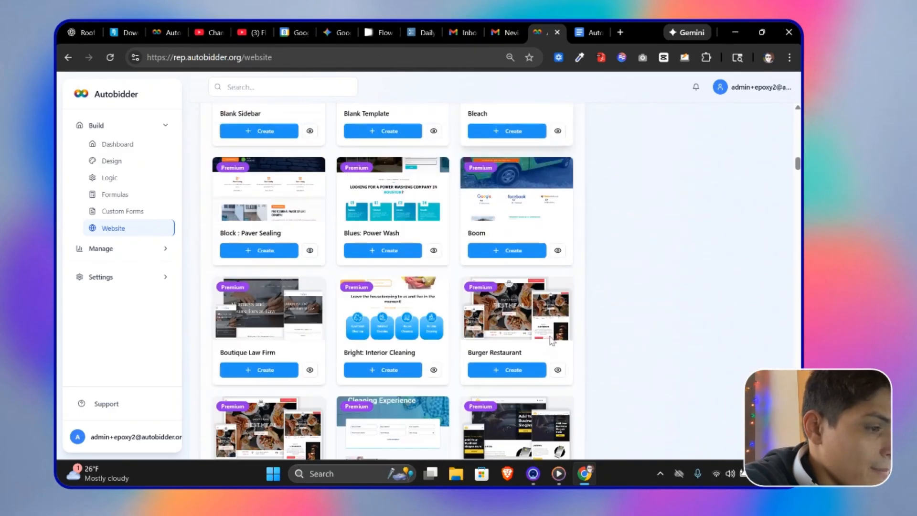
left_click(496, 260)
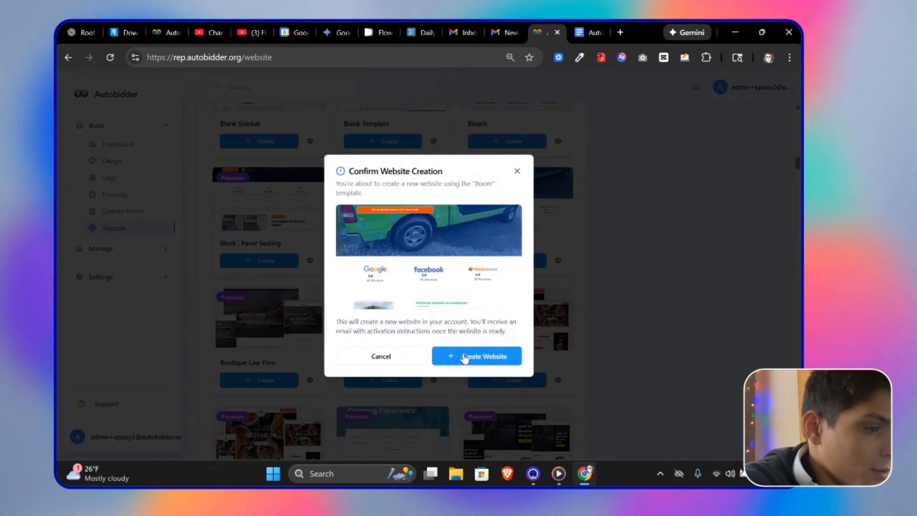
left_click(486, 362)
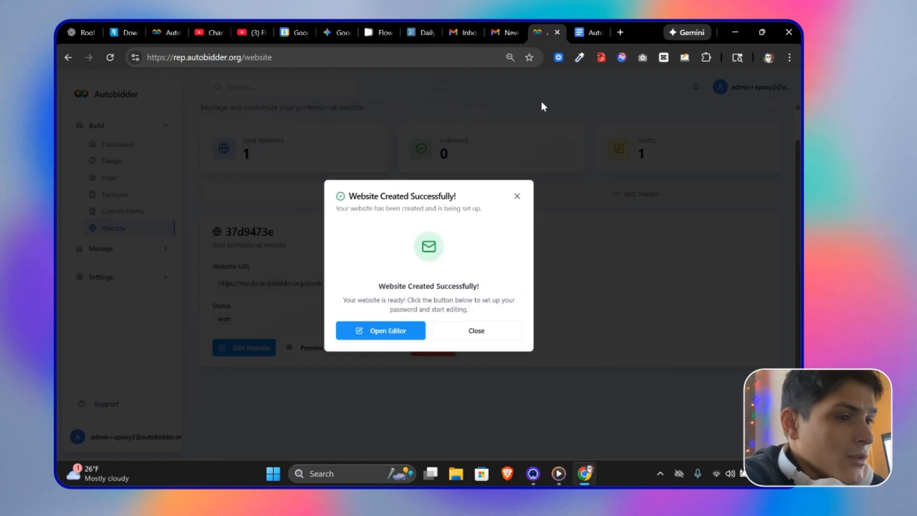
Step: Open the website-ready email in Gmail and follow its Start Building Your Website link
left_click(508, 28)
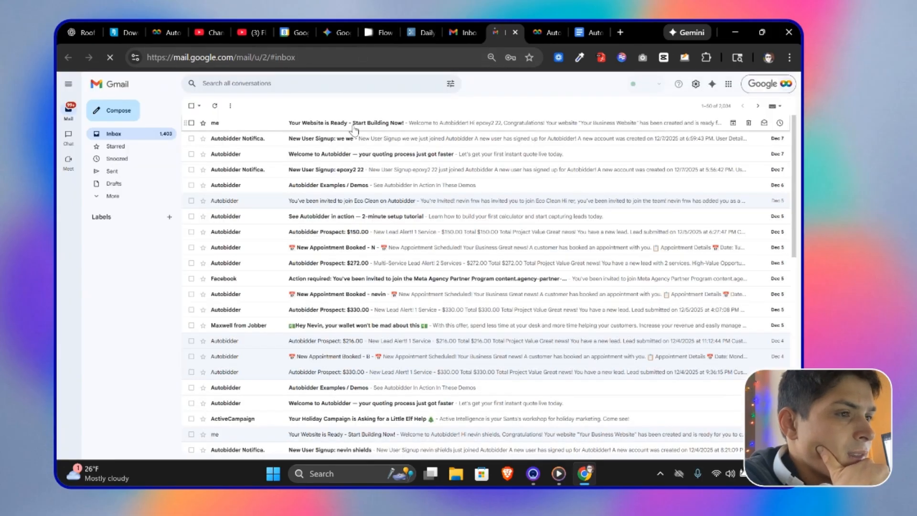
left_click(352, 126)
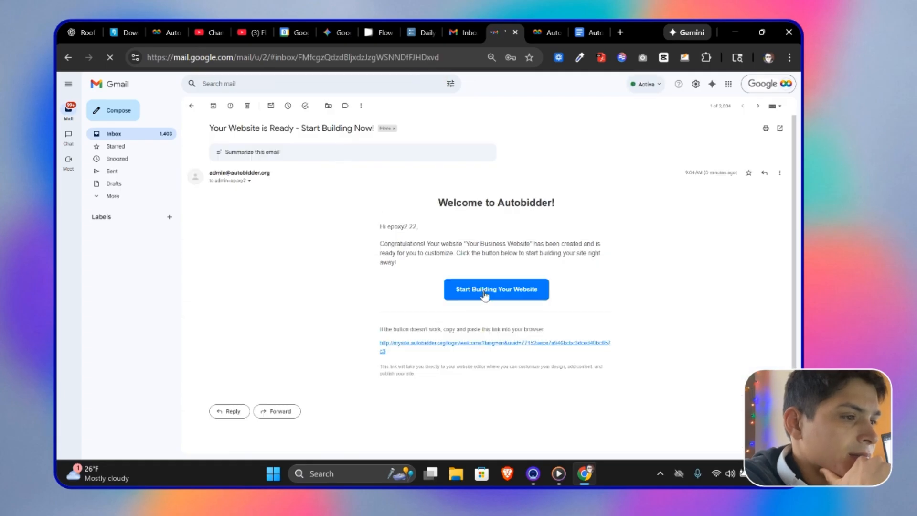
left_click(485, 292)
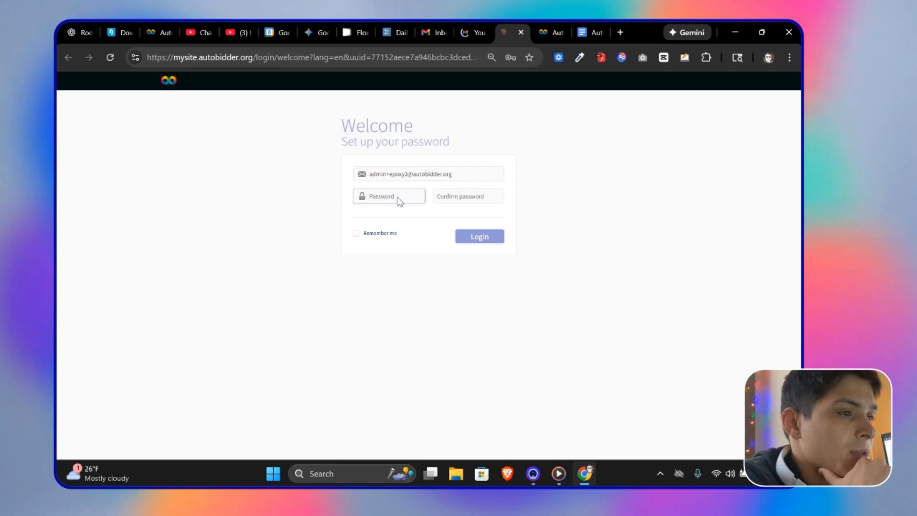
Step: Enter a new account password and its confirmation on the setup page, then log in
left_click(397, 196)
left_click(400, 221)
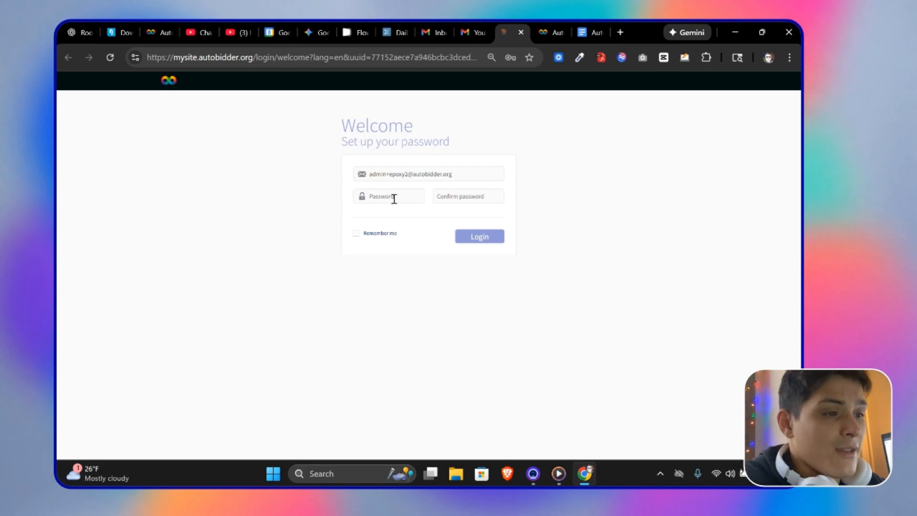
left_click(394, 198)
type("•")
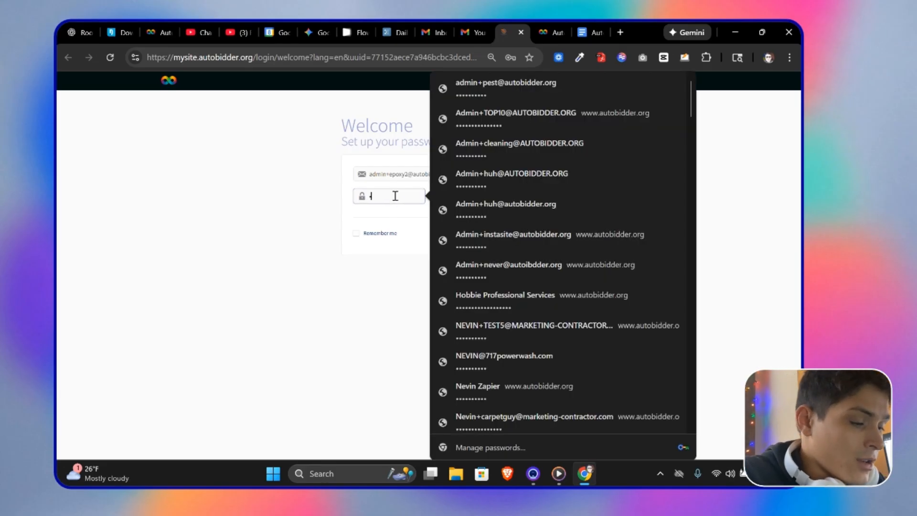
type("•••••••••")
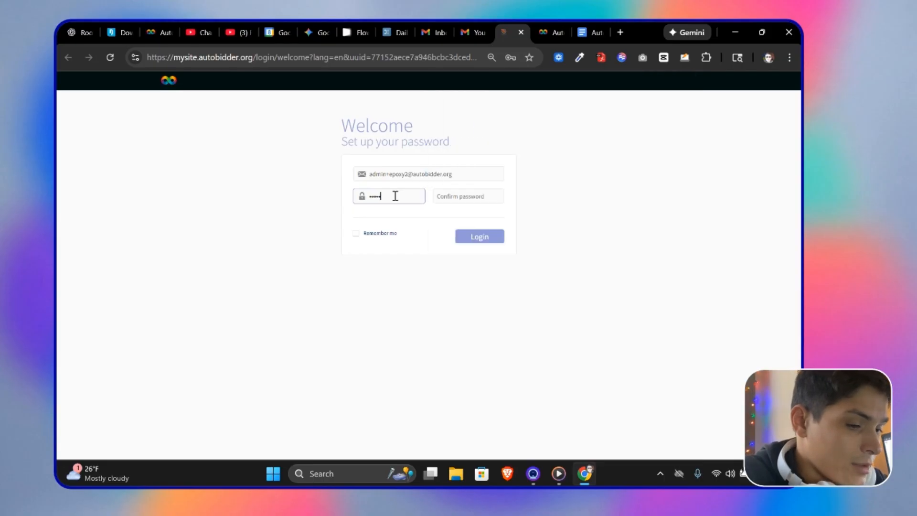
key("Tab")
type("••••••••")
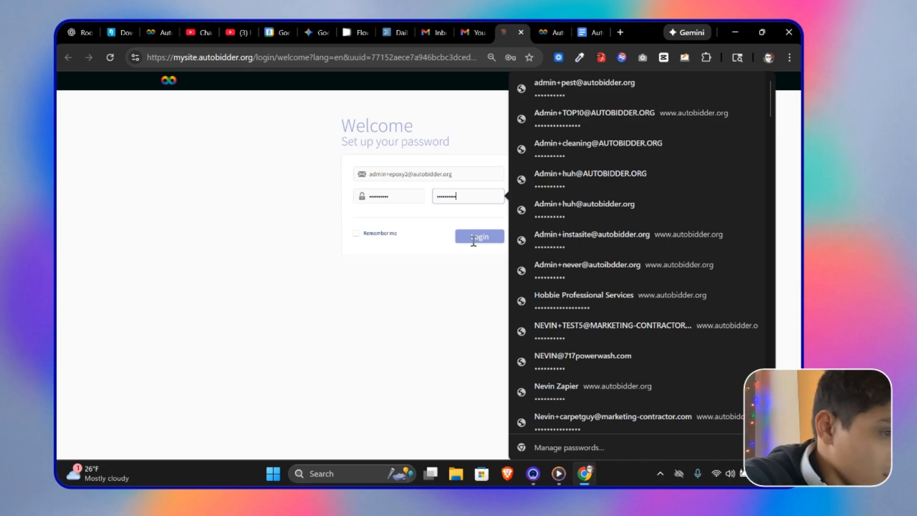
left_click(494, 238)
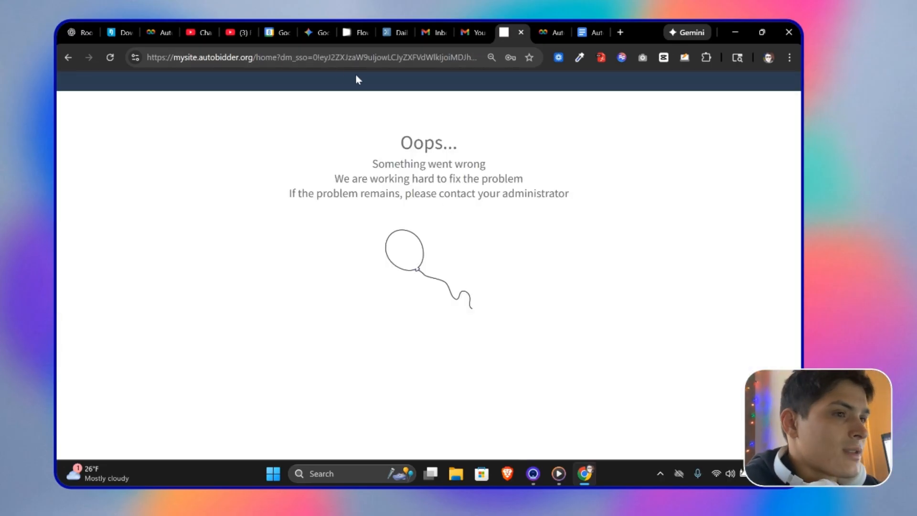
Step: Open the website editor from the Website page and sign out of the previously logged-in workspace account
left_click(541, 37)
left_click(517, 197)
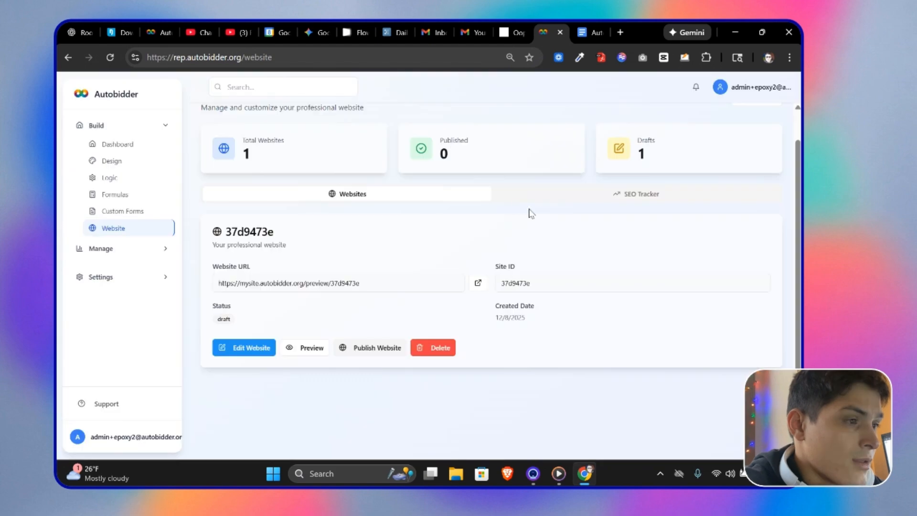
left_click(260, 351)
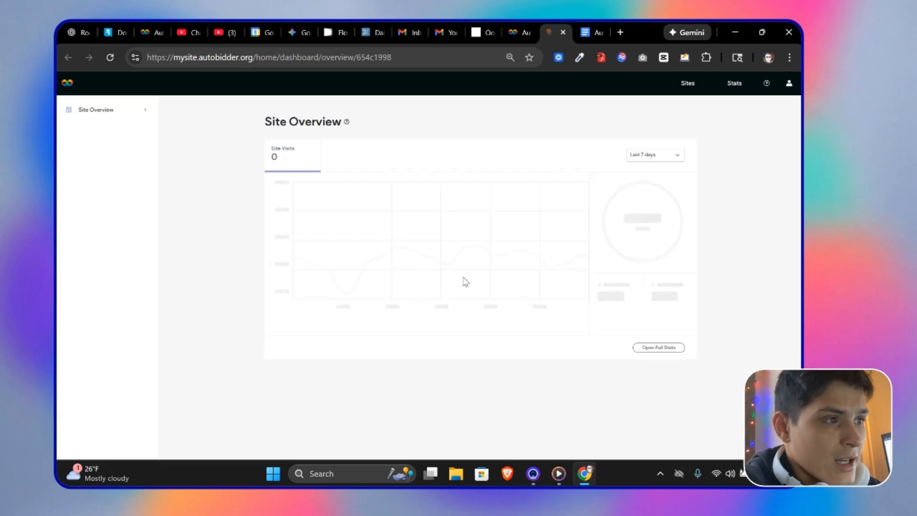
left_click(788, 84)
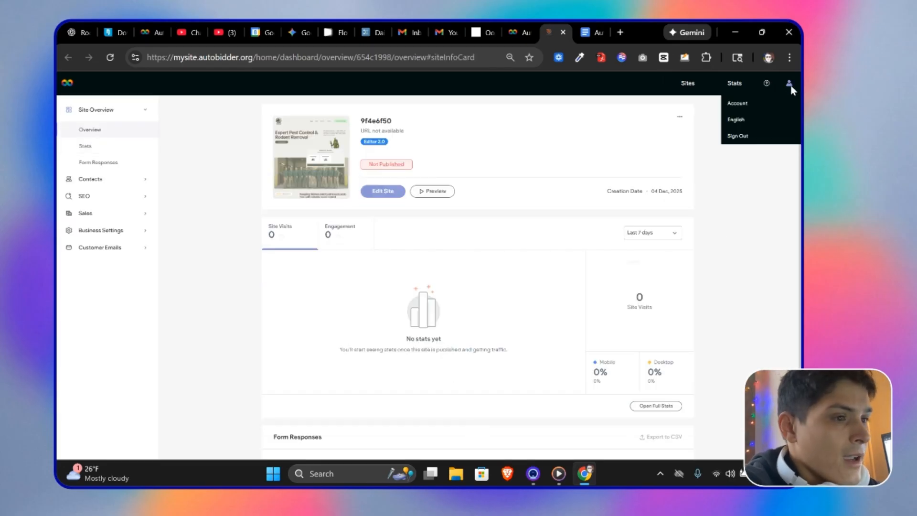
left_click(744, 136)
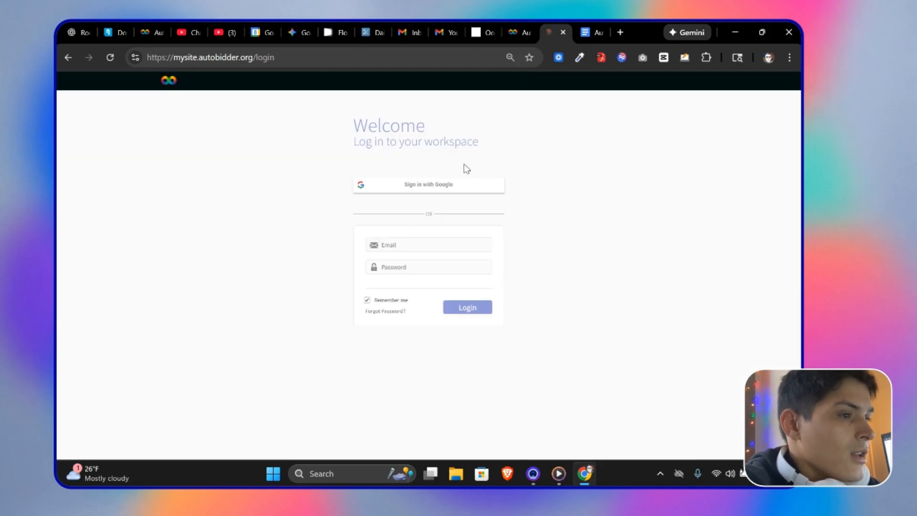
Step: Log in to the workspace with the new account's e-mail address and its password
left_click(411, 249)
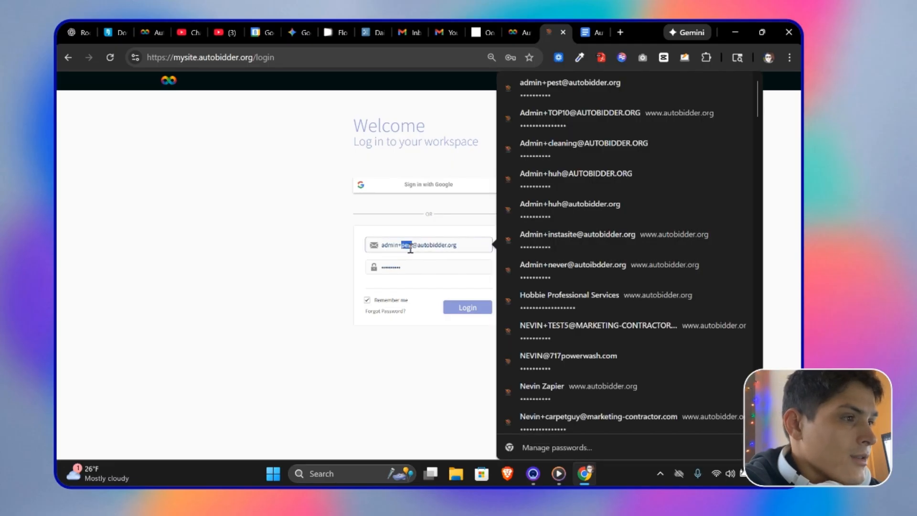
left_click(392, 306)
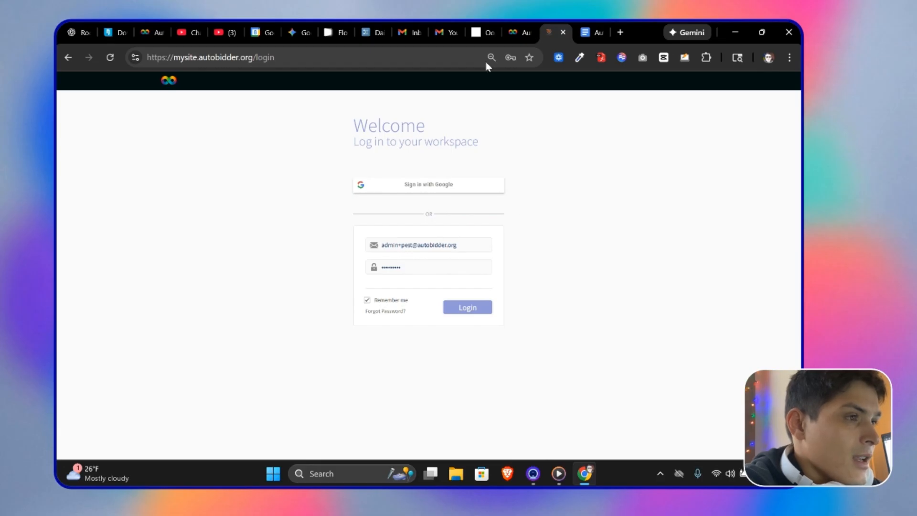
left_click(514, 32)
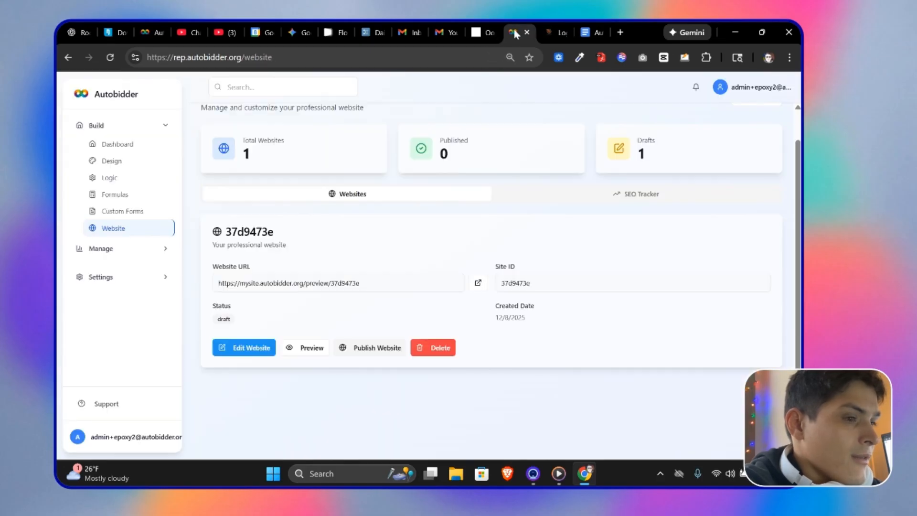
triple_click(127, 437)
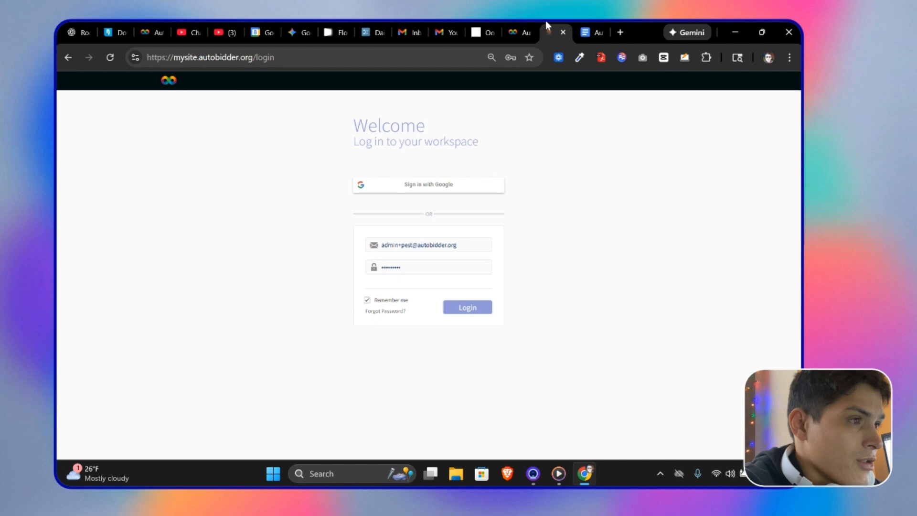
double_click(409, 244)
type("epoxy2")
left_click(400, 272)
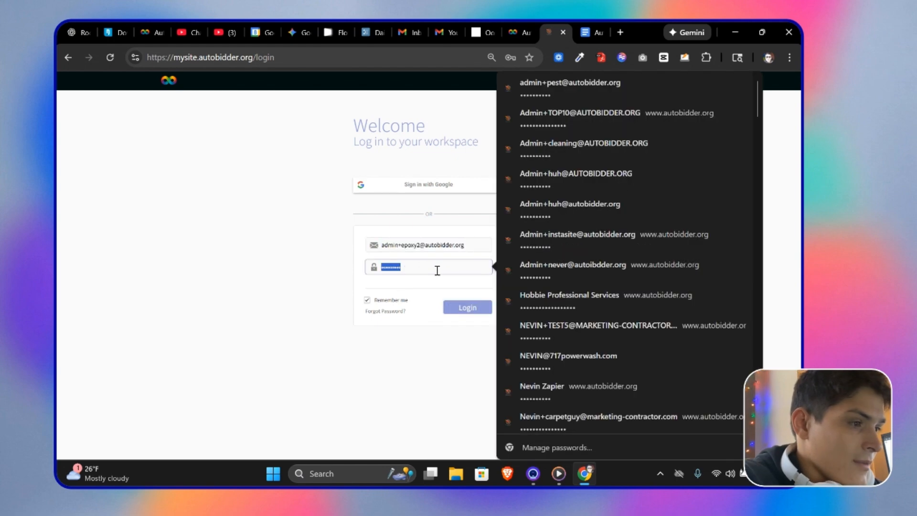
type("•••")
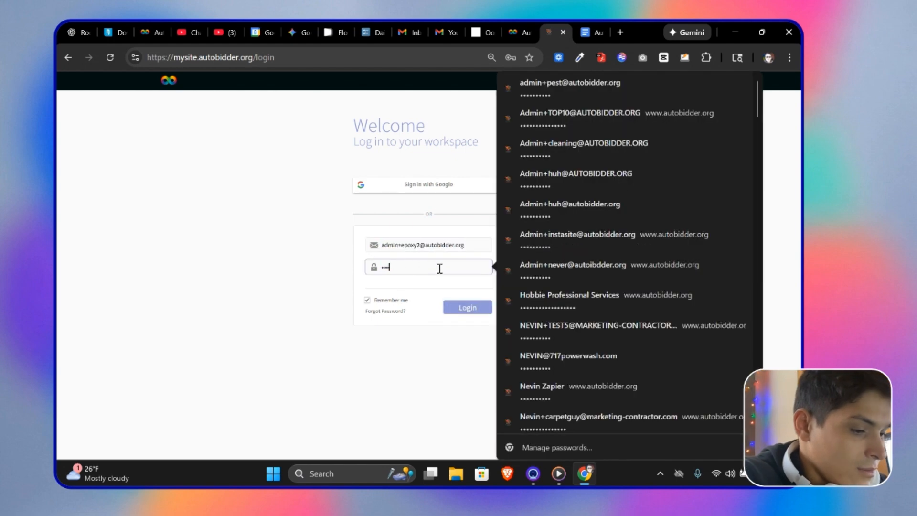
type("••••")
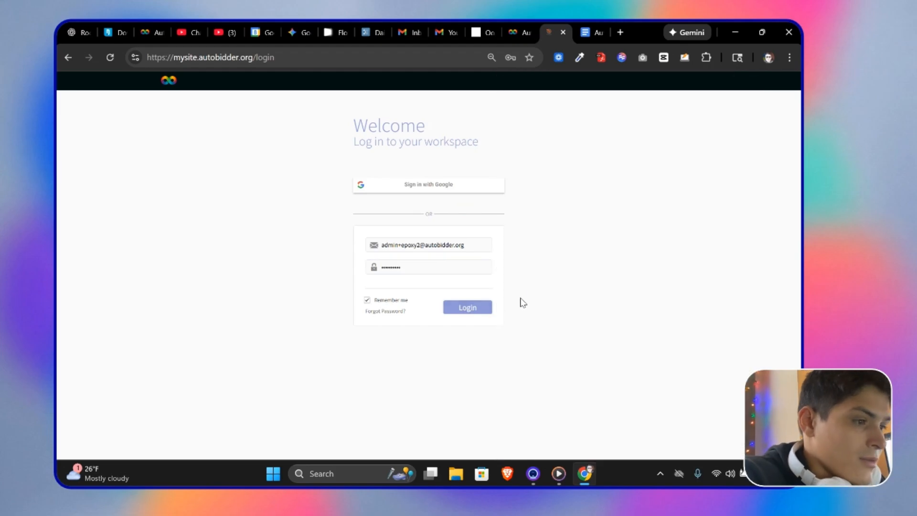
key("Return")
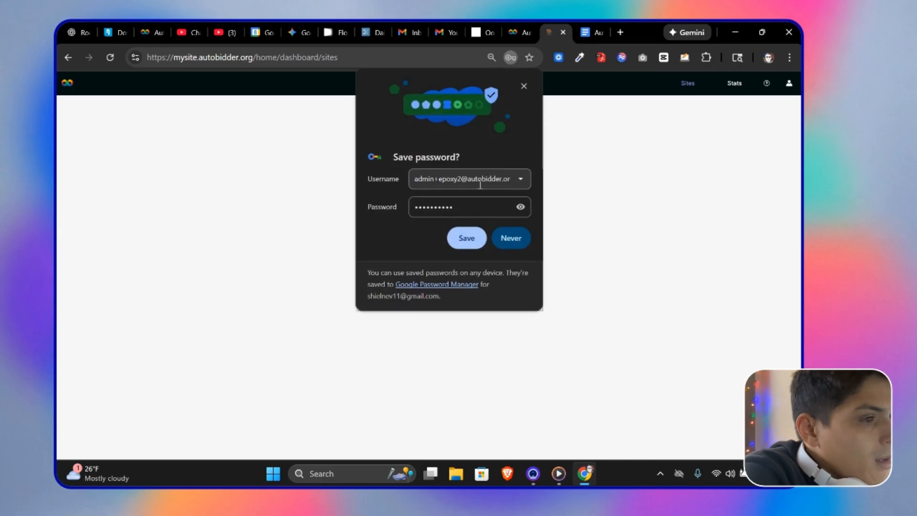
Step: Save the login in the browser and open the new site for editing from its Site Overview
left_click(479, 239)
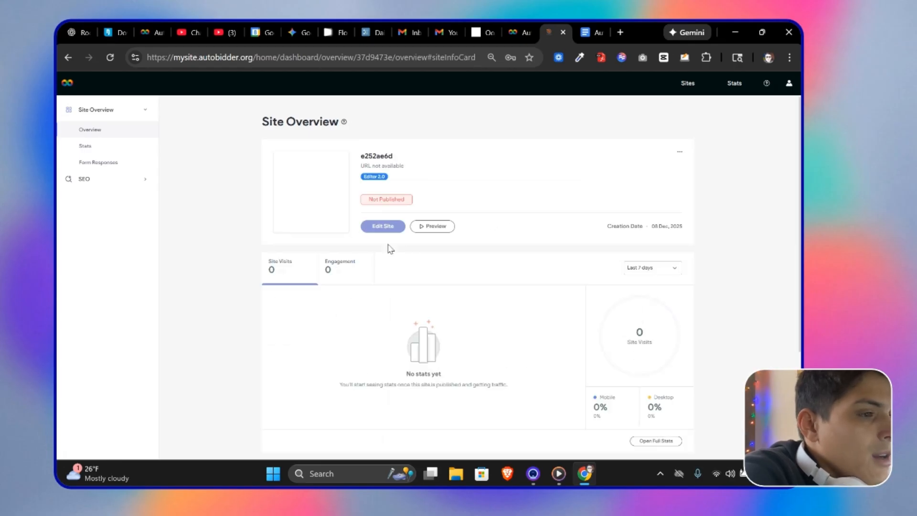
scroll(339, 221, "down", 1)
scroll(548, 286, "down", 2)
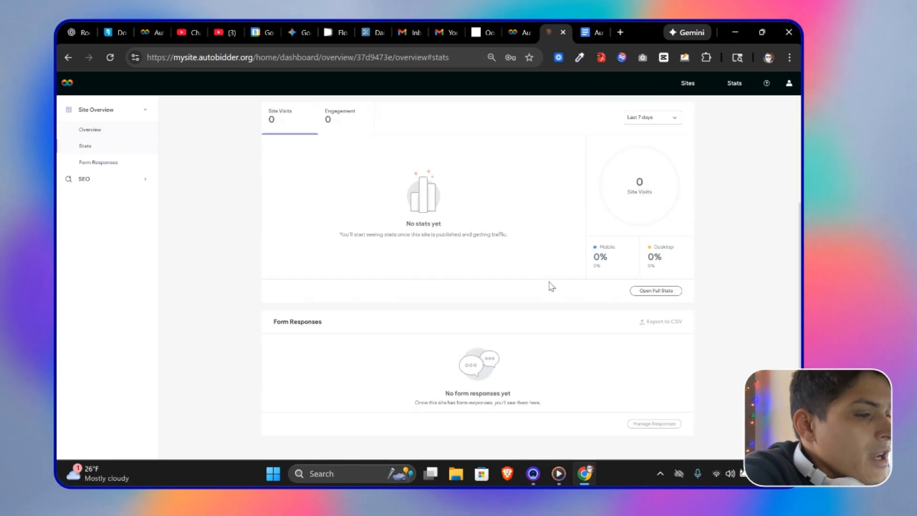
scroll(530, 311, "up", 3)
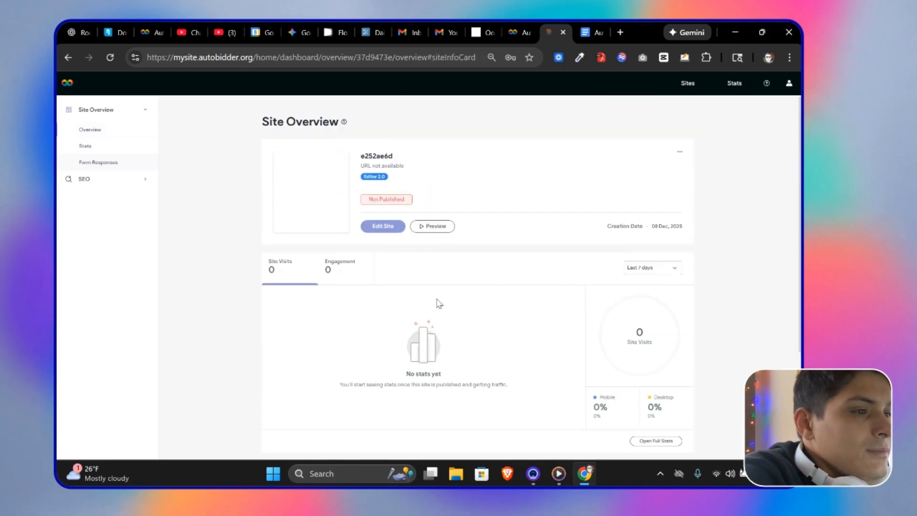
left_click(374, 228)
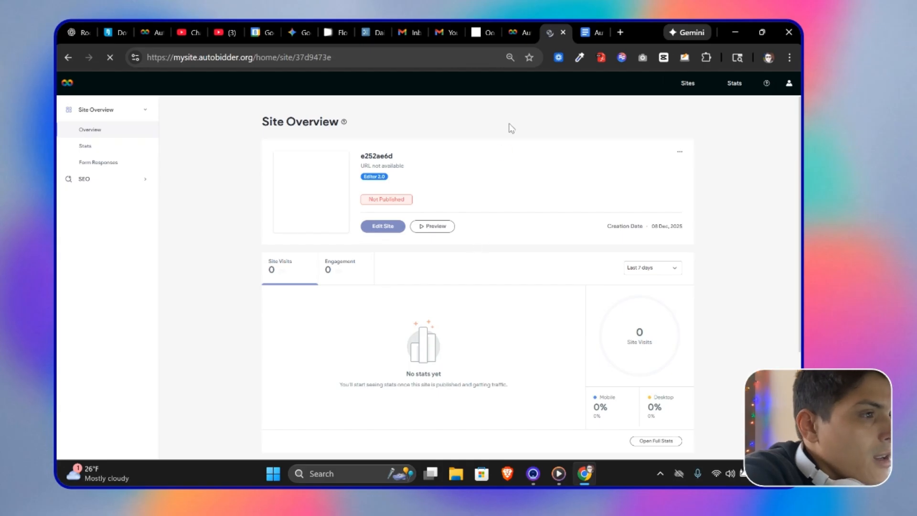
left_click(516, 33)
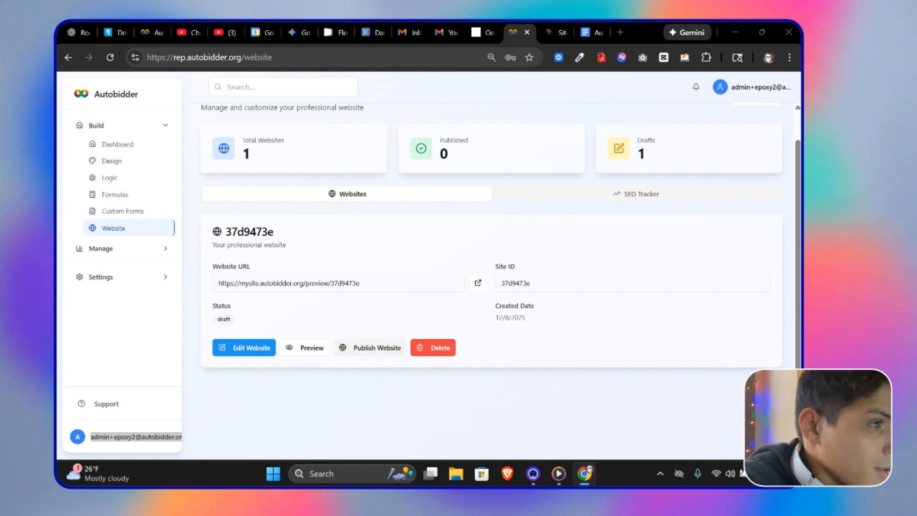
left_click(554, 32)
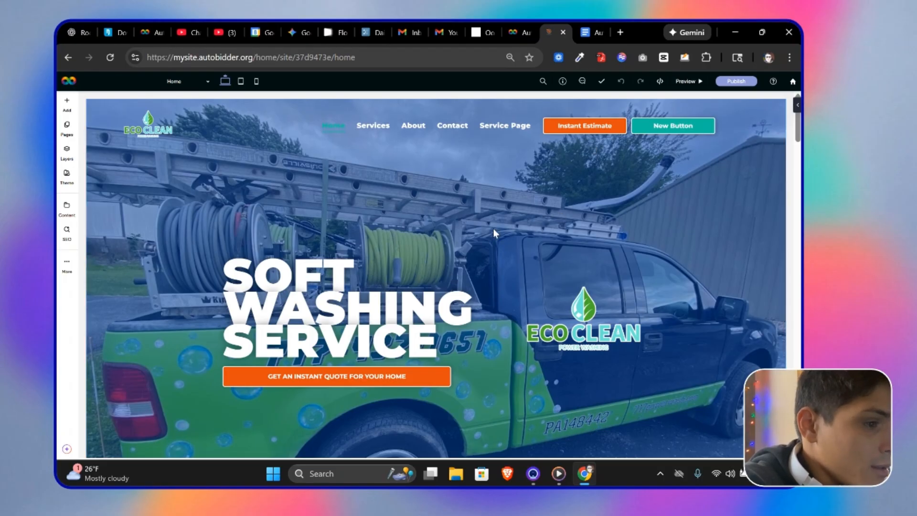
Step: Review the homepage in the editor and the items of the Autosite Setup Checklist document
scroll(594, 283, "down", 5)
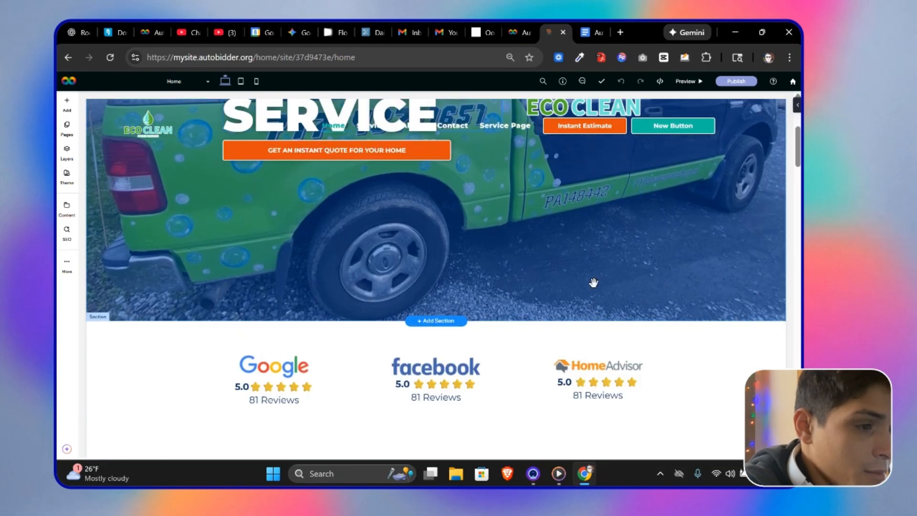
scroll(593, 282, "up", 5)
left_click(586, 35)
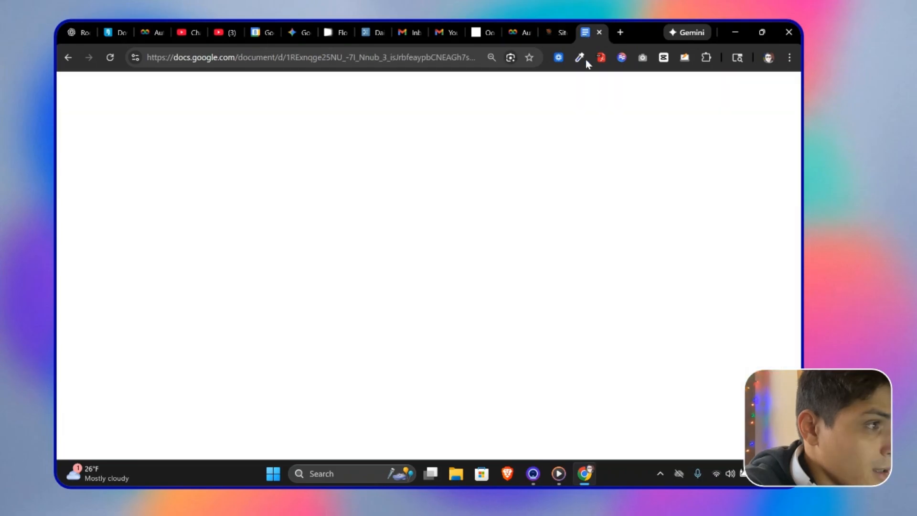
scroll(548, 295, "up", 1)
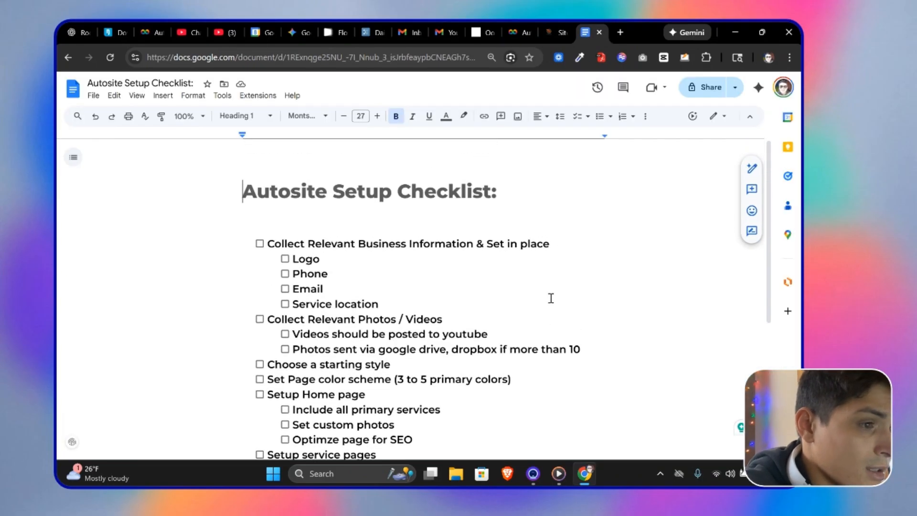
scroll(549, 299, "down", 1)
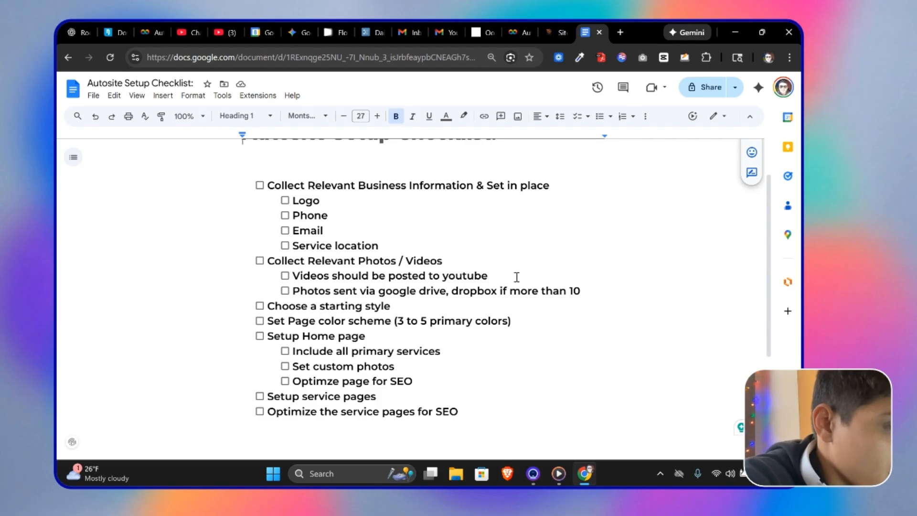
Step: Return to the editor and select the hero headline text block, closing its settings panel
left_click(554, 33)
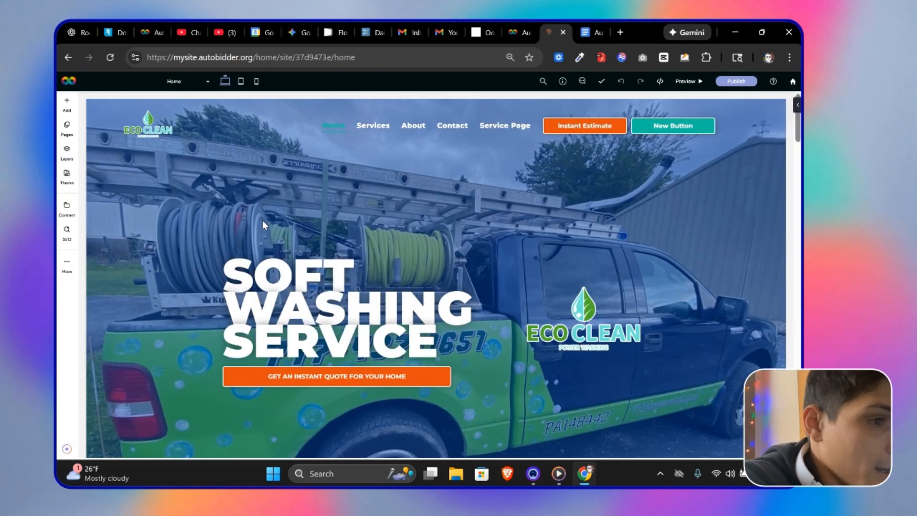
left_click(313, 276)
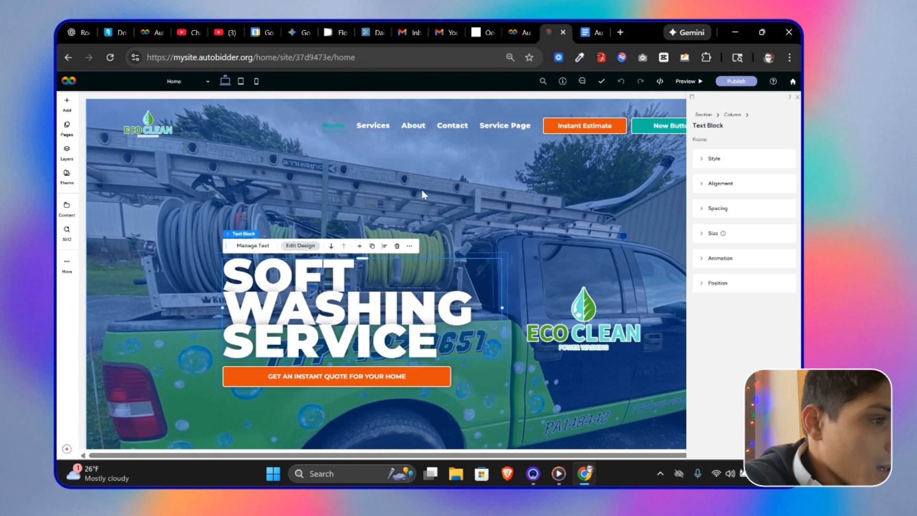
left_click(797, 97)
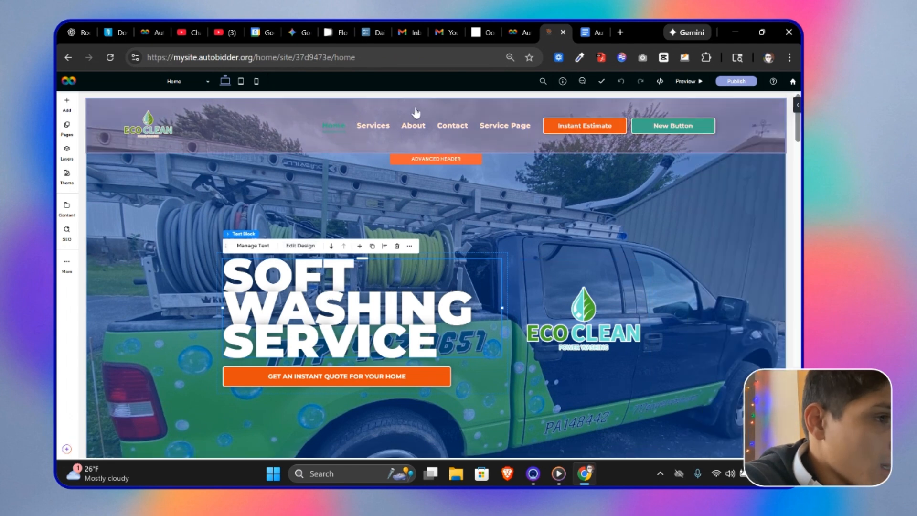
Step: Open ChatGPT in a new tab and move its tab next to the editor tab
left_click(620, 32)
type("chatgpt.com")
key("Return")
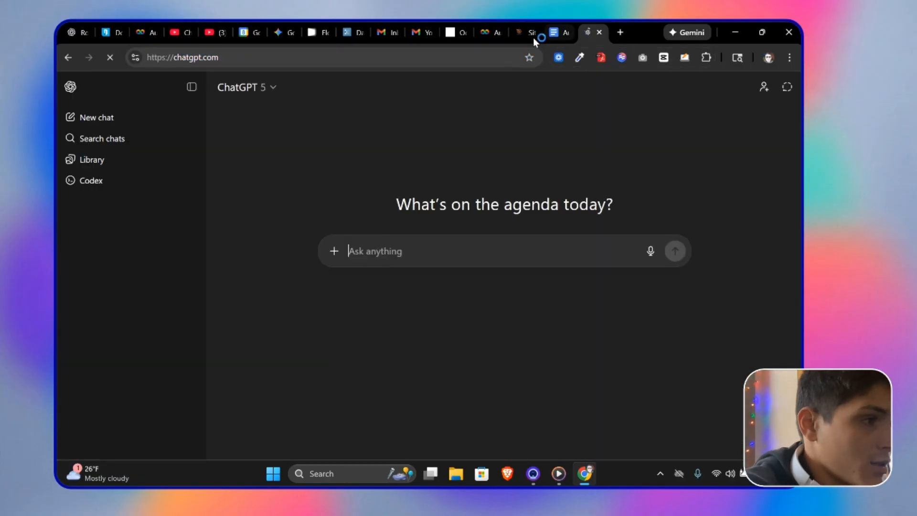
left_click_drag(524, 25, 603, 21)
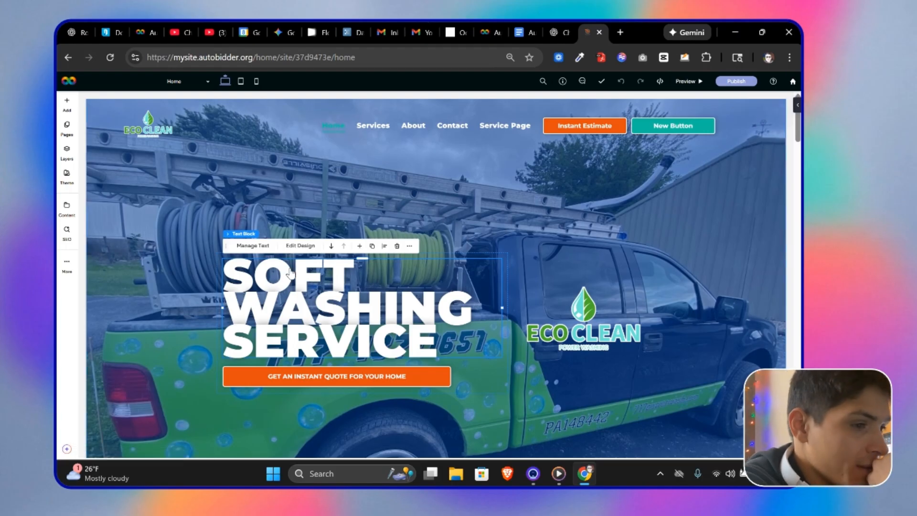
Step: Scroll through the homepage template in the editor to review its sections
left_click(549, 33)
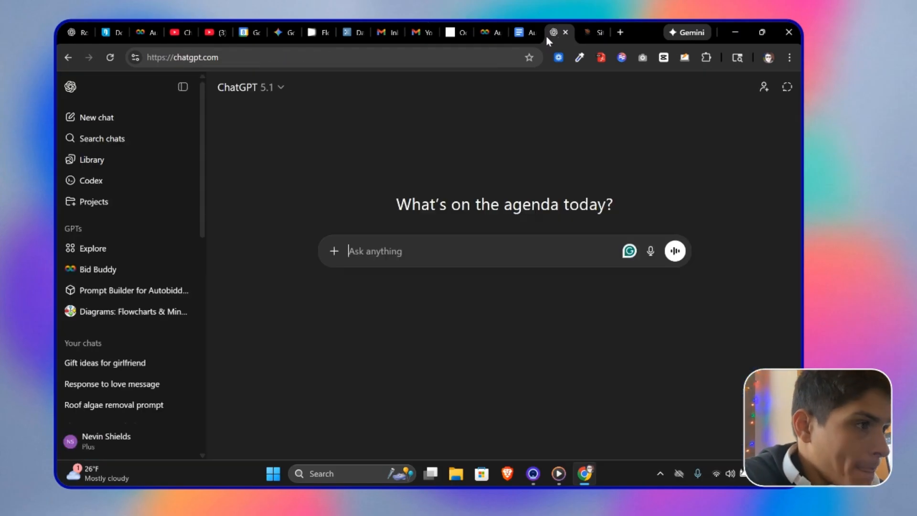
left_click(589, 32)
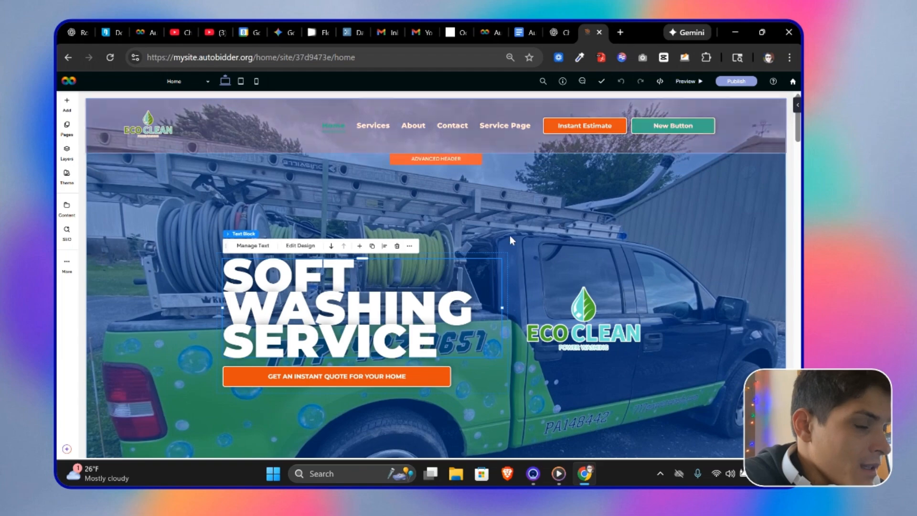
scroll(508, 236, "down", 5)
scroll(496, 253, "down", 20)
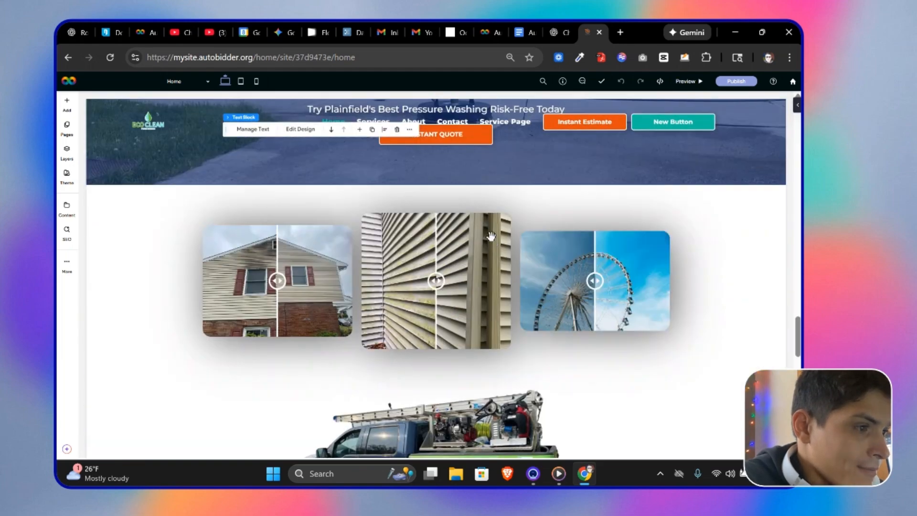
scroll(487, 240, "up", 20)
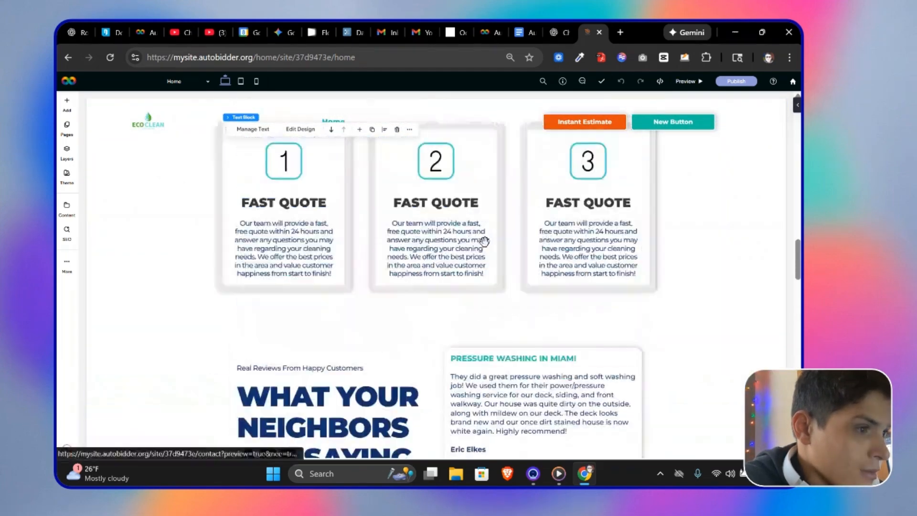
scroll(476, 246, "up", 8)
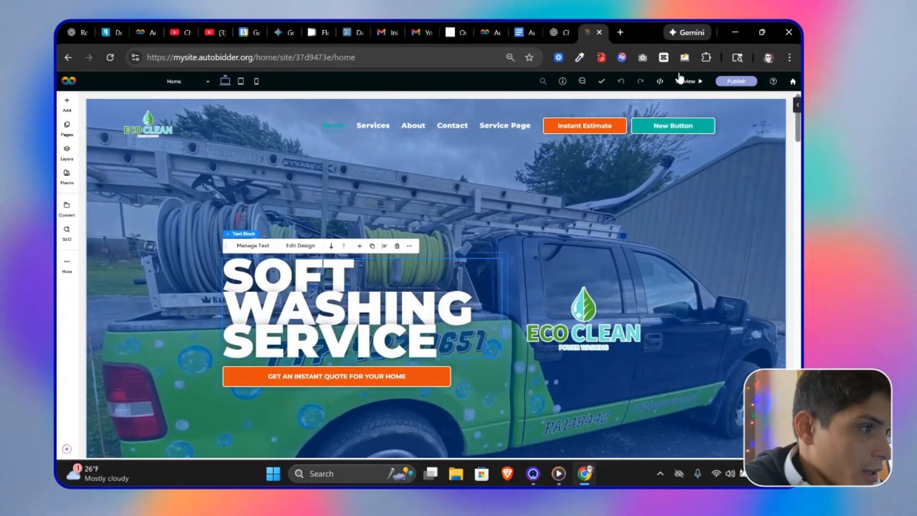
Step: Preview the site and capture a full-page screenshot of the homepage with GoFullPage, downloading it as PNG
left_click(688, 84)
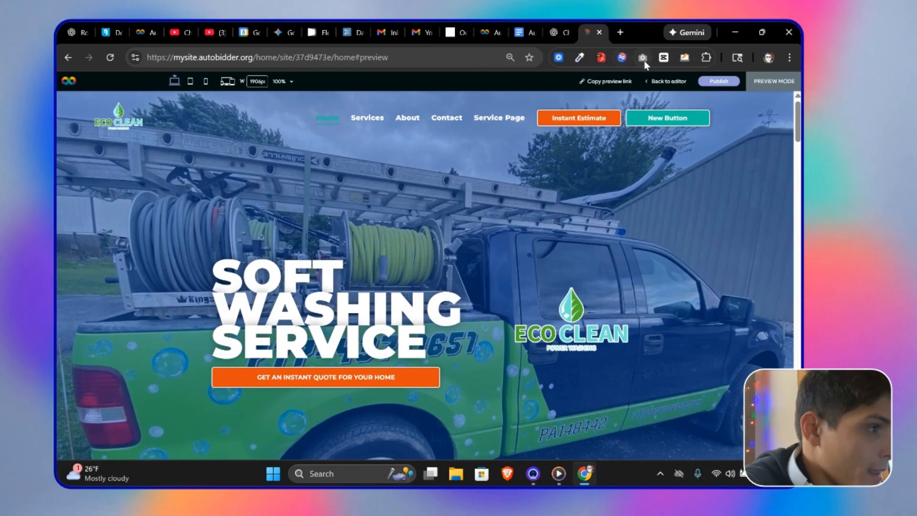
left_click(643, 58)
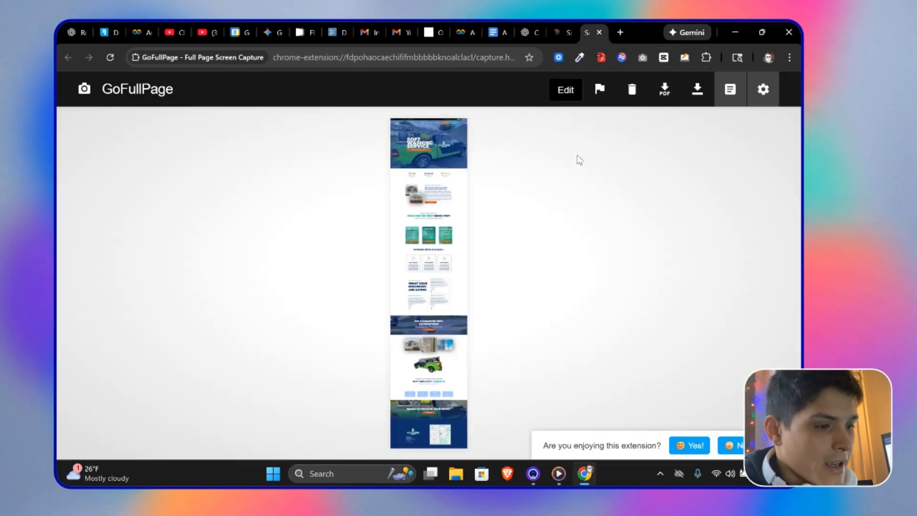
left_click(697, 90)
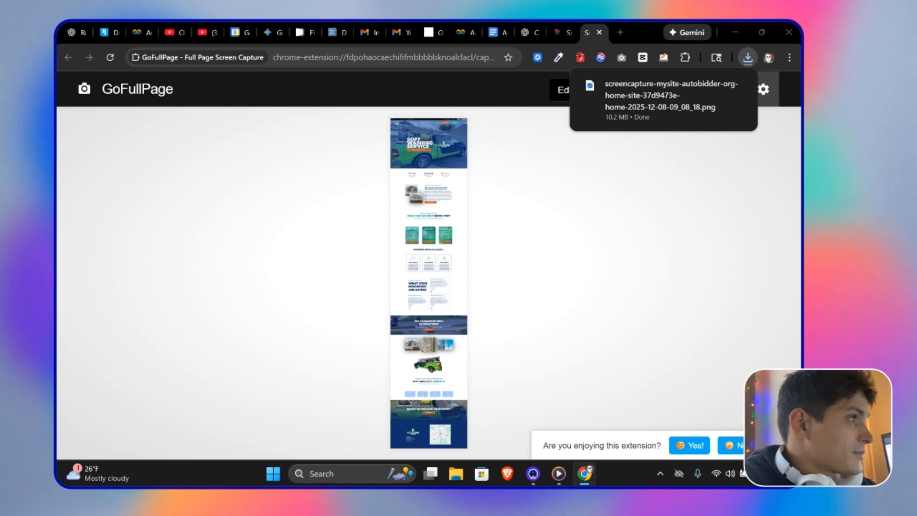
Step: Ask ChatGPT to "generate the copy for this website it needs to be about epoxy flooring", attaching the homepage screenshot
left_click(527, 30)
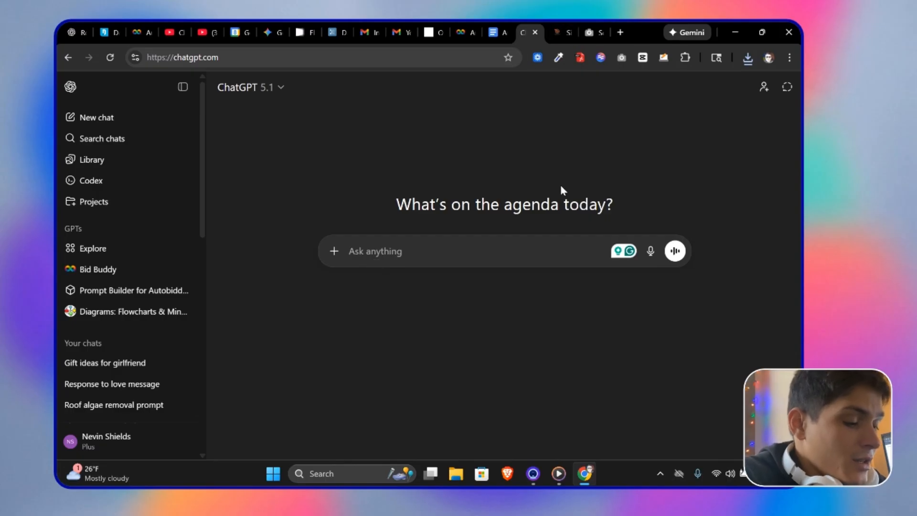
type("generate the copy for this website")
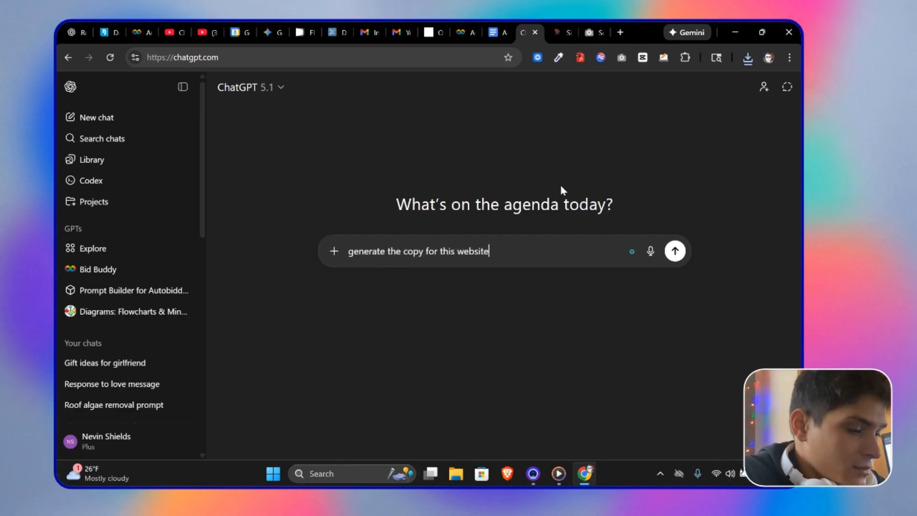
type(" it needs to be about epoxy flooring")
left_click(334, 251)
left_click(377, 275)
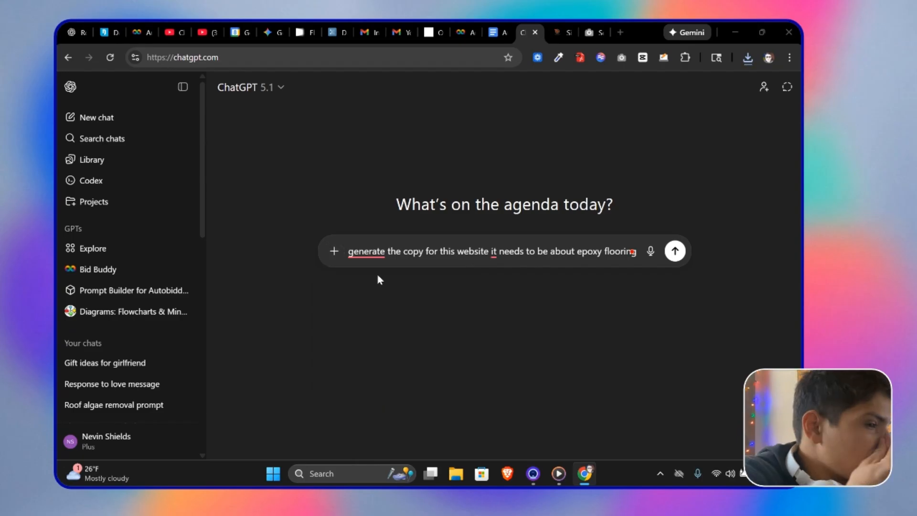
double_click(194, 133)
key("Return")
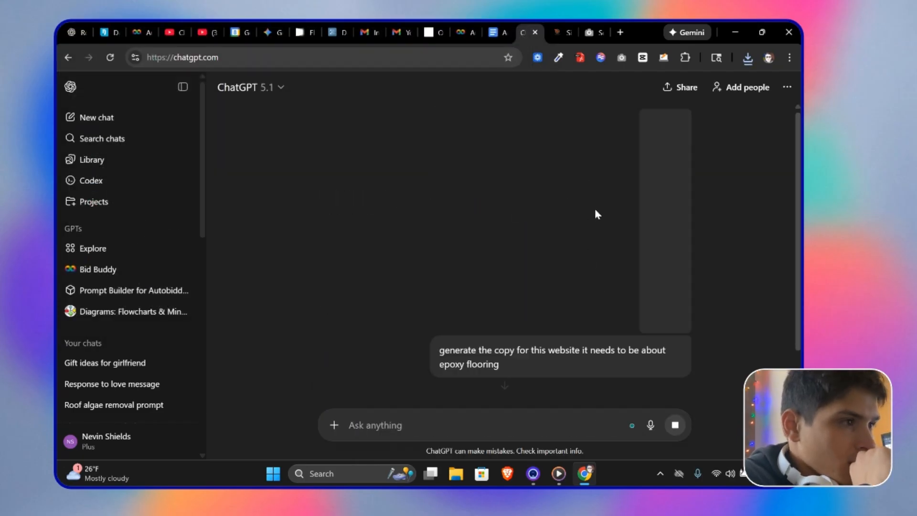
Step: Leave preview mode and return to the site editor
left_click(554, 25)
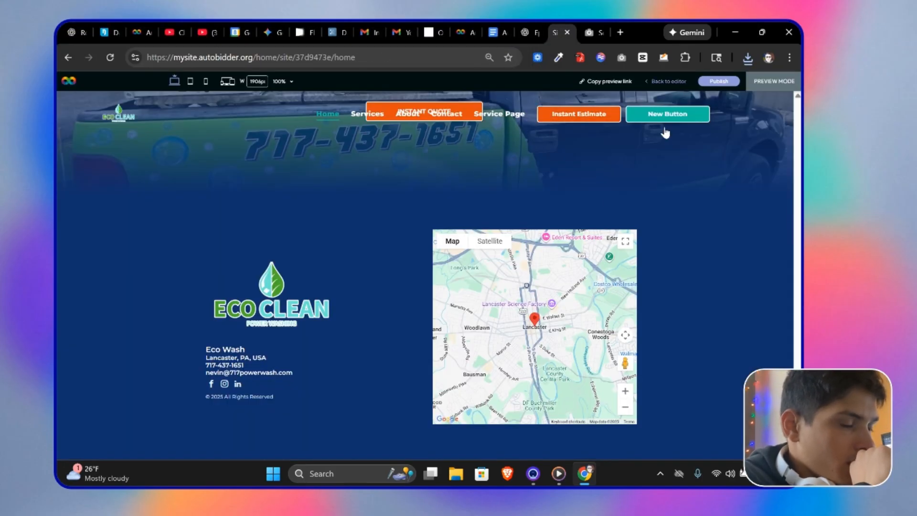
left_click(667, 82)
scroll(633, 326, "up", 20)
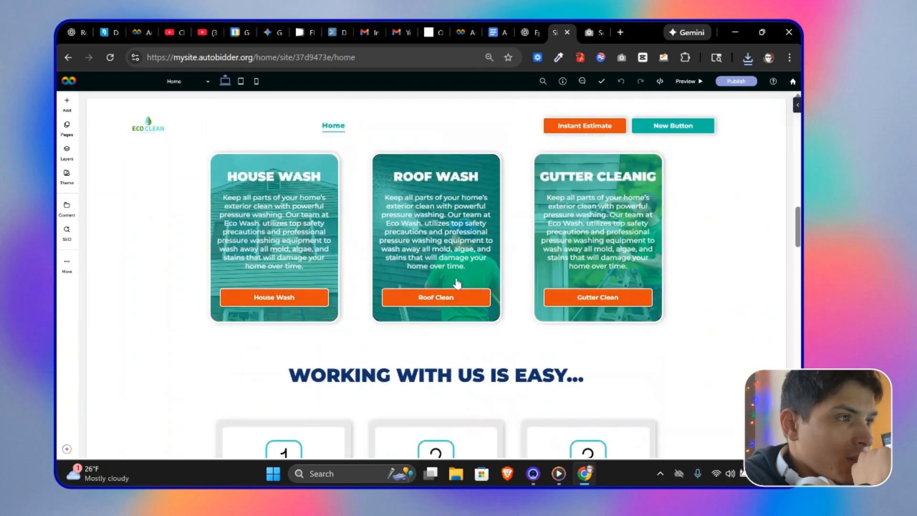
scroll(468, 272, "up", 10)
Step: Open the email containing the Premier Epoxy Solutions logo and download the logo image
left_click(415, 25)
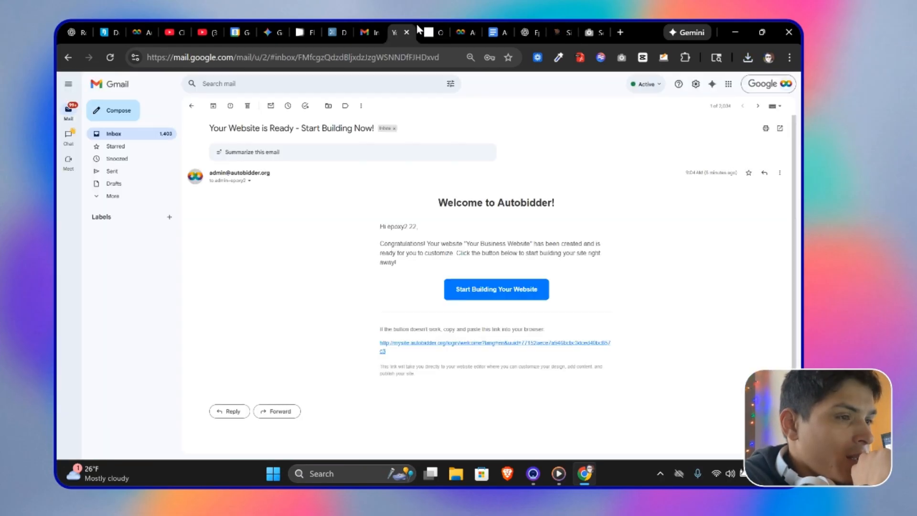
left_click_drag(417, 30, 595, 26)
left_click_drag(569, 23, 583, 24)
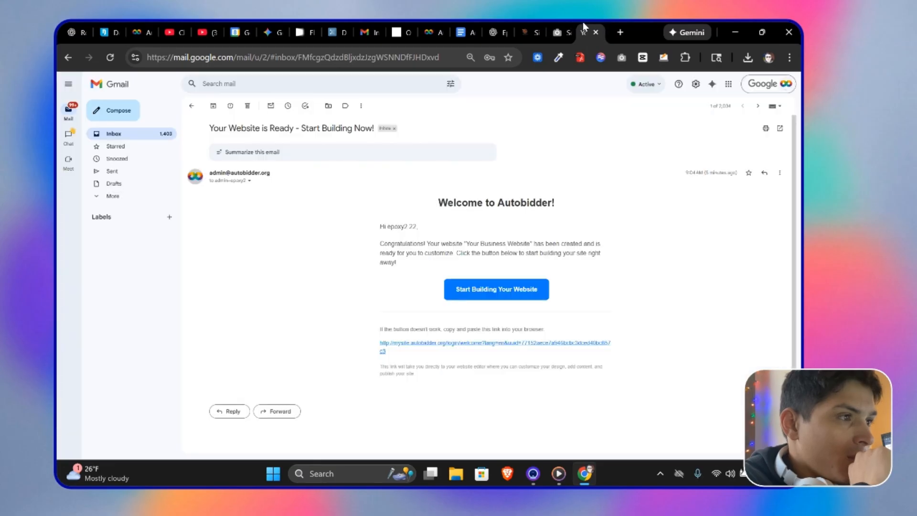
left_click(191, 105)
left_click(403, 160)
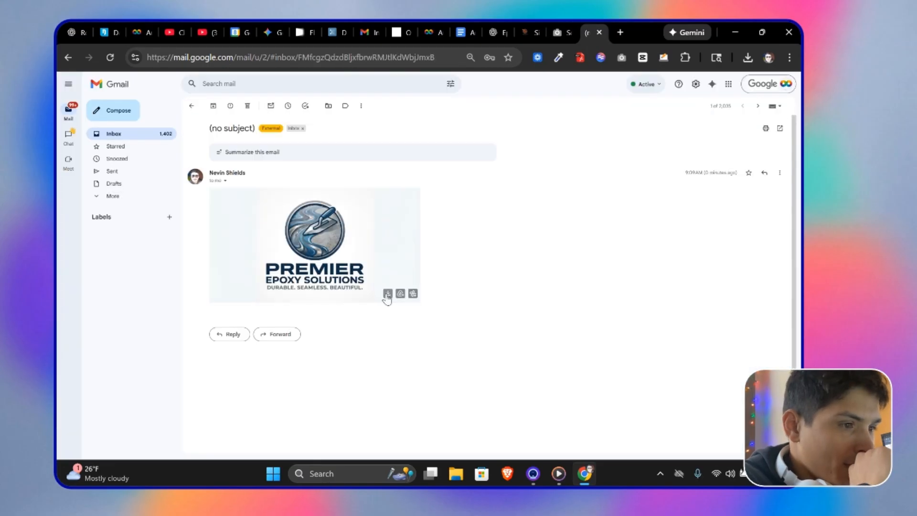
left_click(387, 293)
Step: Open a new tab and go to remove.bg
left_click(622, 32)
left_click(537, 29)
left_click(504, 32)
left_click(591, 32)
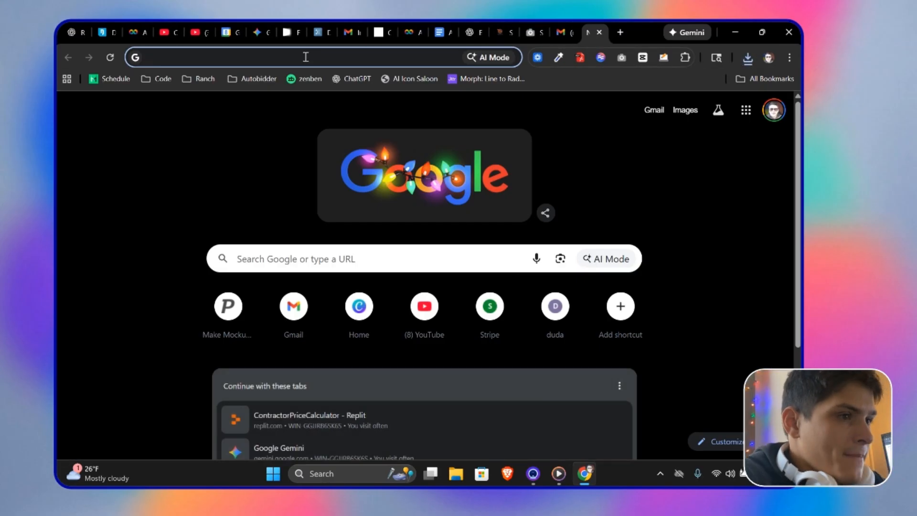
left_click(306, 56)
type("remove.bg")
key("Return")
Step: Log in to remove.bg with the Google account, confirming the account password to connect it
left_click(723, 86)
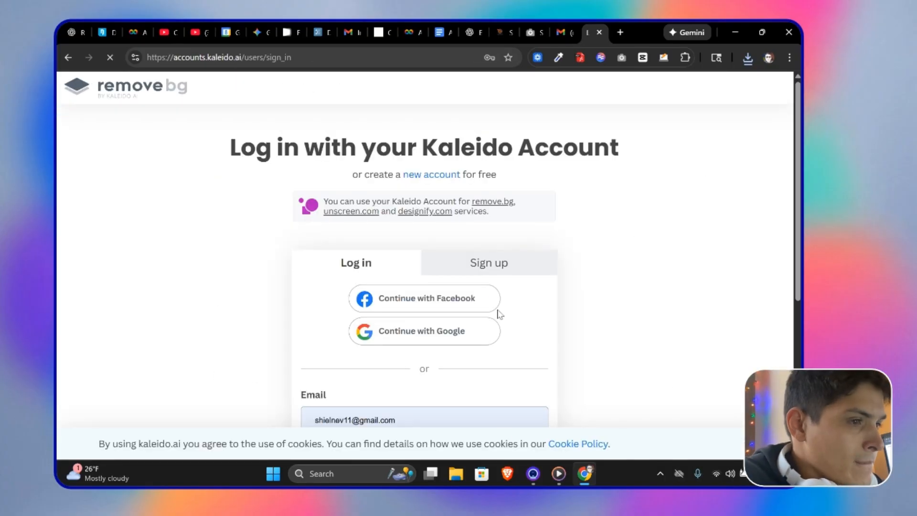
left_click(473, 273)
left_click(524, 270)
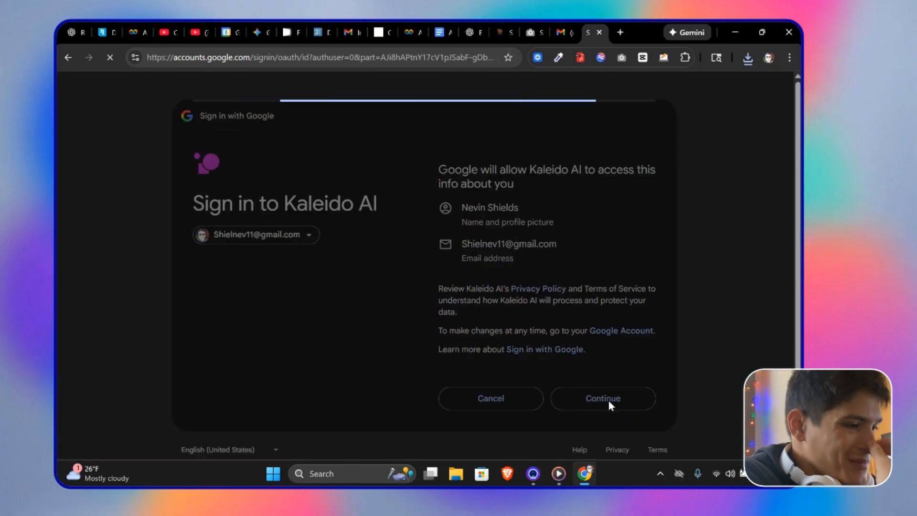
left_click(608, 400)
left_click(541, 478)
left_click(204, 118)
left_click(101, 218)
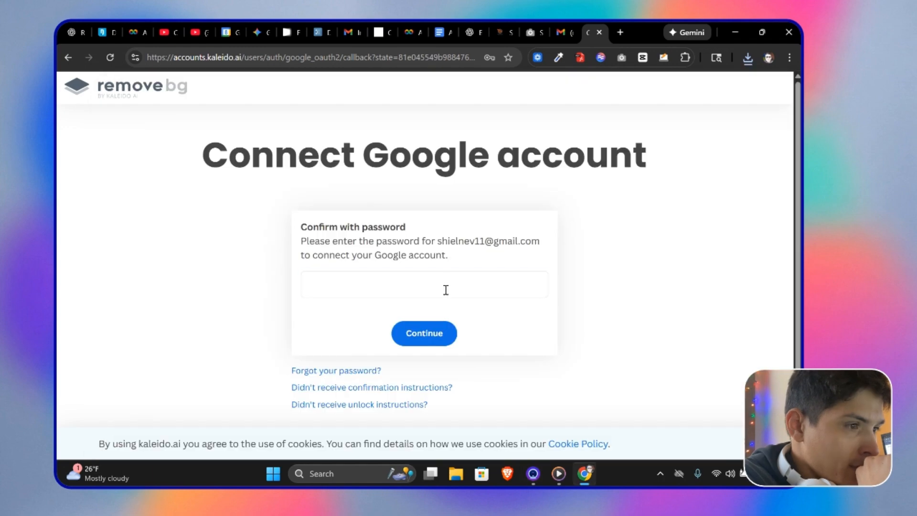
left_click(446, 289)
left_click(425, 328)
left_click(432, 344)
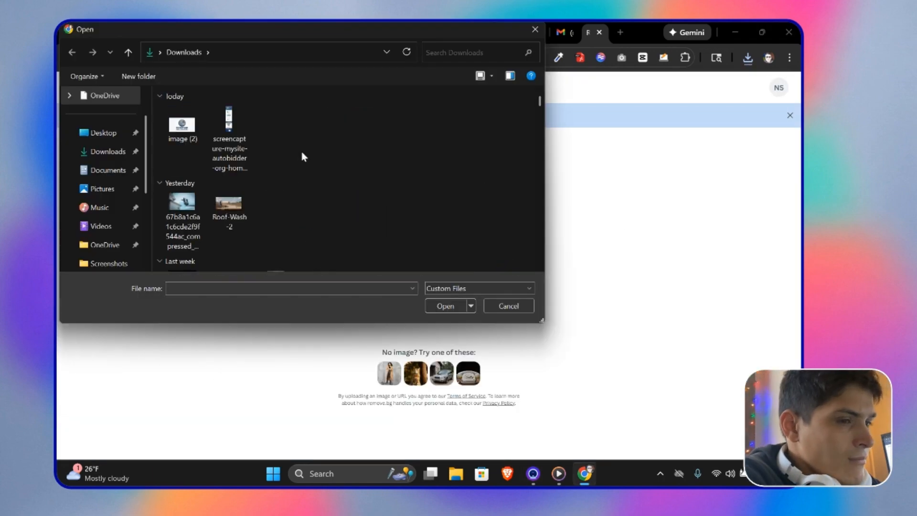
Step: Remove the background from the uploaded logo and download the preview result
double_click(188, 126)
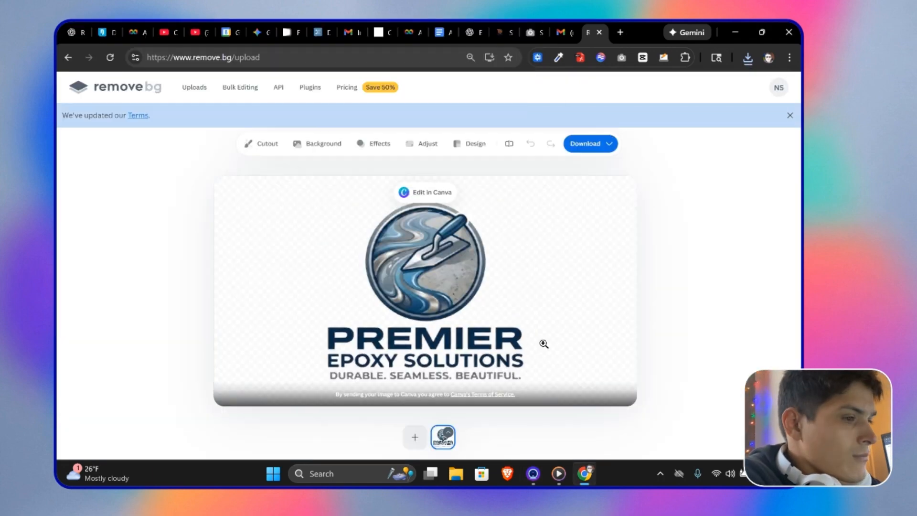
left_click(575, 143)
Step: Upload the background-free logo image as the business logo in the site's Business Information, then close the panel
left_click(502, 32)
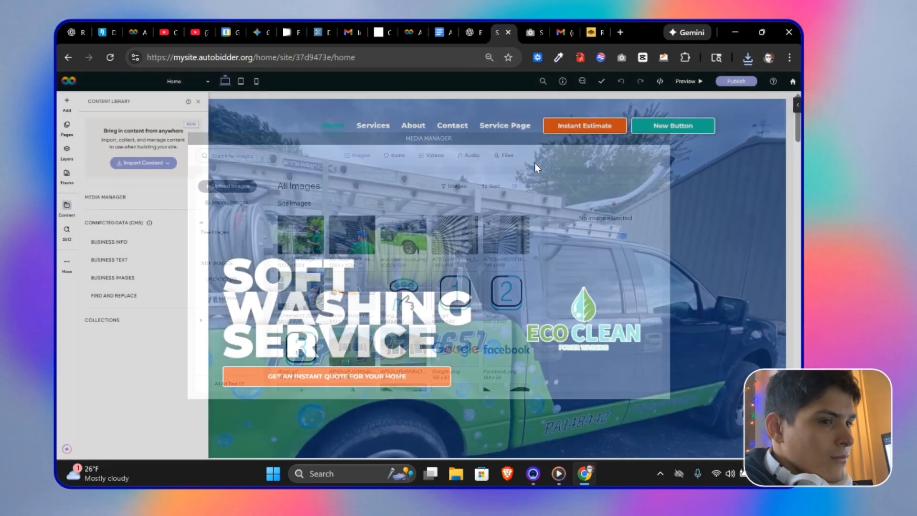
left_click(109, 242)
left_click(390, 283)
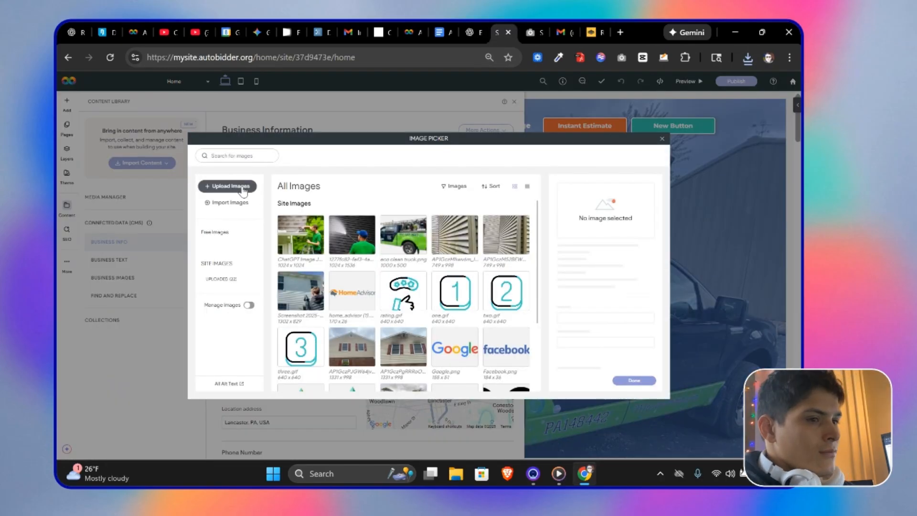
left_click(242, 187)
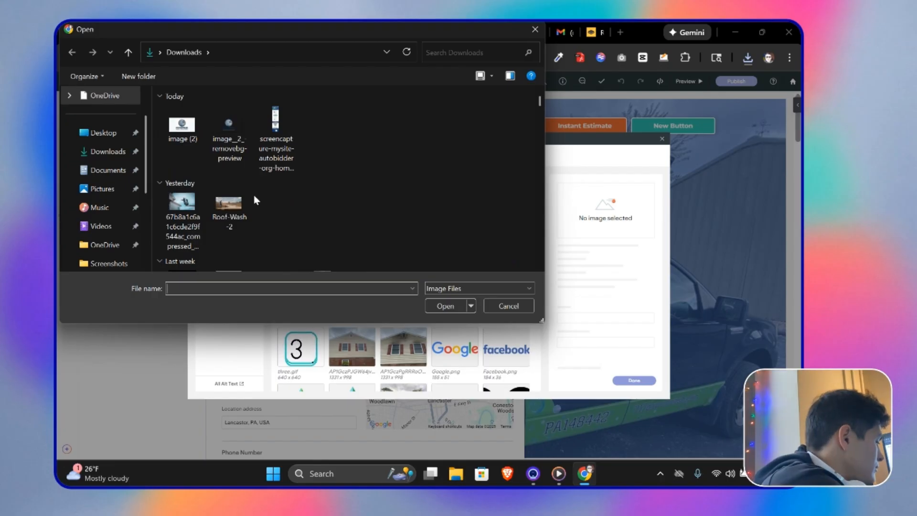
double_click(229, 138)
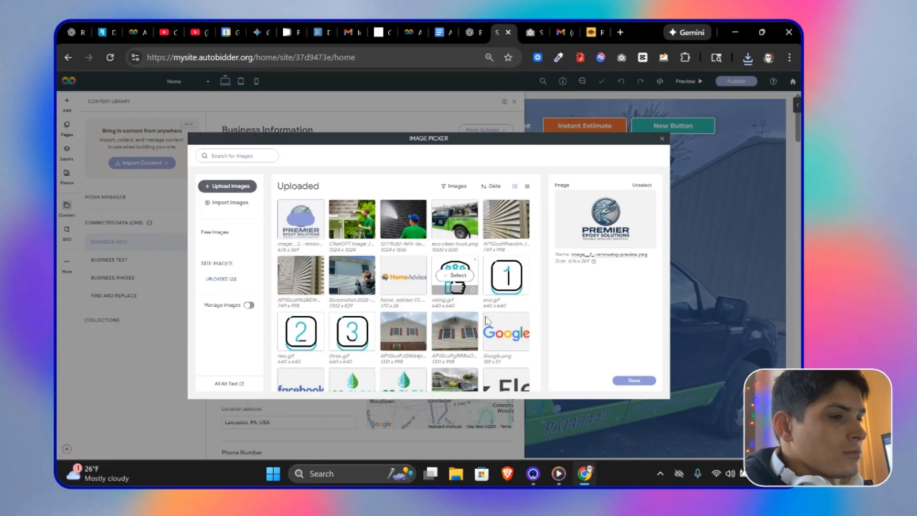
left_click(633, 380)
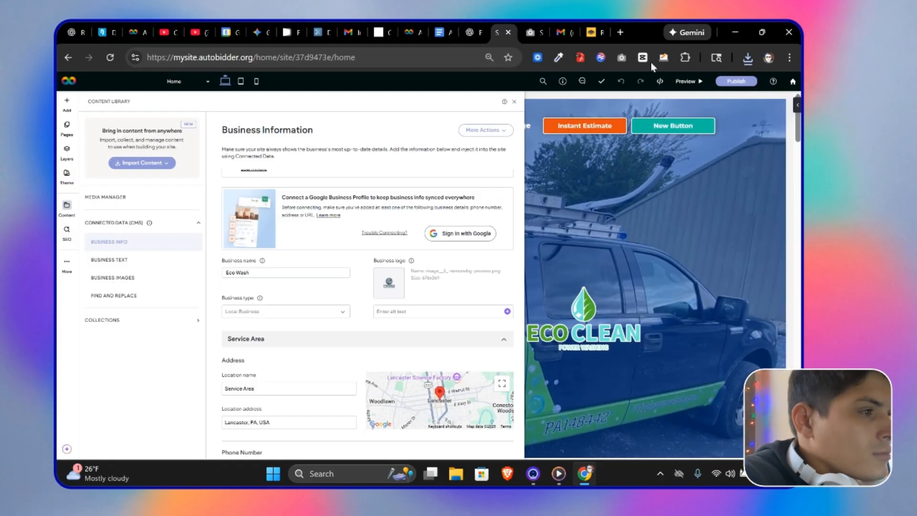
left_click(516, 102)
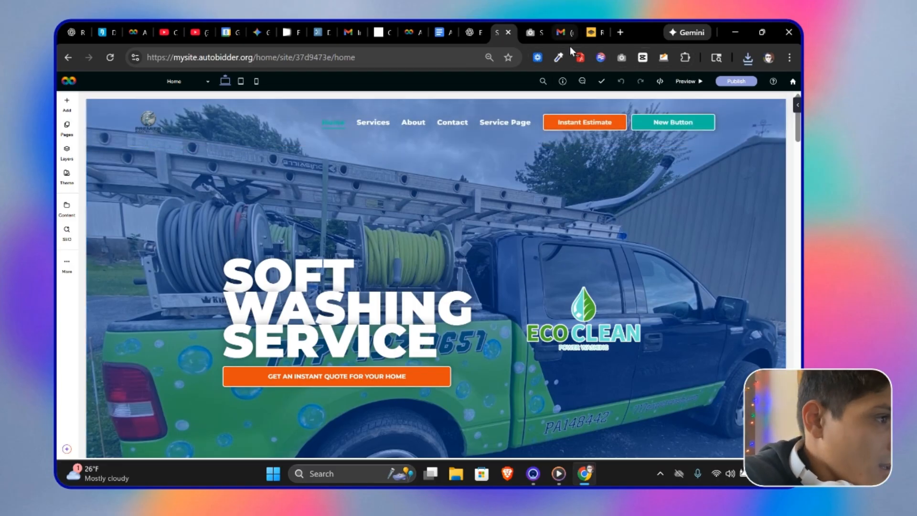
Step: Sample the logo's blue colour #5699B9 with the colour picker extension on the remove.bg page
left_click(588, 33)
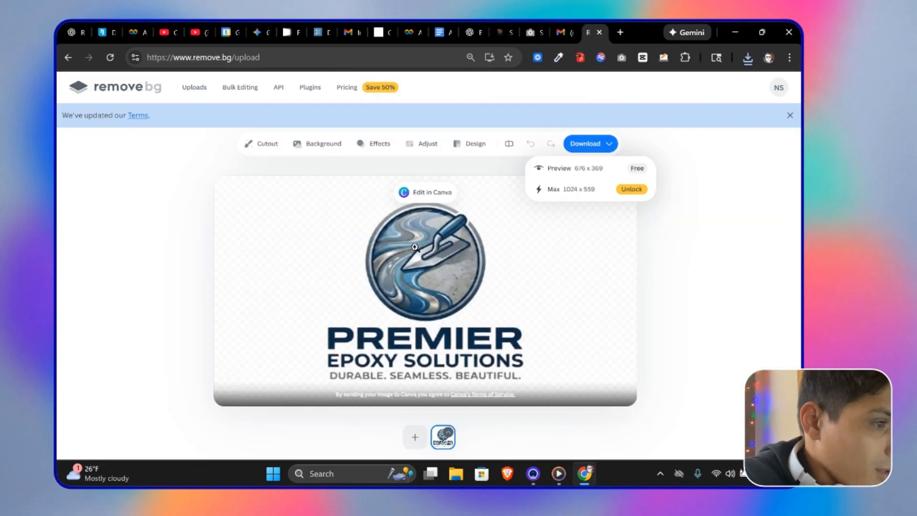
left_click(559, 58)
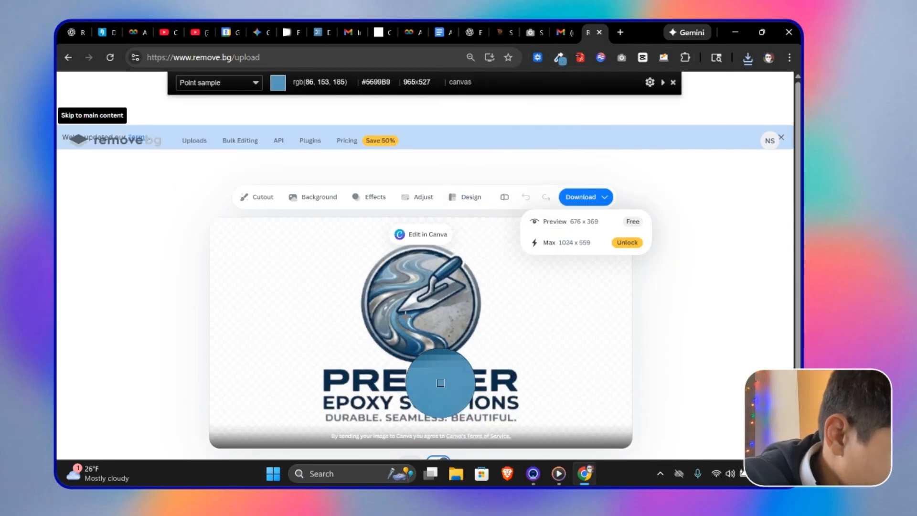
left_click(440, 383)
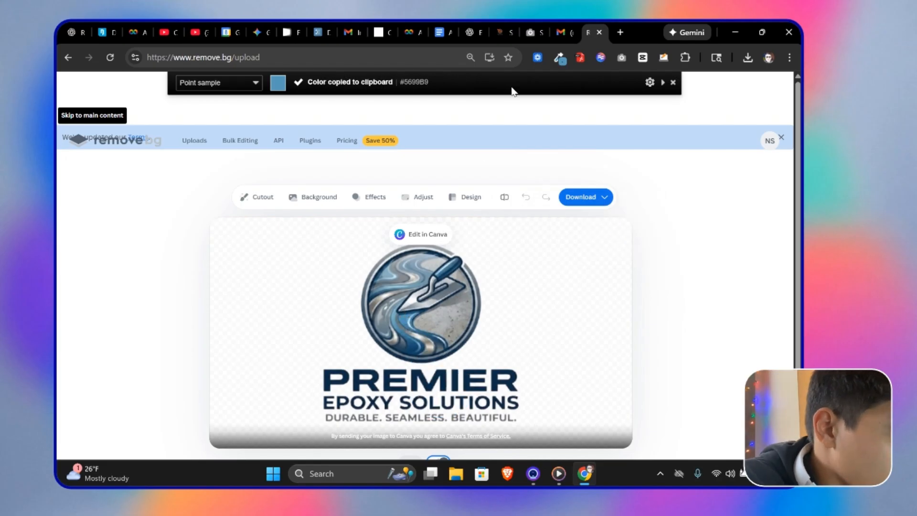
Step: Set the site theme's primary colour to the sampled #5699B9 and open the secondary colour for editing
left_click(501, 32)
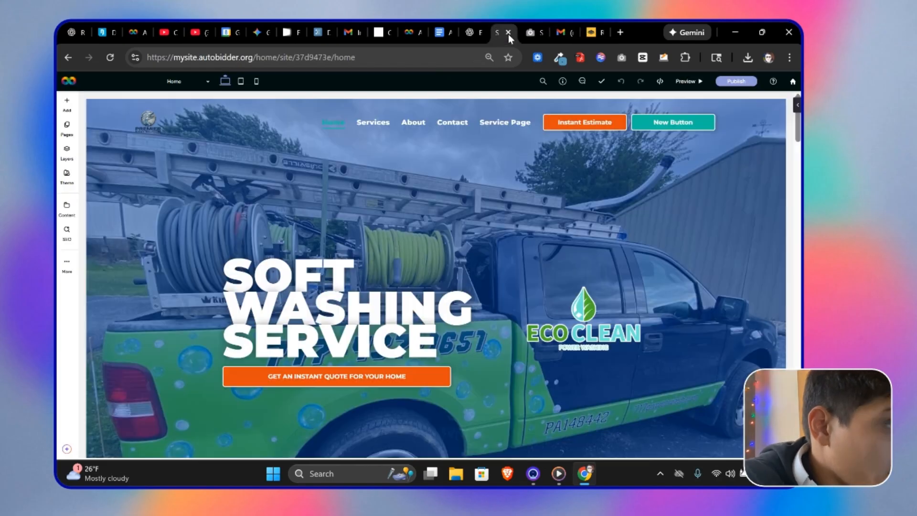
left_click(66, 175)
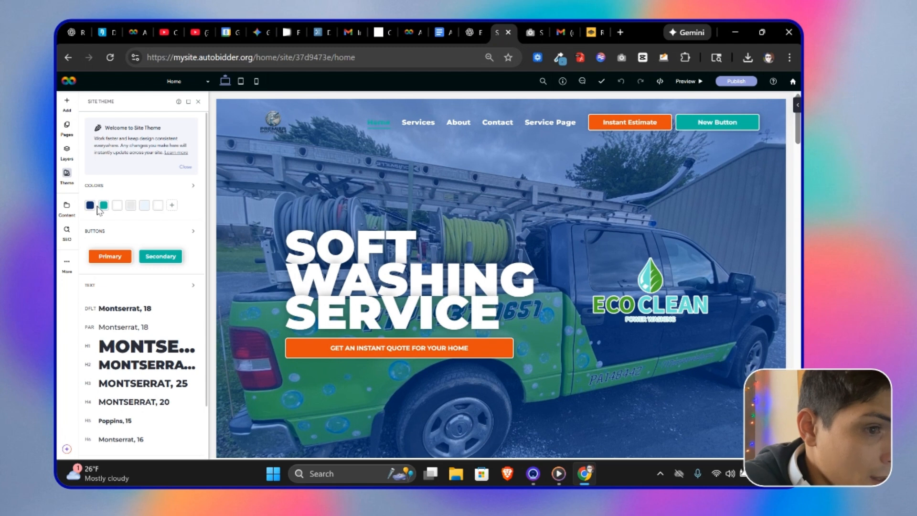
left_click(89, 205)
left_click(197, 203)
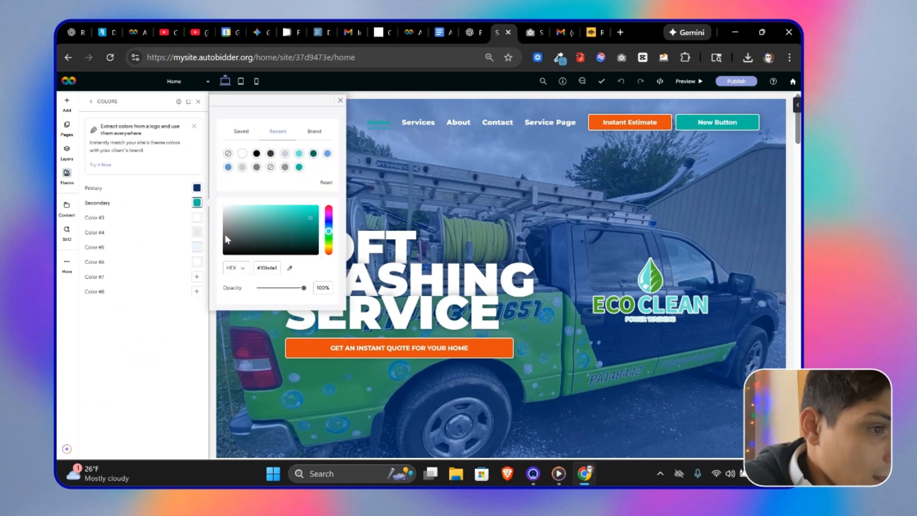
left_click(197, 188)
key("ctrl+v")
left_click(197, 204)
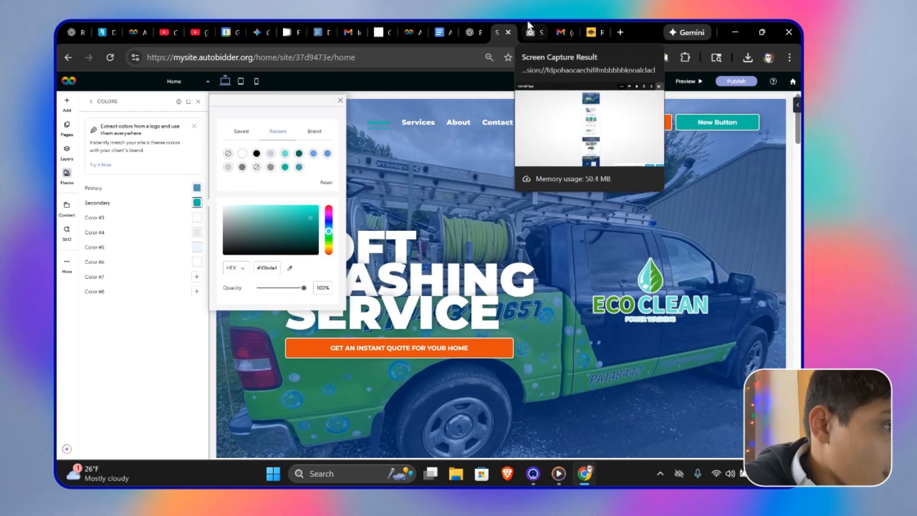
Step: Sample the logo's dark navy colour with the colour picker extension and paste it as the site theme's secondary colour
left_click(591, 30)
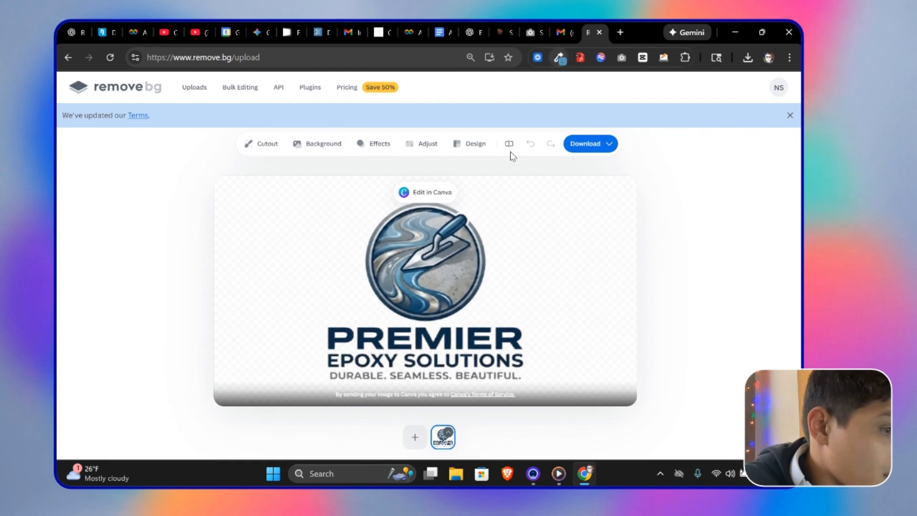
left_click(559, 57)
left_click(453, 343)
left_click(497, 26)
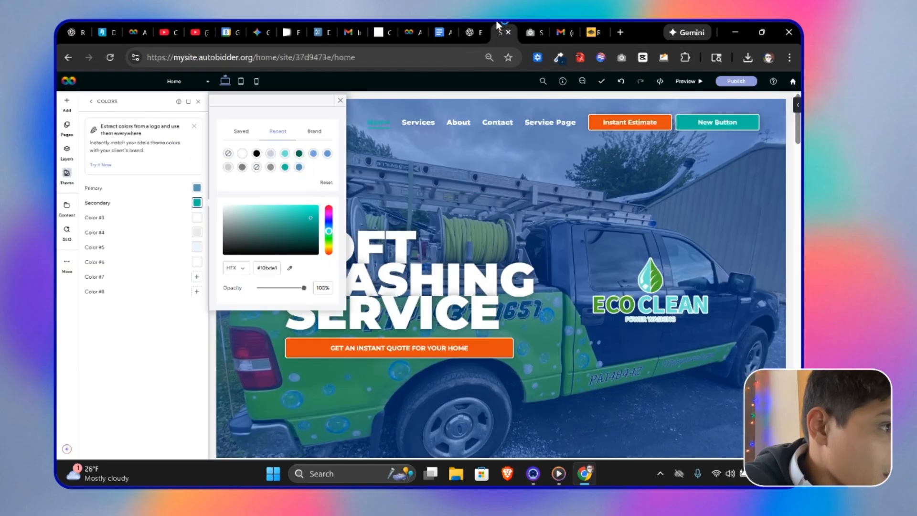
key("ctrl+v")
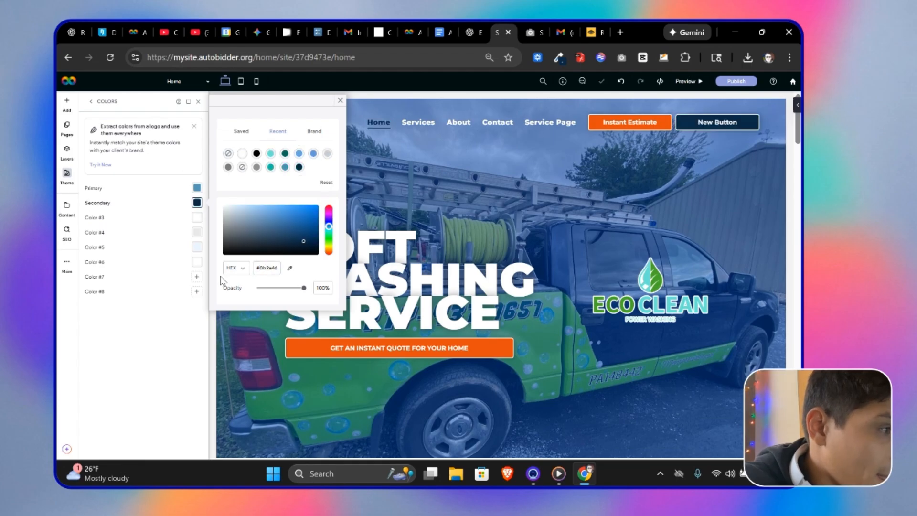
Step: Sample the logo's silver-grey tone with the colour picker and paste it as theme Color #4, then close the colours panel
left_click(197, 217)
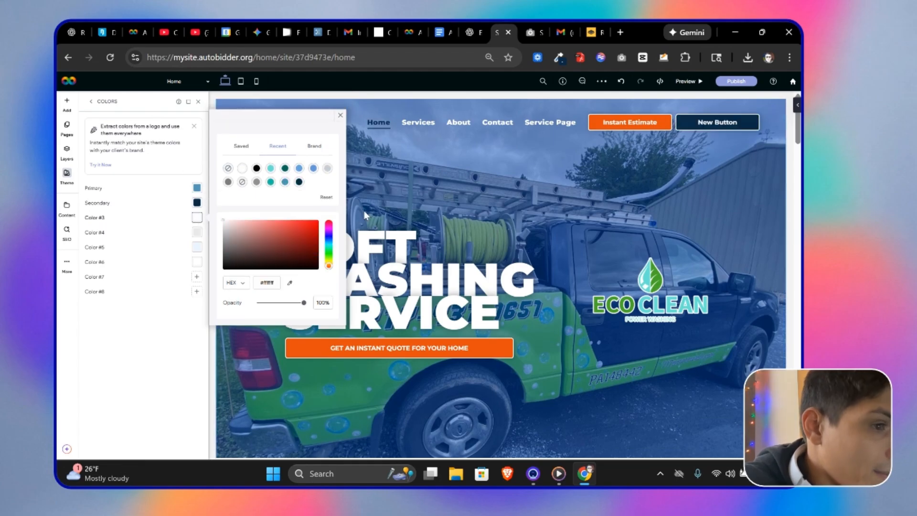
left_click(197, 232)
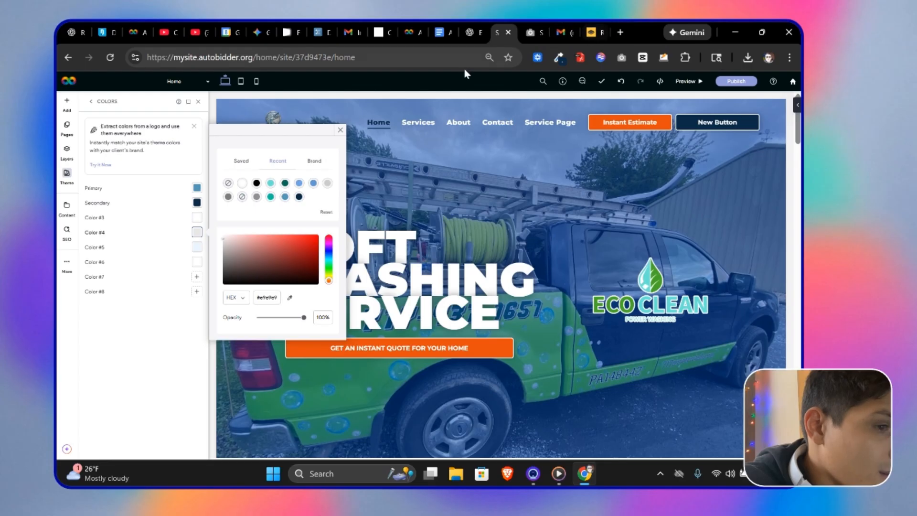
left_click(595, 24)
left_click(565, 58)
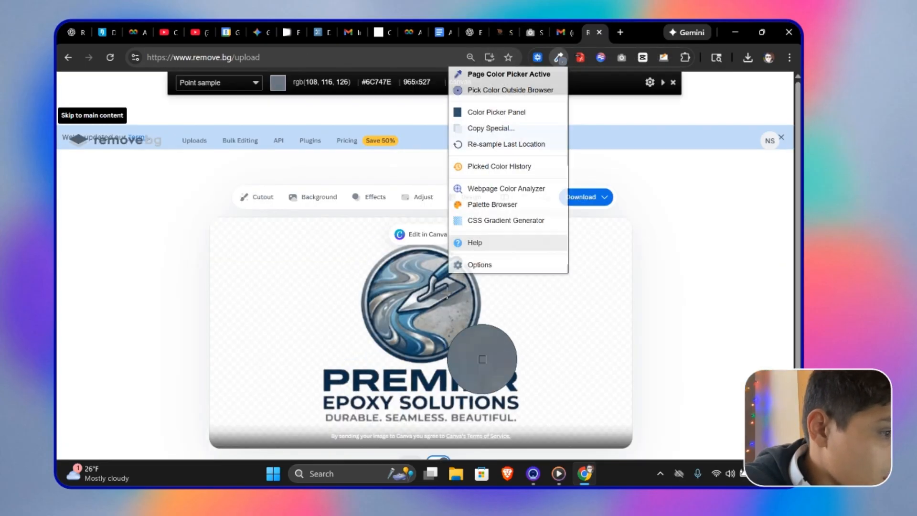
left_click(430, 301)
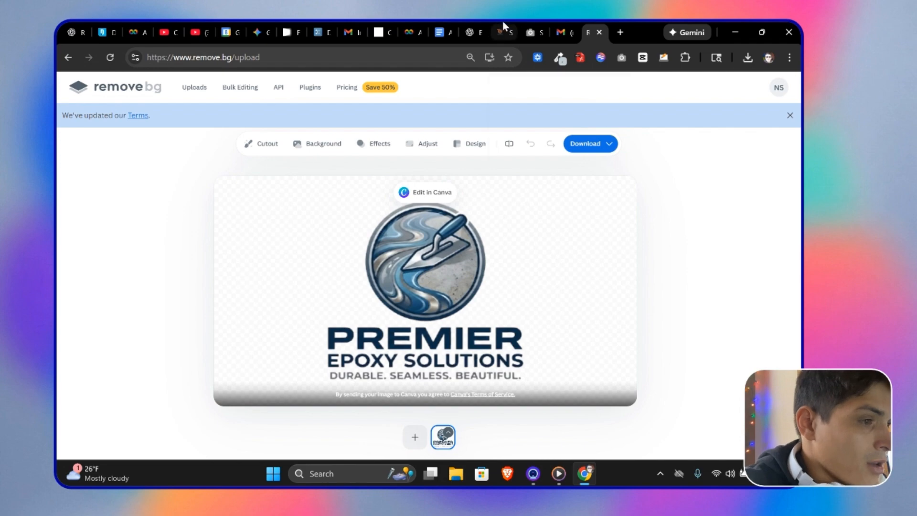
left_click(567, 31)
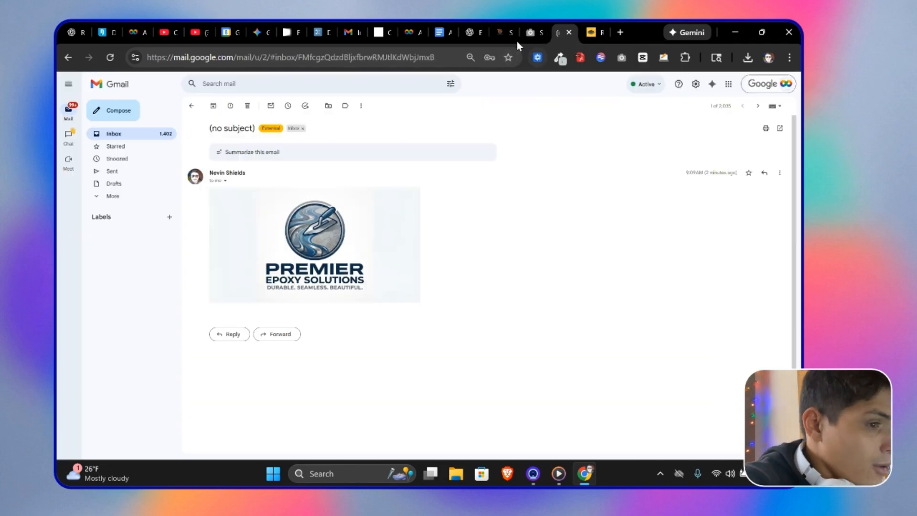
left_click(503, 32)
key("ctrl+v")
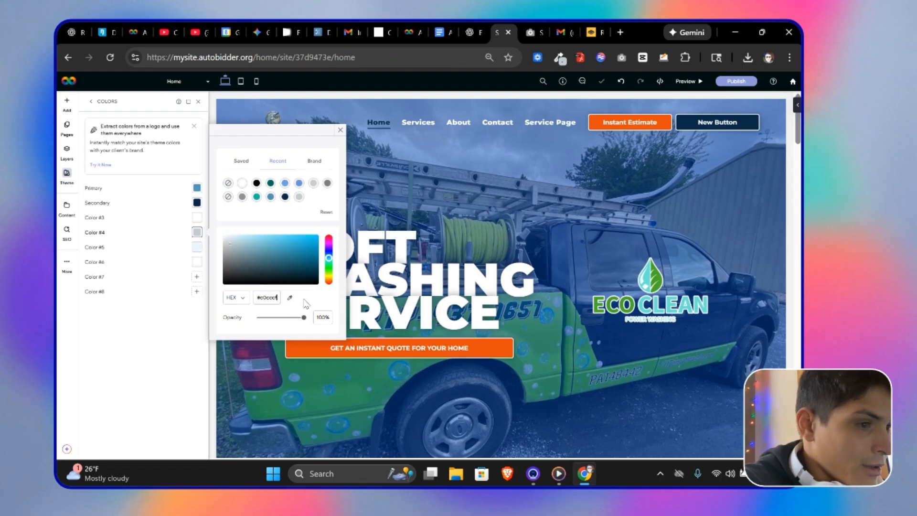
left_click(199, 102)
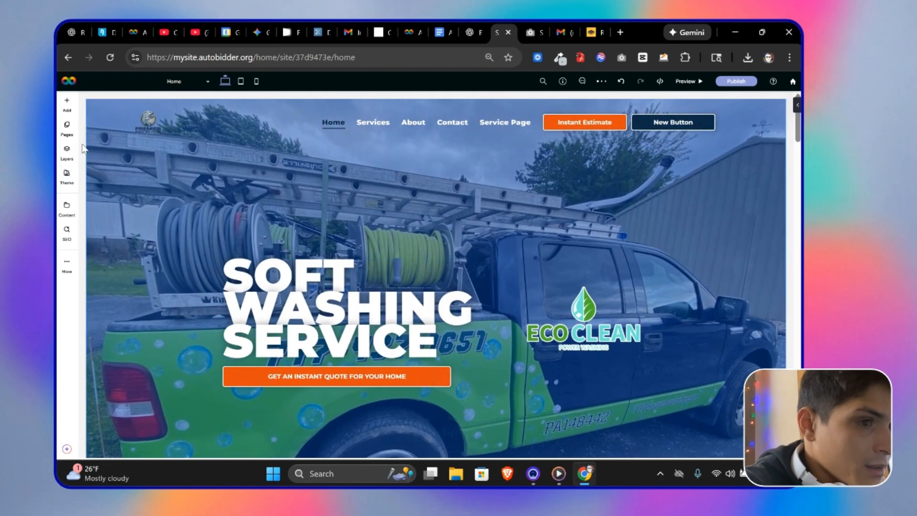
Step: Set the site theme's primary button background colour to the theme's primary blue, then close the buttons panel
left_click(67, 151)
left_click(64, 174)
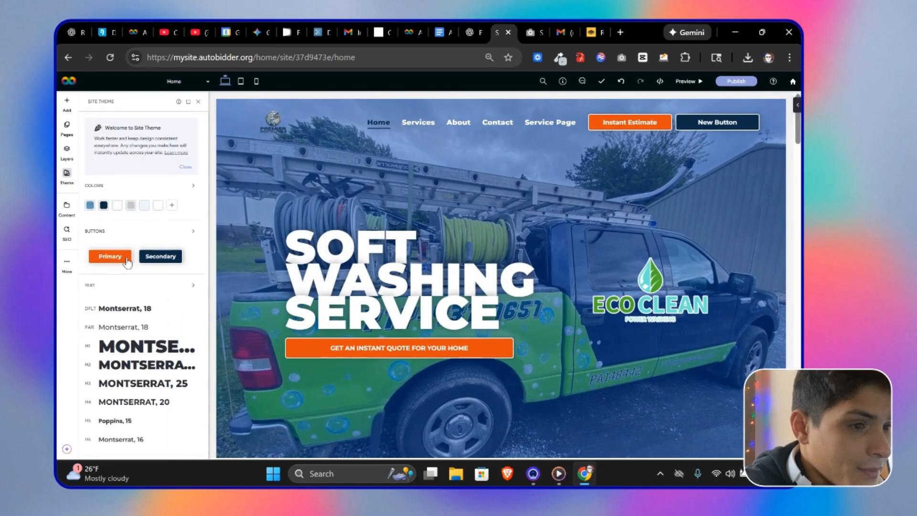
left_click(109, 253)
left_click(186, 395)
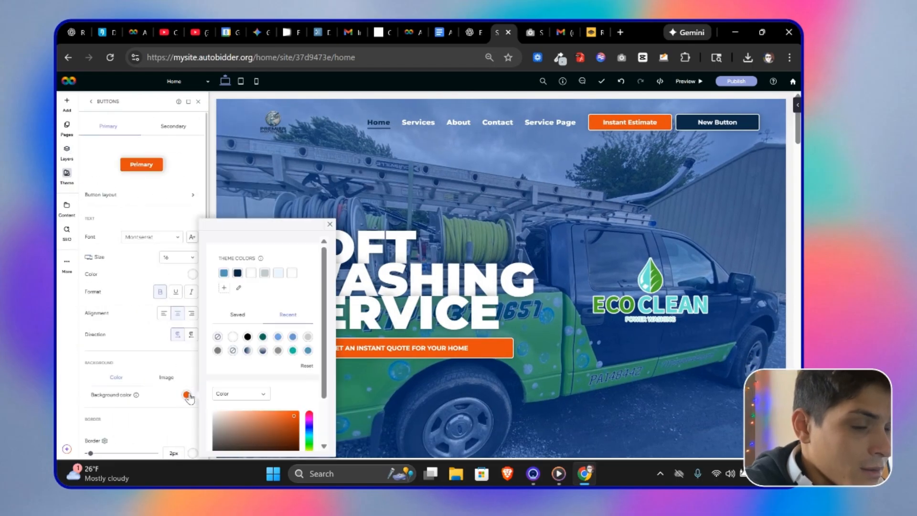
left_click(223, 272)
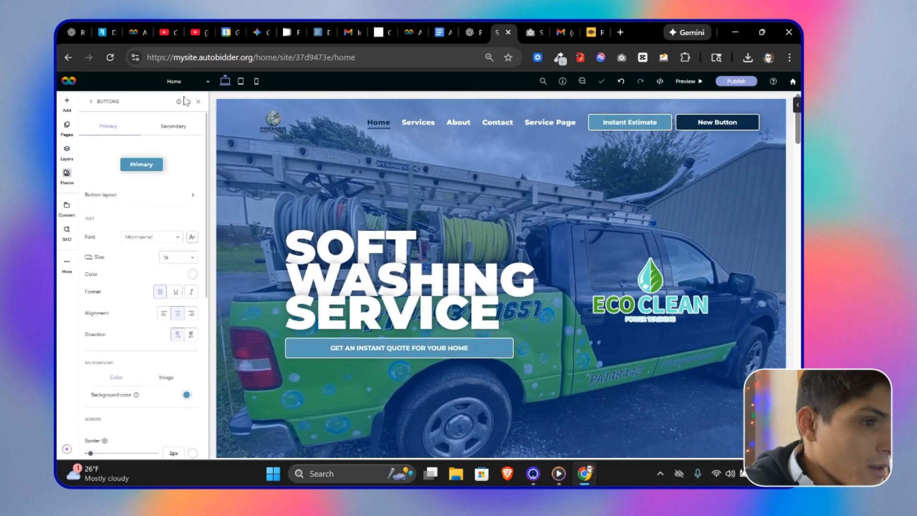
left_click(198, 102)
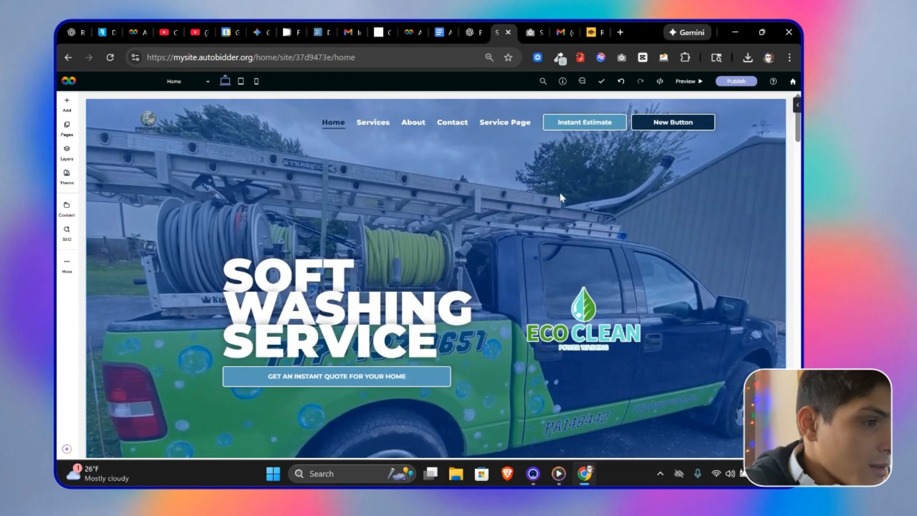
Step: Scroll through the homepage sections and recheck the sampled logo colour to review the applied brand colours
scroll(385, 261, "down", 8)
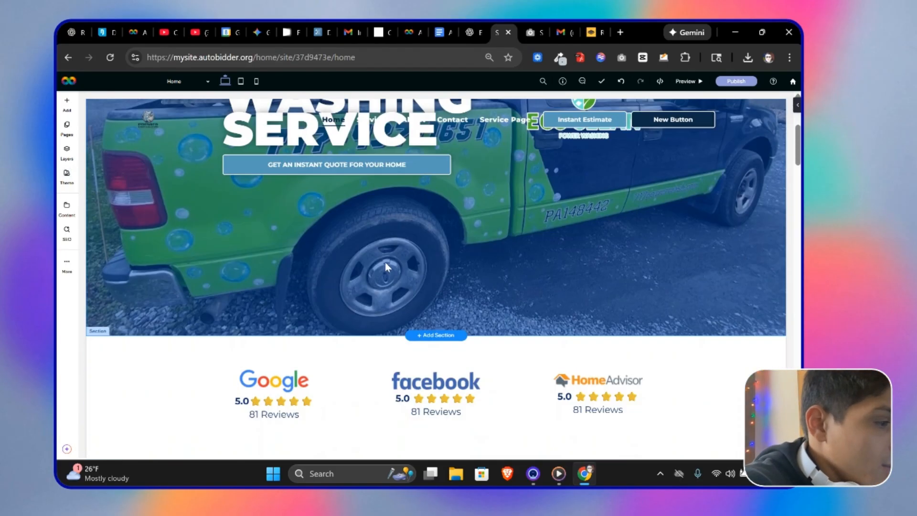
scroll(397, 294, "up", 10)
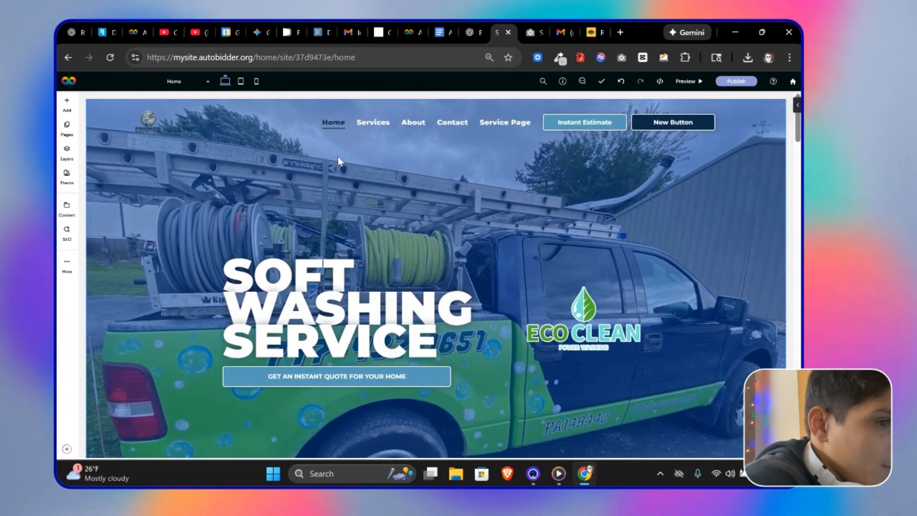
scroll(377, 309, "down", 8)
scroll(377, 309, "down", 5)
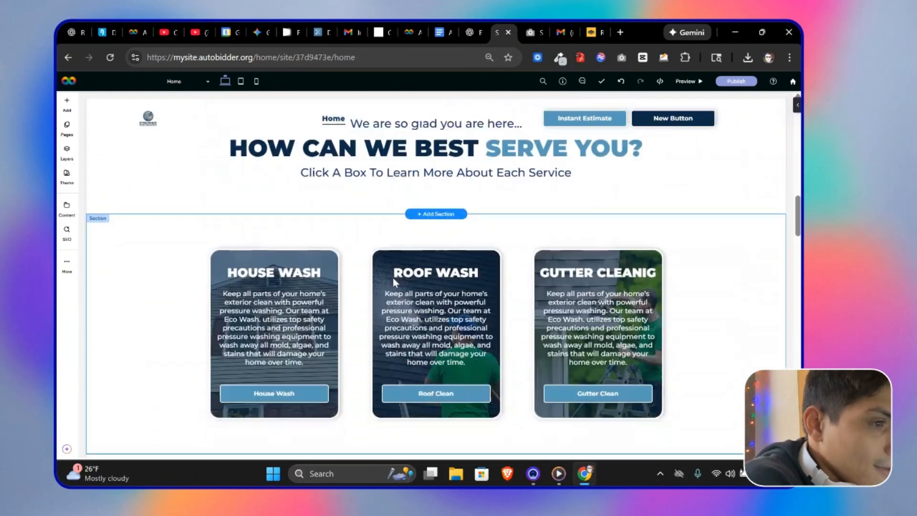
scroll(392, 282, "up", 5)
scroll(640, 314, "down", 5)
scroll(424, 301, "down", 10)
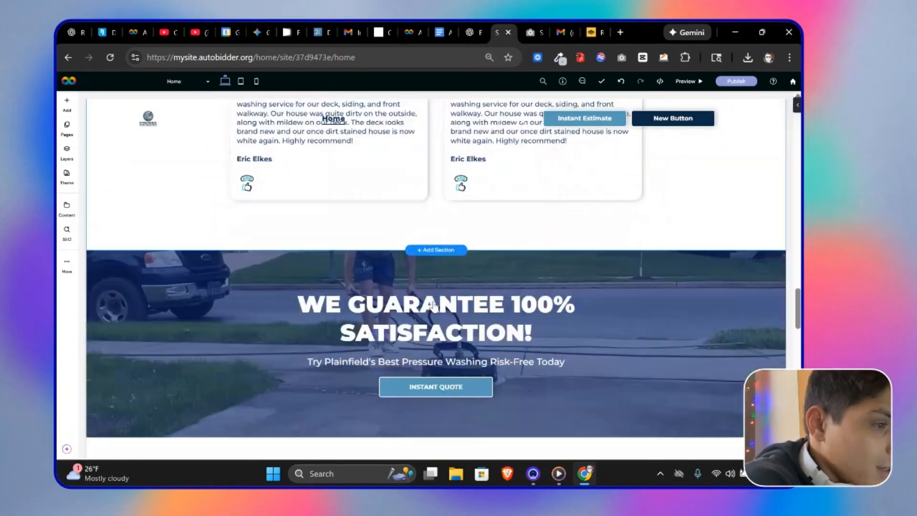
scroll(420, 287, "up", 15)
scroll(436, 260, "up", 10)
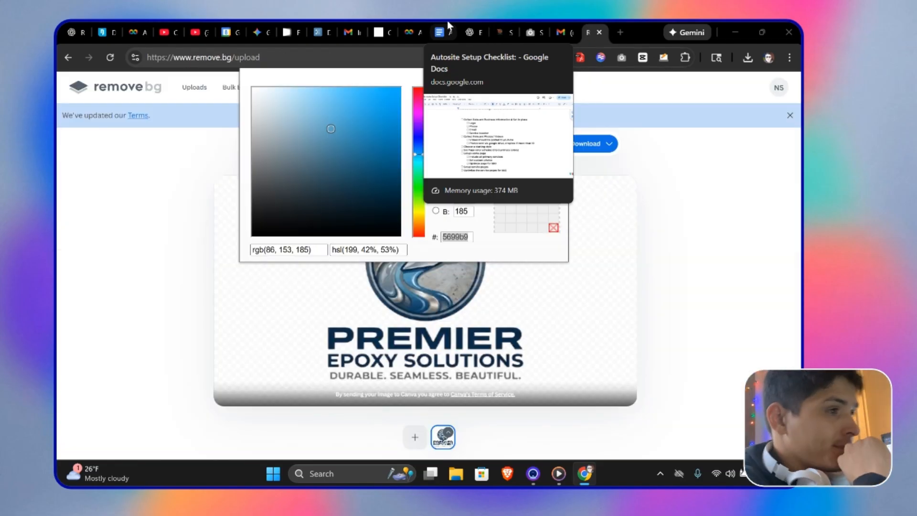
left_click(667, 324)
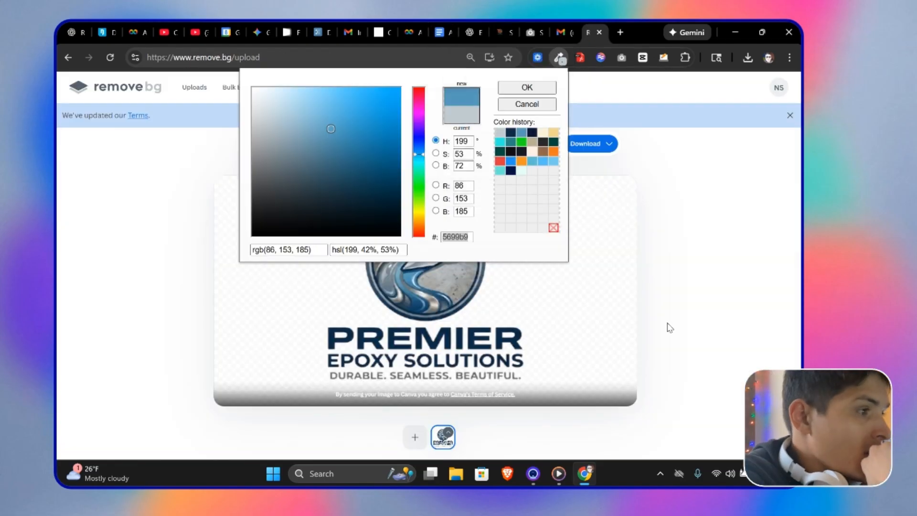
left_click(501, 27)
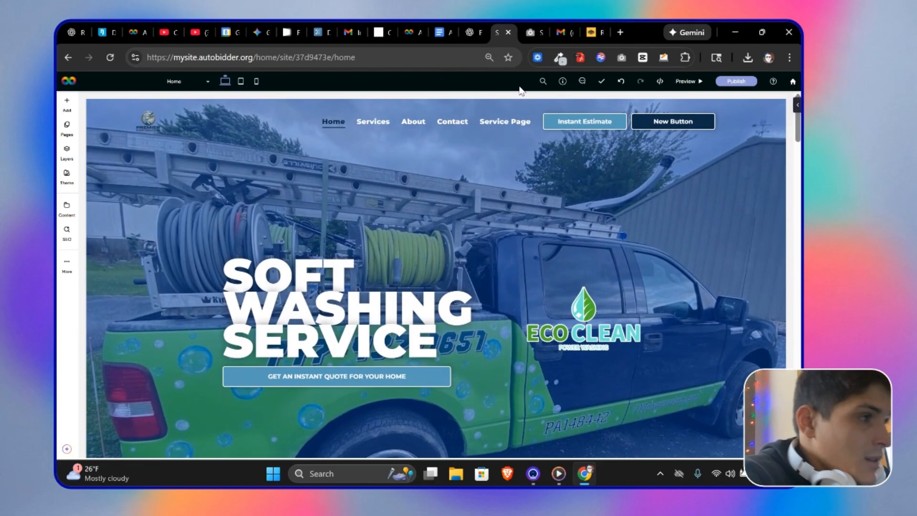
Step: Copy the hero heading from the ChatGPT epoxy copy and replace the hero headline with "EPOXY FLOORING SERVICE"
left_click(467, 33)
scroll(540, 306, "down", 6)
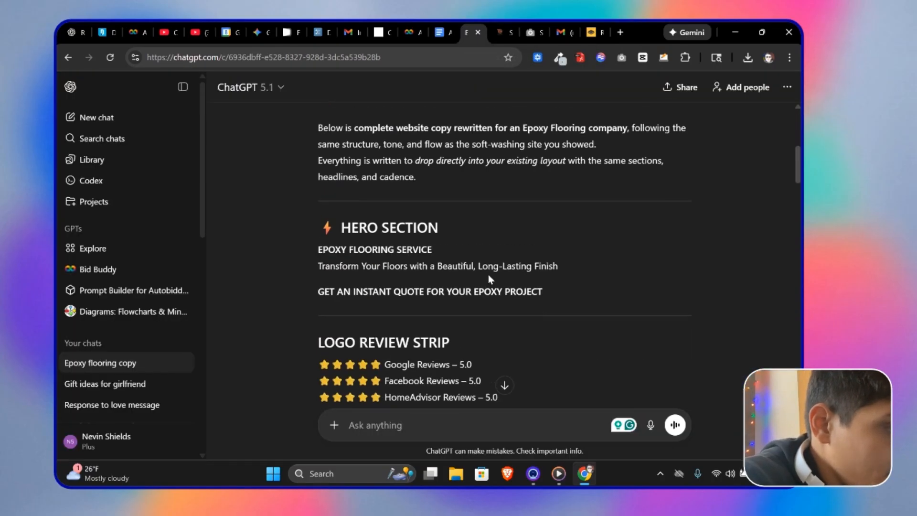
triple_click(394, 249)
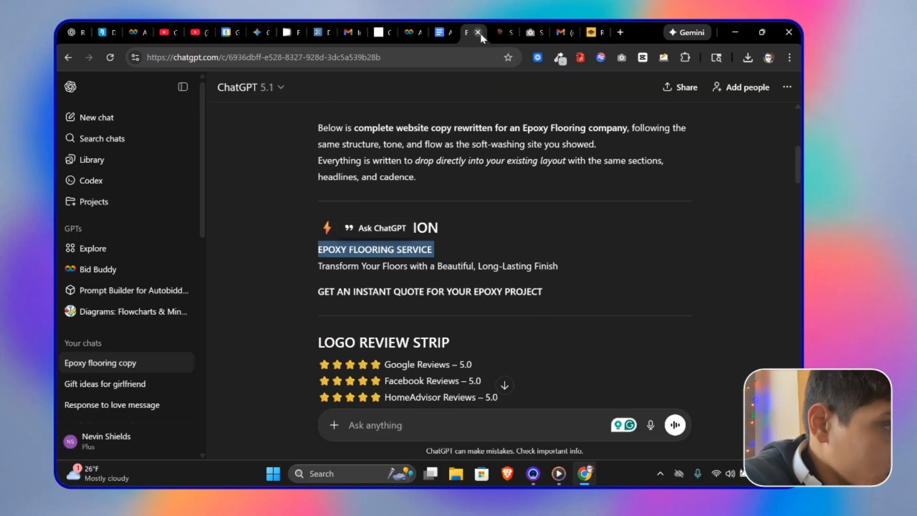
left_click(497, 24)
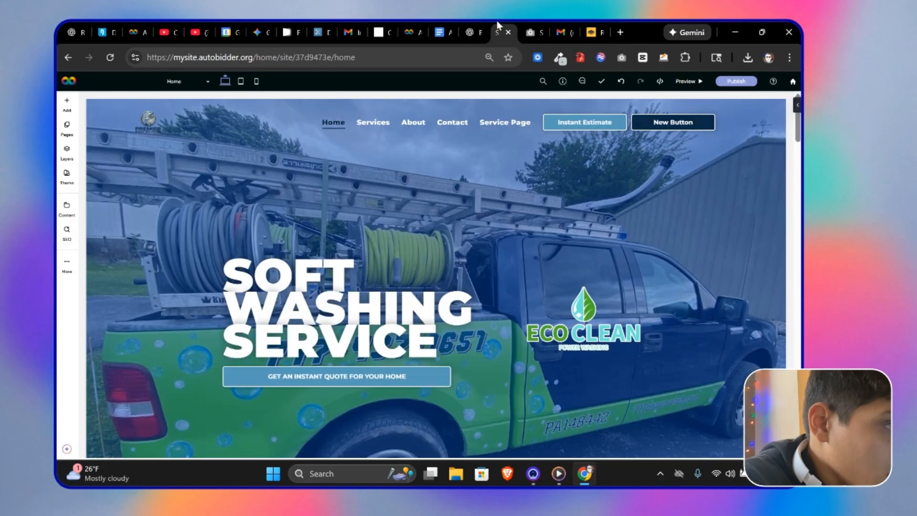
left_click(337, 315)
left_click(333, 314)
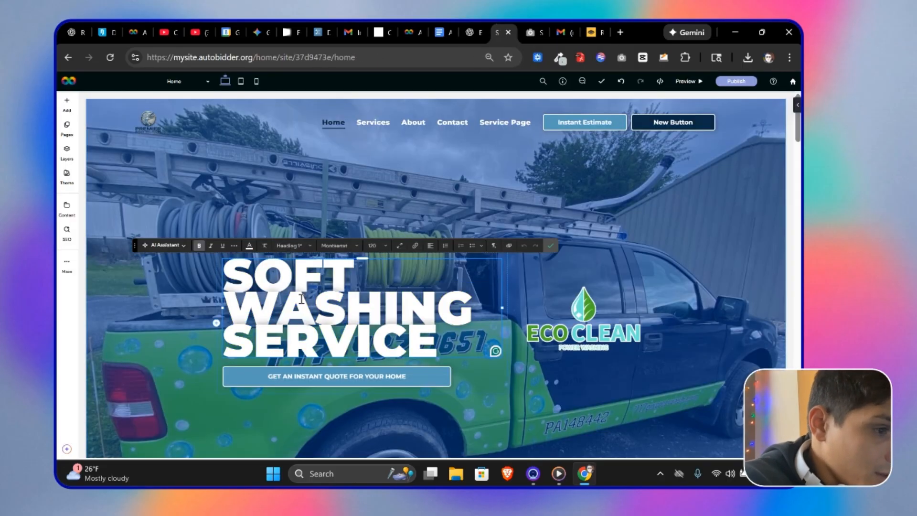
key("ctrl+v")
left_click(369, 180)
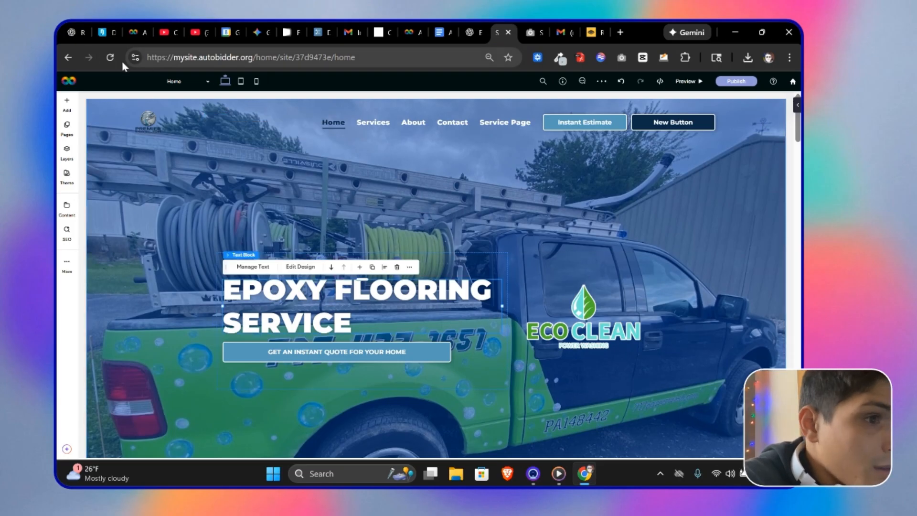
Step: Open the ChatGPT epoxy flooring copy in split view beside the site editor and widen the editor pane
left_click(135, 57)
right_click(494, 30)
left_click(528, 63)
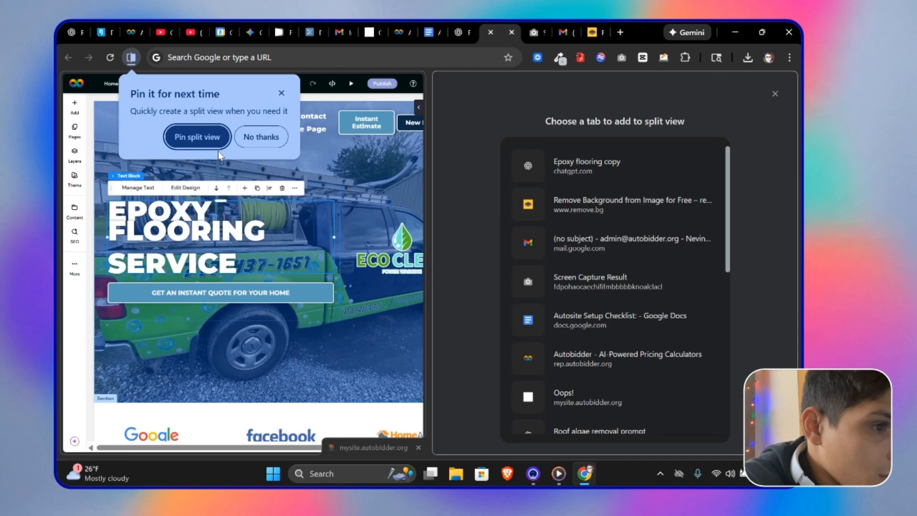
left_click(218, 143)
left_click(629, 168)
left_click_drag(429, 206, 552, 215)
scroll(624, 329, "down", 1)
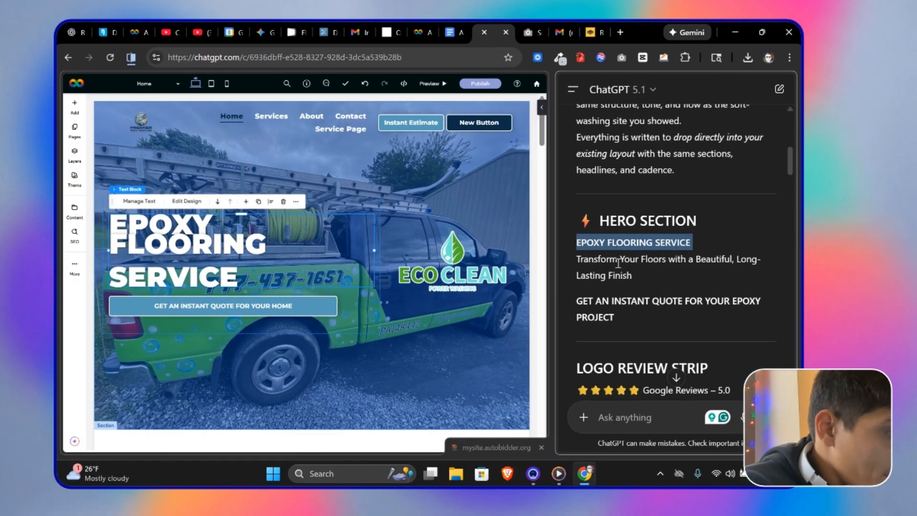
Step: Add a text element below the hero headline containing "Transform Your Floors with a Beautiful, Long-Lasting Finish" copied from ChatGPT
triple_click(615, 261)
key("ctrl+c")
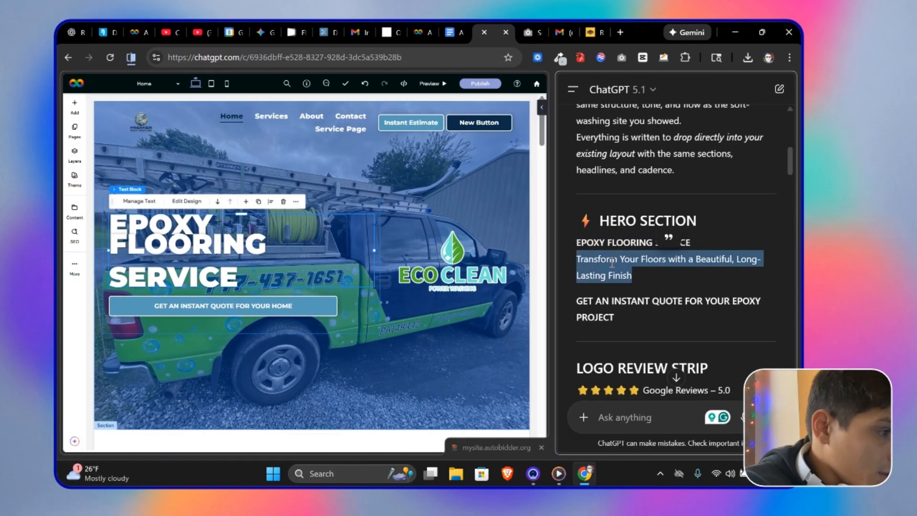
left_click(74, 105)
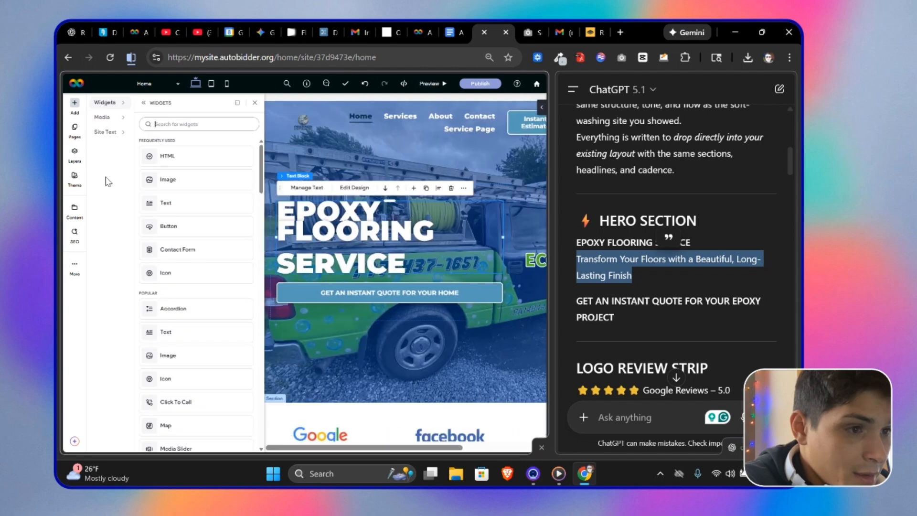
left_click(190, 203)
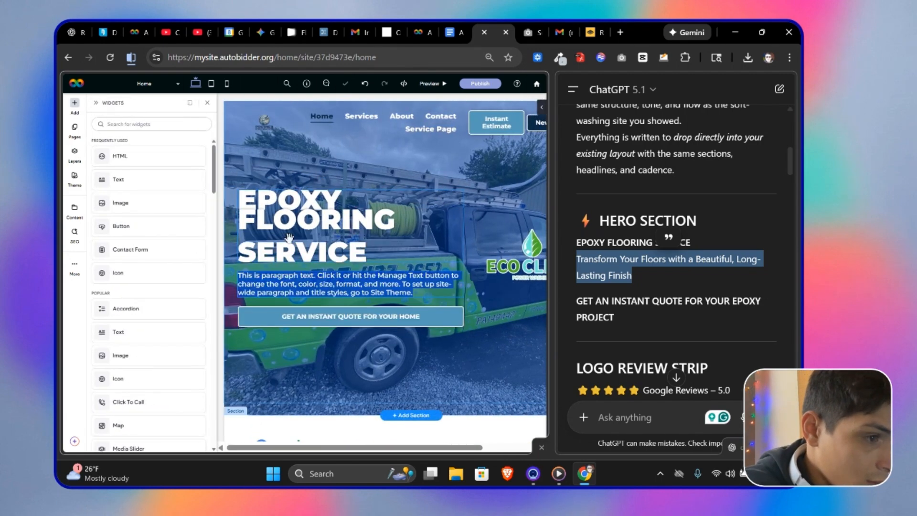
key("ctrl+v")
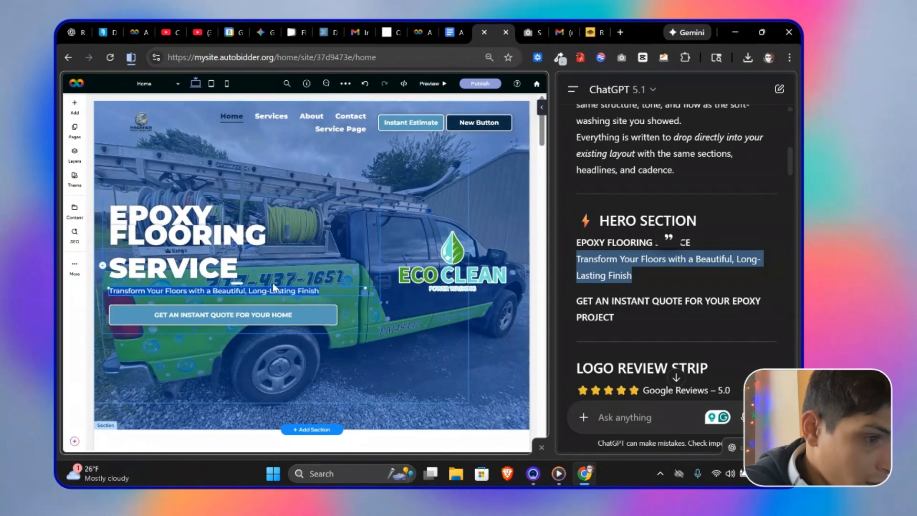
Step: Set the new subheadline text's style to Heading 4
left_click(274, 289)
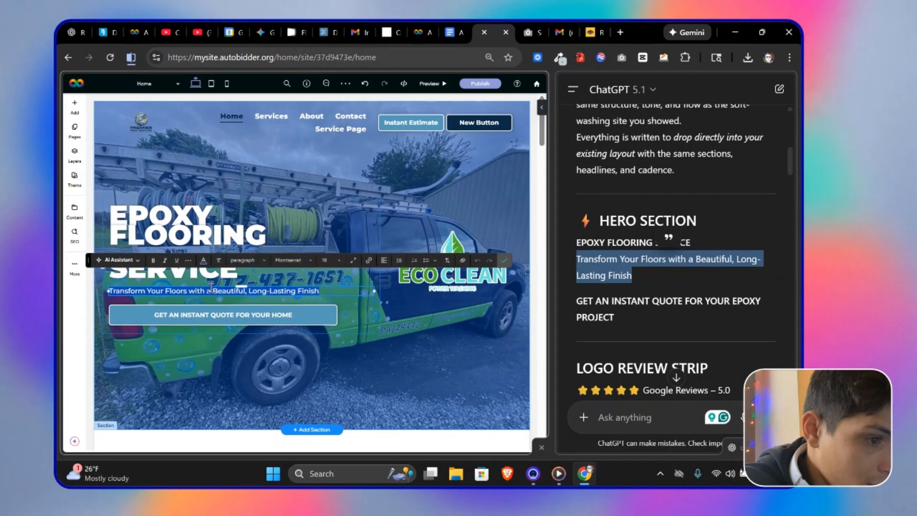
left_click(252, 262)
left_click(256, 315)
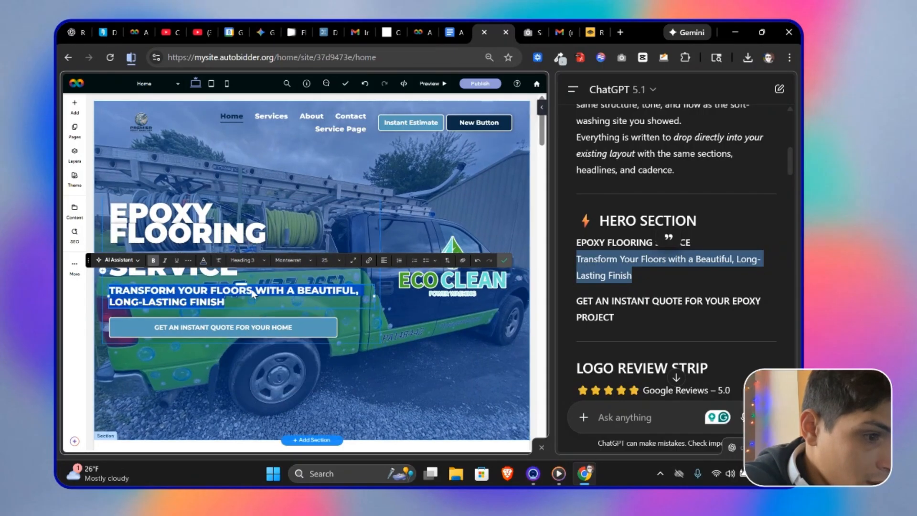
left_click(247, 260)
left_click(248, 333)
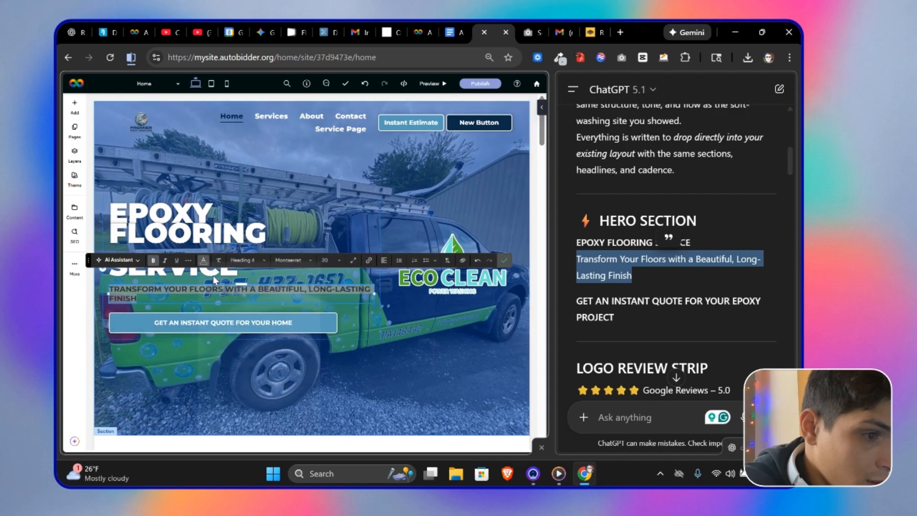
Step: Open the hero's Premier Epoxy Solutions logo in the image editor and crop away its empty margins
left_click(203, 259)
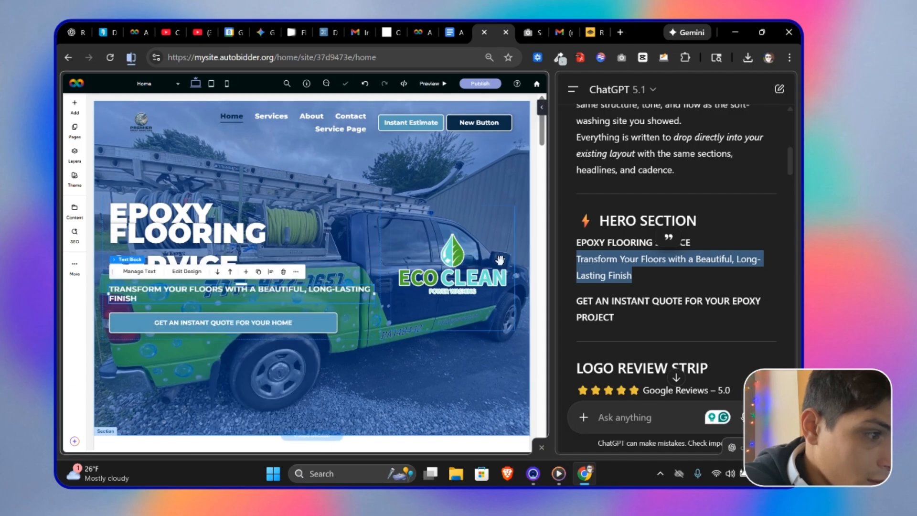
right_click(455, 265)
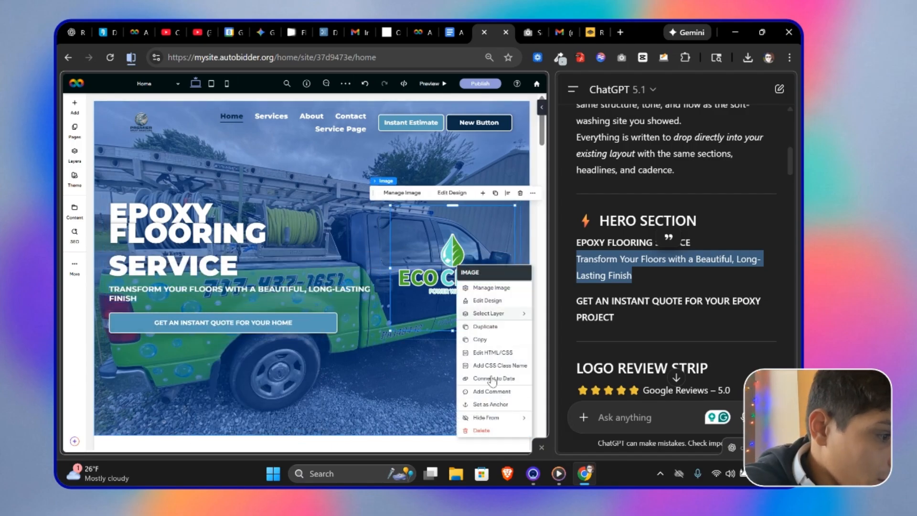
left_click(402, 193)
left_click(432, 304)
left_click(306, 277)
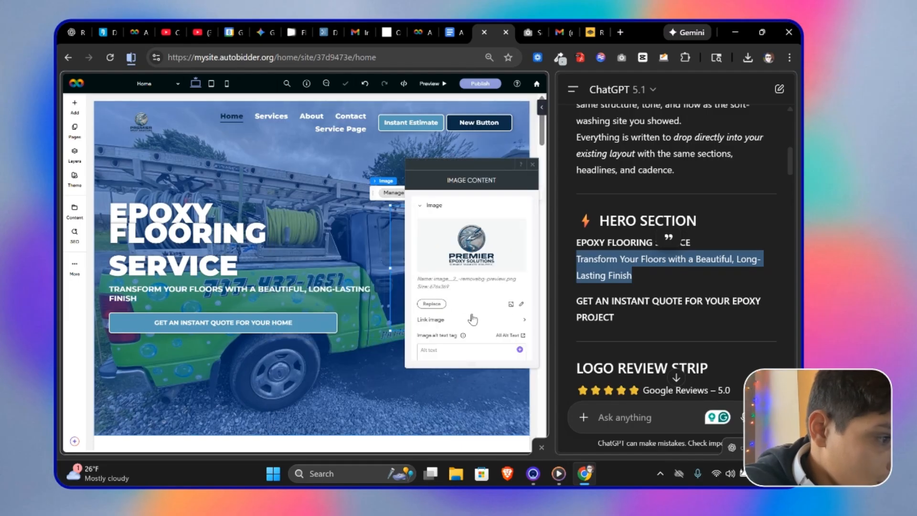
left_click(520, 303)
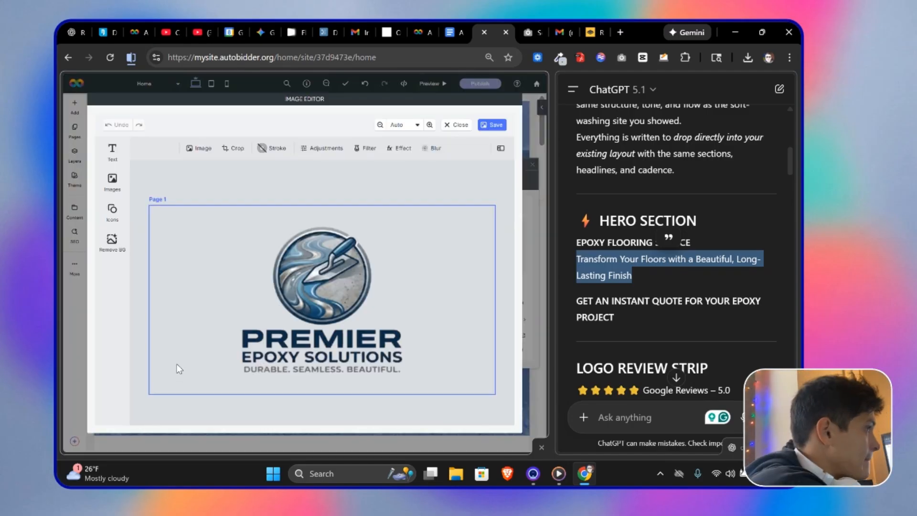
left_click(233, 148)
left_click_drag(283, 237, 333, 242)
left_click_drag(498, 370, 426, 392)
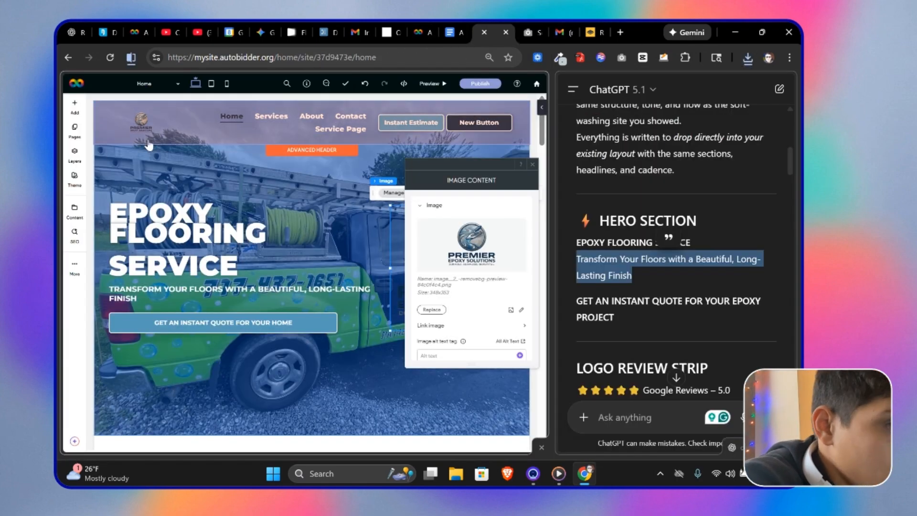
left_click(146, 148)
left_click(117, 132)
Step: Replace the hero section's background image with an uploaded epoxy floor-coating photo
left_click(458, 247)
left_click(457, 392)
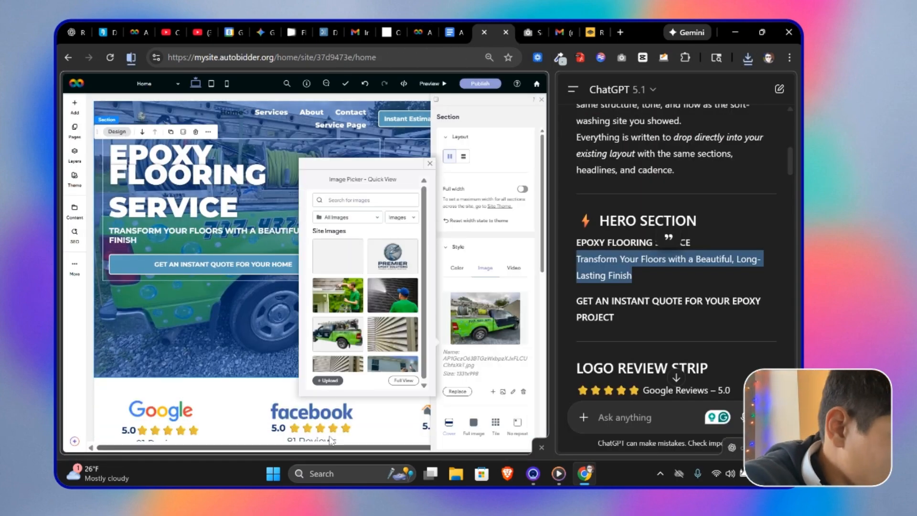
left_click(328, 380)
double_click(353, 260)
scroll(383, 328, "down", 2)
scroll(348, 358, "up", 1)
scroll(348, 358, "down", 5)
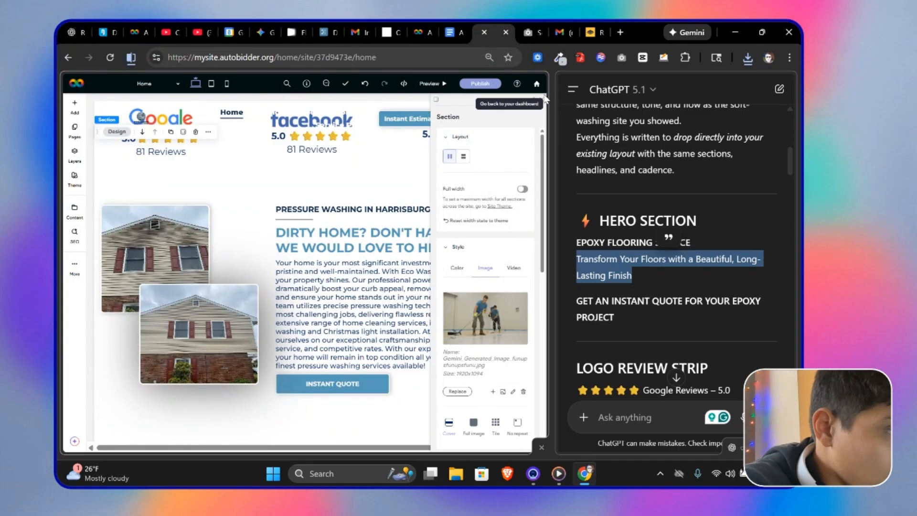
left_click(541, 99)
Step: Set the hero headline's font size to 120 and retype it as "EPOXY FLOORING SERVICE"
scroll(334, 215, "up", 6)
double_click(172, 265)
right_click(111, 264)
left_click_drag(249, 268, 111, 213)
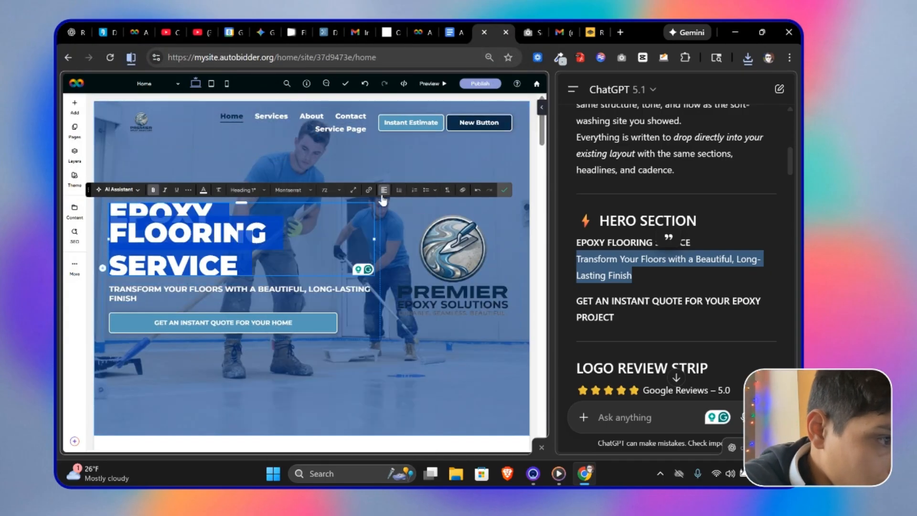
left_click(399, 189)
left_click(409, 214)
left_click(399, 190)
mouse_move(410, 246)
left_click(511, 186)
left_click(335, 290)
key("BackSpace")
key("BackSpace")
key("BackSpace")
key("BackSpace")
key("BackSpace")
key("BackSpace")
key("BackSpace")
key("BackSpace")
key("BackSpace")
key("BackSpace")
key("BackSpace")
key("BackSpace")
key("BackSpace")
key("BackSpace")
key("BackSpace")
key("BackSpace")
key("BackSpace")
key("BackSpace")
key("BackSpace")
key("BackSpace")
type("EPOXY")
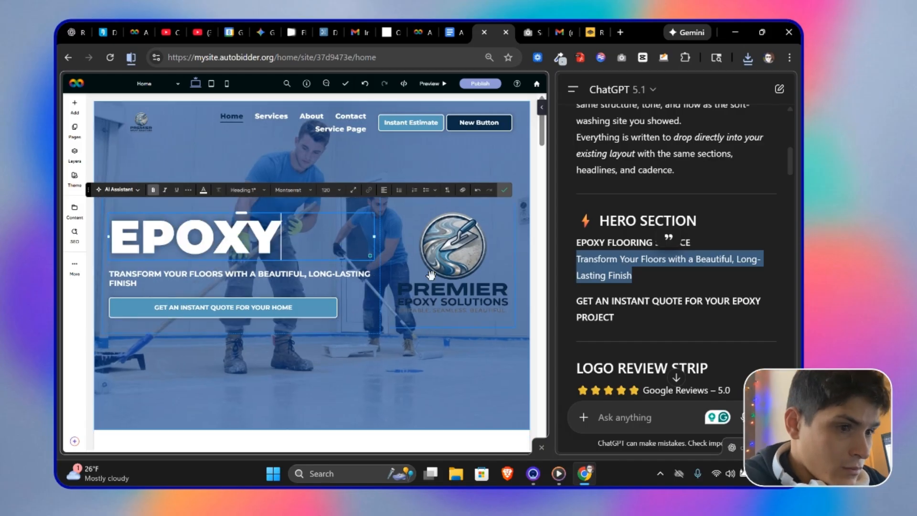
type(" FLOORING SERVICE")
Step: Nudge the hero logo image into position beside the headline
left_click(431, 275)
scroll(131, 332, "down", 2)
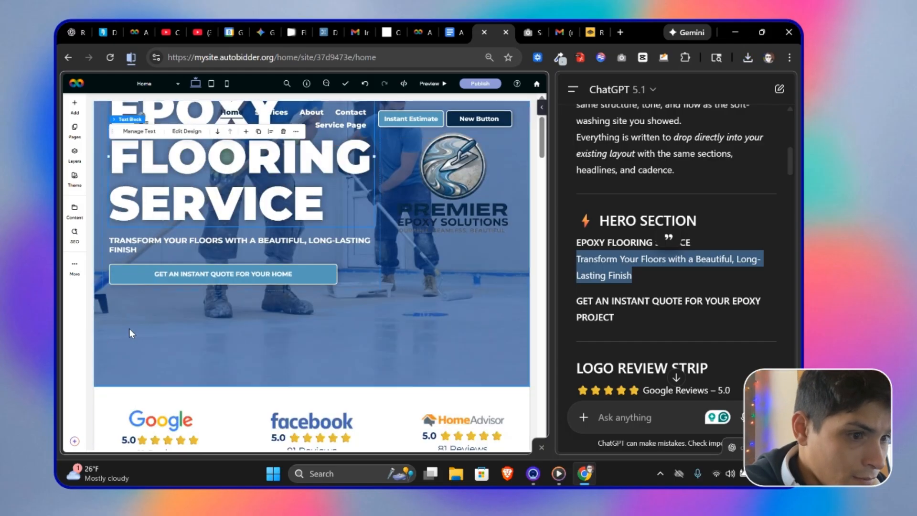
left_click(131, 331)
scroll(482, 334, "down", 3)
left_click_drag(470, 348, 478, 352)
left_click(523, 315)
left_click(400, 250)
left_click(506, 200)
Step: Switch the editor to mobile view and review the hero and intro sections
left_click(227, 83)
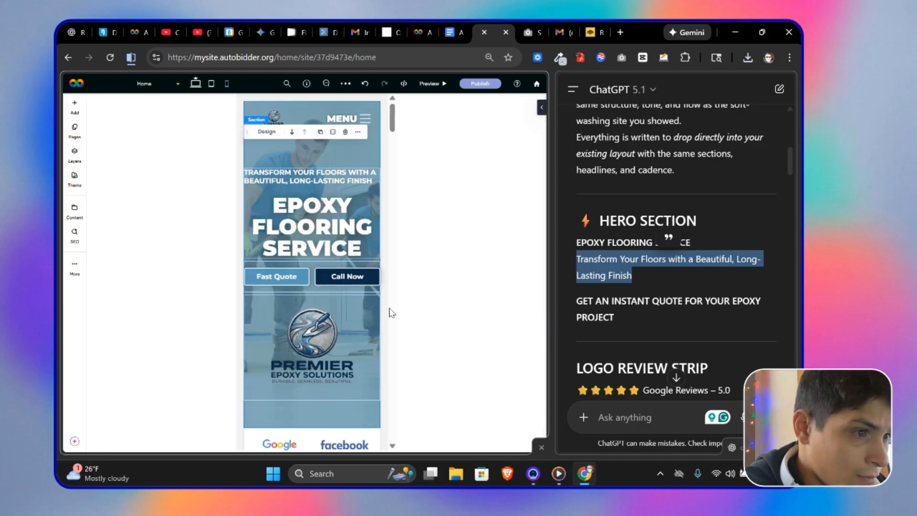
left_click(365, 171)
left_click_drag(380, 176, 375, 177)
scroll(374, 180, "down", 5)
scroll(673, 248, "down", 6)
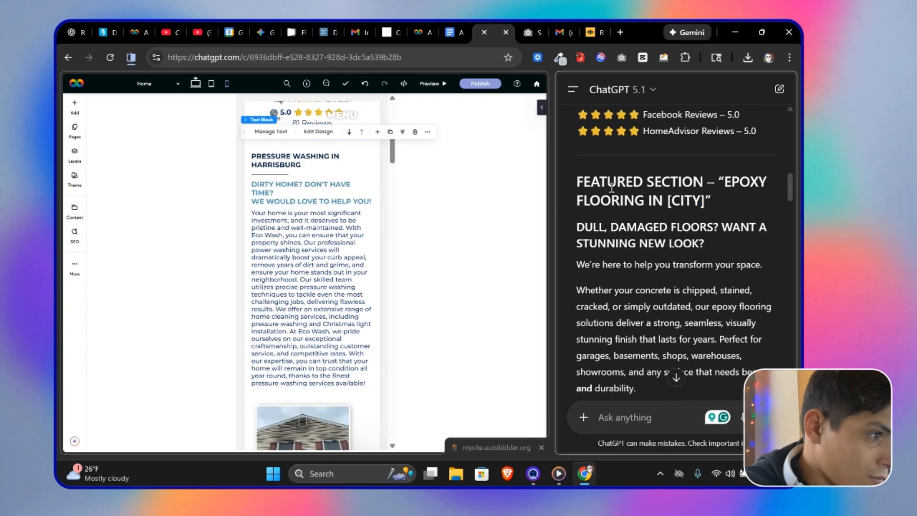
Step: Replace the intro section's small heading with "EPOXY FLOORING IN [CITY]" copied from ChatGPT
left_click_drag(724, 182, 705, 201)
type("C")
double_click(295, 218)
type("TRANSFORM YOUR FLOORS WITH A BEAUTIFUL, LONG-LASTING FINISH")
left_click(646, 201)
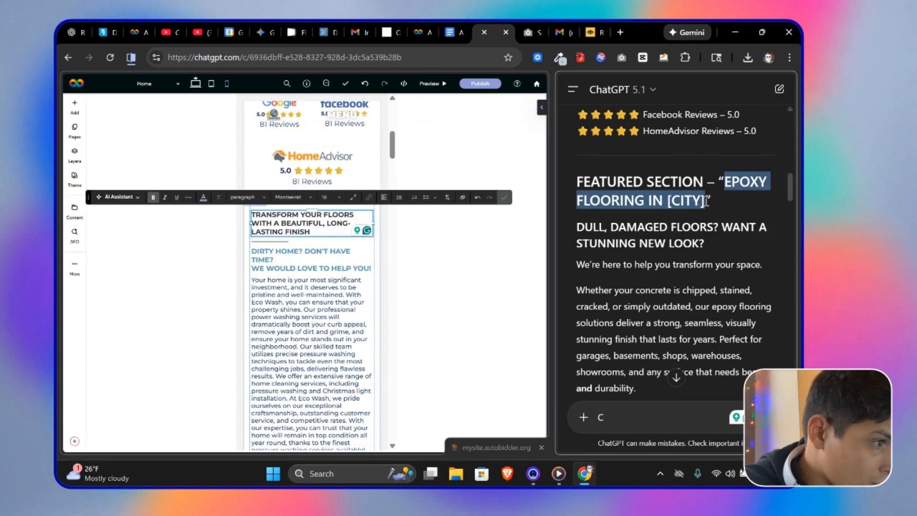
key("ctrl+c")
triple_click(305, 219)
key("ctrl+v")
left_click(504, 197)
Step: Replace the intro subheading with "DULL, DAMAGED FLOORS? WANT A STUNNING NEW LOOK?" from ChatGPT
left_click_drag(576, 227, 704, 243)
key("ctrl+c")
triple_click(278, 235)
right_click(300, 246)
left_click(343, 296)
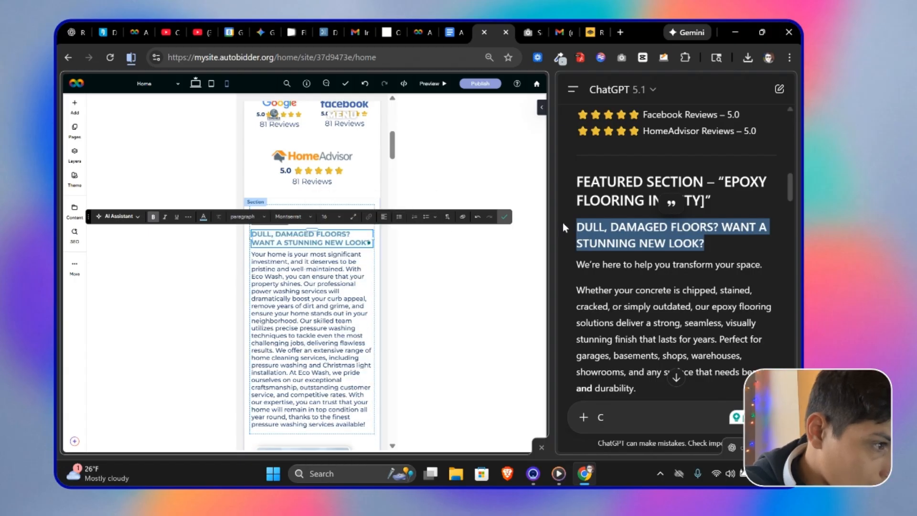
Step: Replace the intro body paragraph with the ChatGPT featured-section text ending in "REQUEST QUOTE"
left_click_drag(576, 264, 671, 324)
scroll(670, 324, "down", 5)
key("ctrl+c")
triple_click(295, 292)
right_click(305, 294)
left_click(331, 296)
left_click(504, 237)
Step: Retitle the first service card as "GARAGE FLOOR EPOXY"
scroll(621, 229, "down", 3)
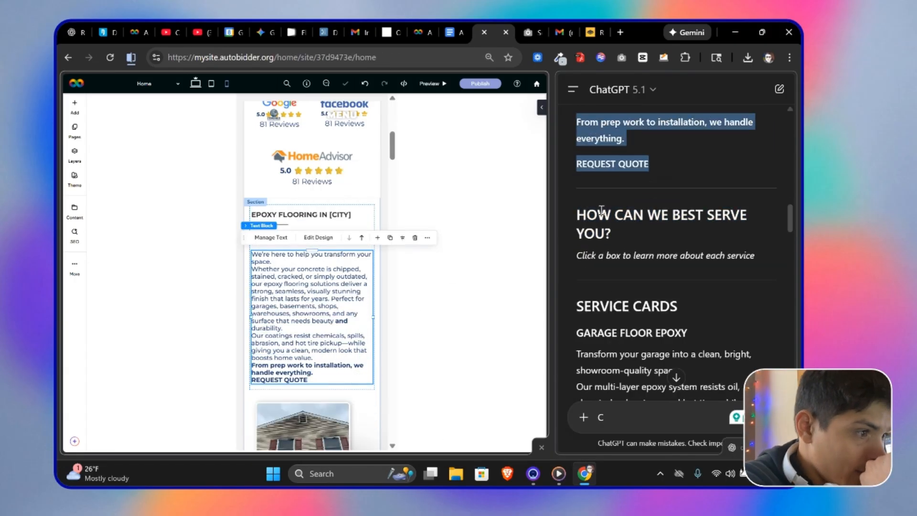
scroll(329, 267, "down", 8)
left_click_drag(577, 211, 621, 232)
scroll(656, 270, "down", 4)
left_click_drag(577, 157, 687, 158)
triple_click(322, 352)
key("ctrl+v")
Step: Retitle the second service card as "BASEMENT EPOXY FLOORS"
left_click_drag(576, 319, 705, 318)
scroll(317, 311, "down", 5)
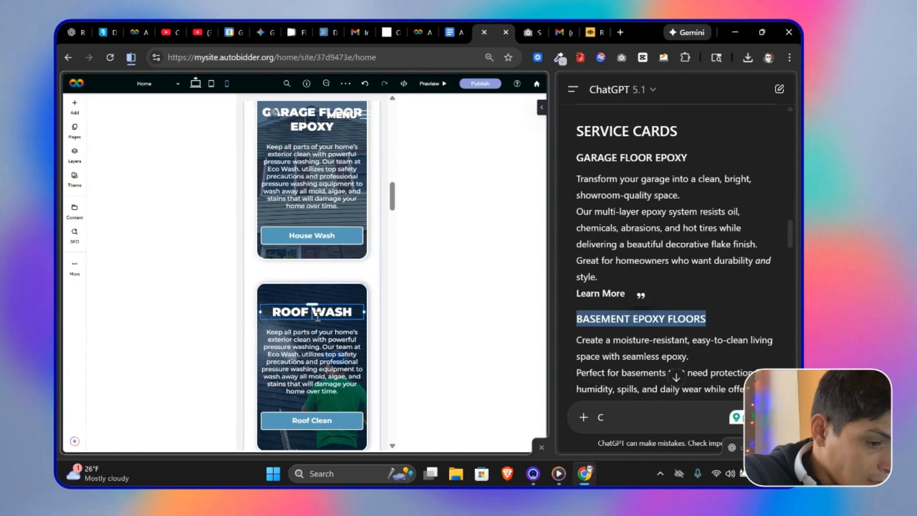
double_click(309, 313)
key("ctrl+v")
key("Delete")
key("Delete")
key("Delete")
key("Delete")
left_click(504, 311)
double_click(301, 311)
key("Delete")
key("Delete")
key("Delete")
key("Delete")
key("Delete")
Step: Retitle the third service card as "COMMERCIAL & INDUSTRIAL EPOXY"
scroll(668, 272, "down", 4)
left_click_drag(576, 272, 751, 272)
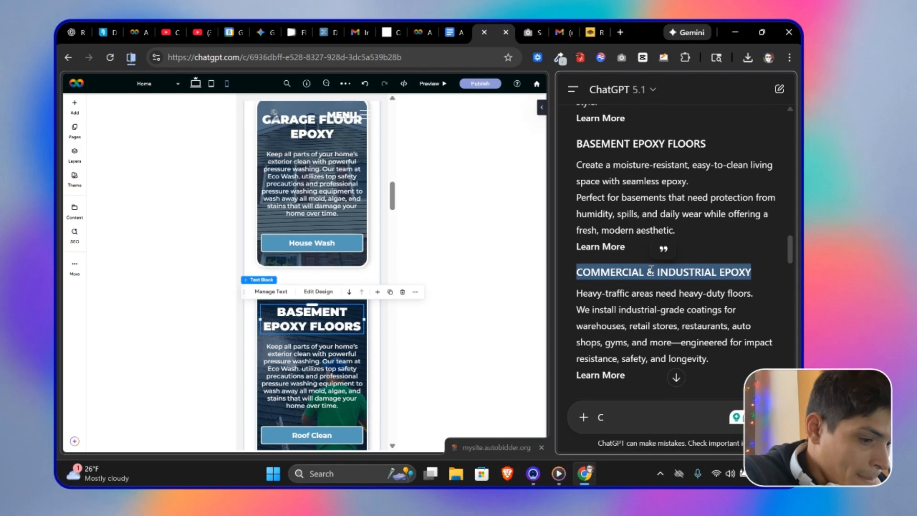
scroll(309, 334, "down", 4)
double_click(308, 337)
key("ctrl+v")
left_click(504, 309)
Step: Replace the garage floor card's description with the ChatGPT garage epoxy text
scroll(680, 281, "up", 4)
left_click_drag(597, 277, 577, 181)
scroll(310, 296, "up", 6)
double_click(310, 296)
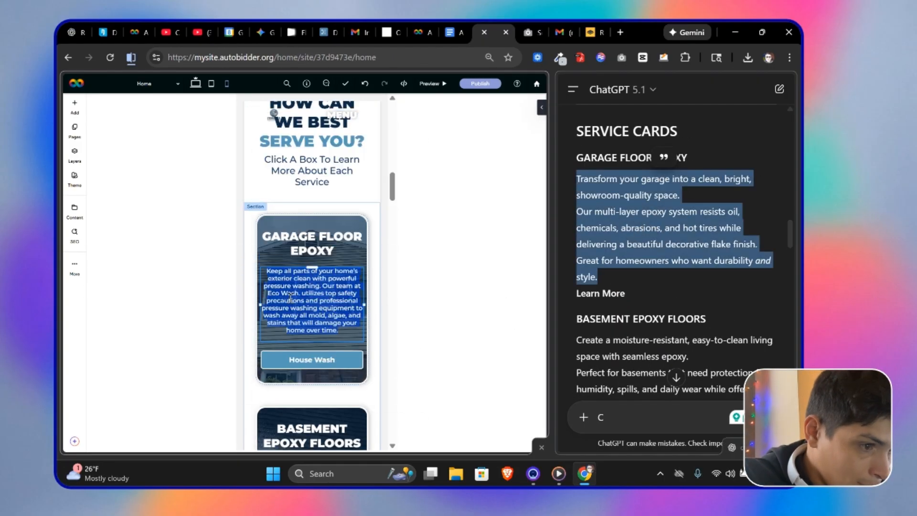
key("ctrl+v")
Step: Change the garage floor card's button text to "Learn More"
left_click(383, 254)
left_click(390, 277)
left_click(311, 355)
left_click(284, 334)
triple_click(450, 220)
type("Learn More")
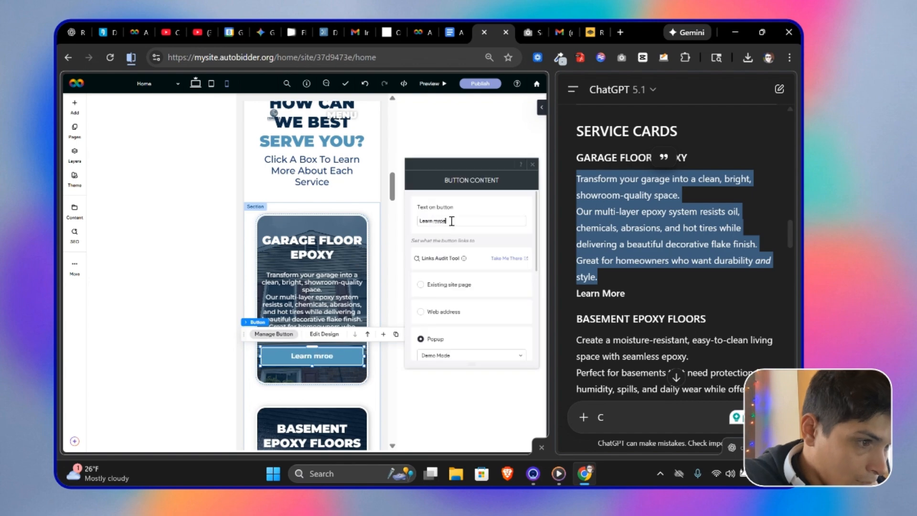
left_click(388, 395)
Step: Change the basement and commercial cards' button texts to "Learn More"
left_click(312, 319)
left_click(283, 296)
triple_click(441, 219)
type("Learn More")
left_click(308, 226)
left_click(292, 205)
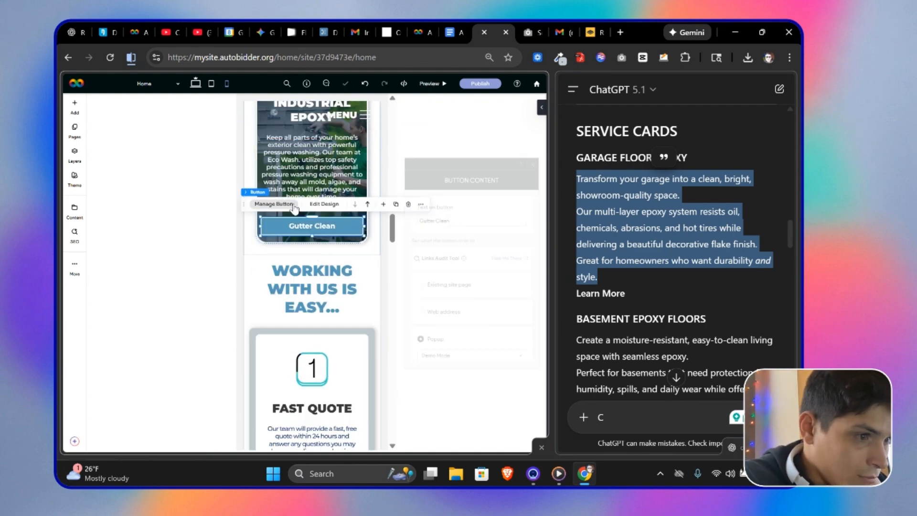
triple_click(442, 220)
type("Learn More")
left_click(427, 29)
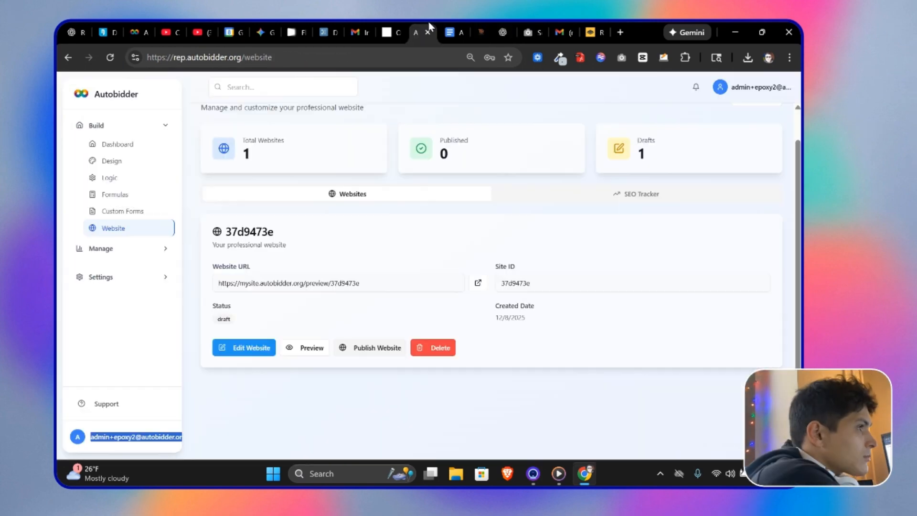
left_click(427, 32)
left_click(511, 29)
scroll(387, 368, "down", 10)
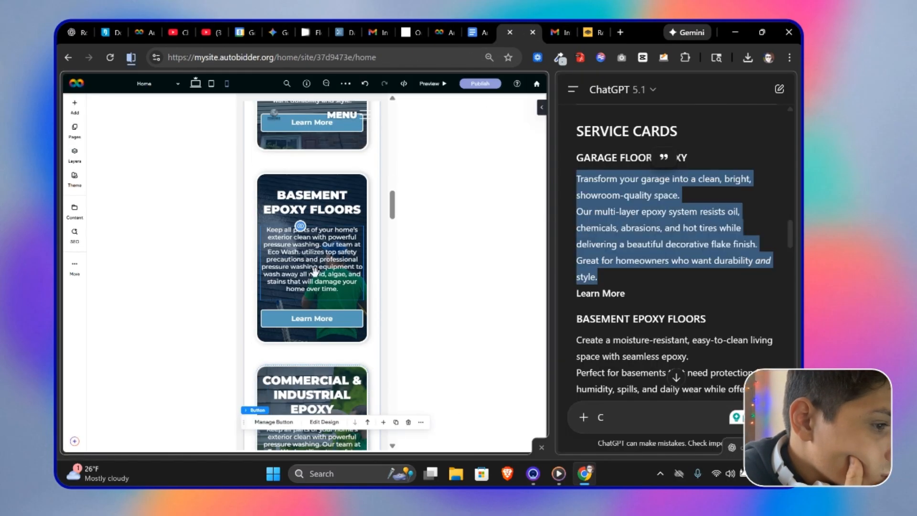
Step: Paste the ChatGPT descriptions into the basement and commercial service cards
scroll(387, 369, "up", 3)
scroll(671, 233, "down", 14)
left_click_drag(699, 214, 577, 181)
key("ctrl+c")
left_click(300, 219)
key("ctrl+a")
key("ctrl+v")
left_click_drag(696, 294, 577, 261)
key("ctrl+c")
key("ctrl+v")
Step: Retitle the second process step as "PROFESSIONAL INSTALLATION"
left_click_drag(598, 240, 745, 239)
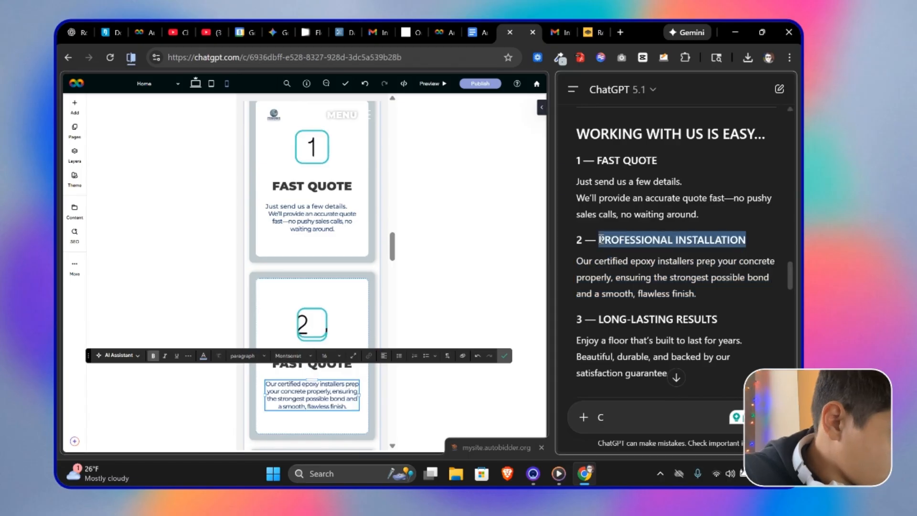
double_click(312, 363)
key("ctrl+v")
Step: Replace the third process step's description and title with the ChatGPT "LONG-LASTING RESULTS" copy
scroll(668, 286, "down", 1)
left_click_drag(576, 282, 669, 314)
scroll(307, 373, "down", 4)
double_click(311, 346)
key("ctrl+v")
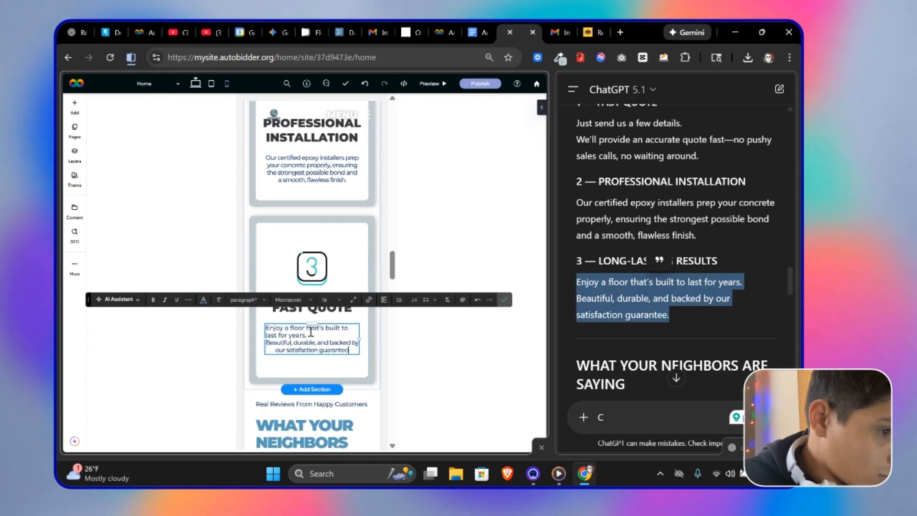
key("ctrl+a")
left_click(389, 300)
left_click(389, 330)
left_click_drag(598, 260, 717, 261)
double_click(339, 308)
key("ctrl+v")
Step: Rename the first review card's title to "EPOXY MIAMI"
scroll(338, 308, "down", 5)
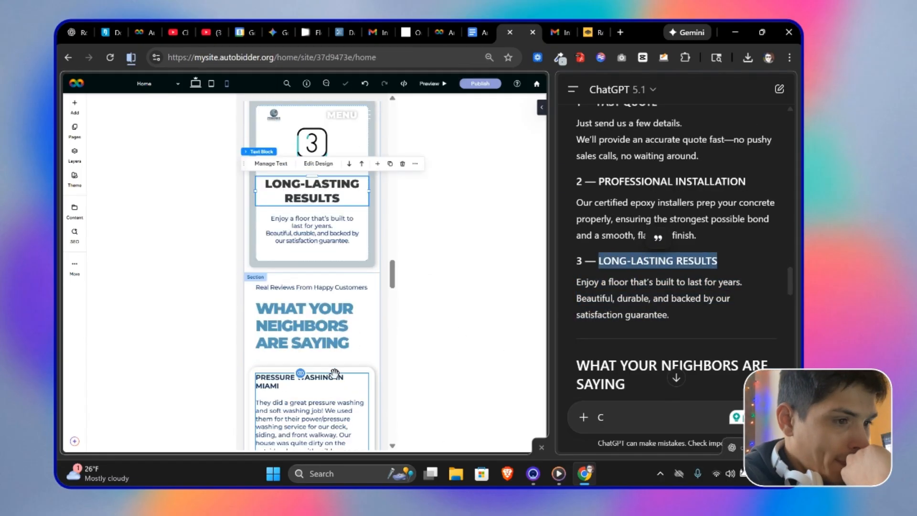
scroll(668, 238, "down", 5)
left_click_drag(623, 177, 753, 177)
double_click(286, 267)
left_click_drag(256, 260, 344, 261)
type("EPOXY")
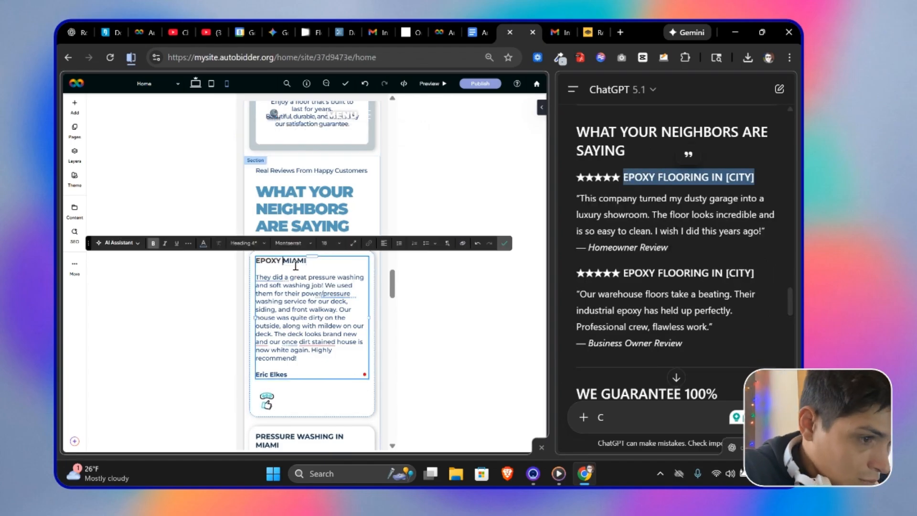
Step: Switch the editor back to desktop view and scroll to the guarantee section
scroll(444, 262, "down", 5)
left_click(195, 83)
scroll(668, 267, "down", 2)
scroll(544, 307, "up", 1)
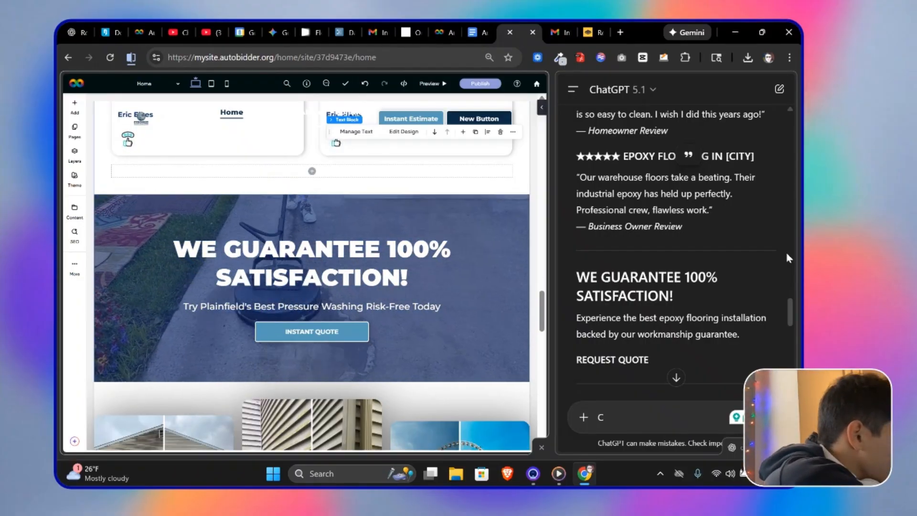
left_click(430, 30)
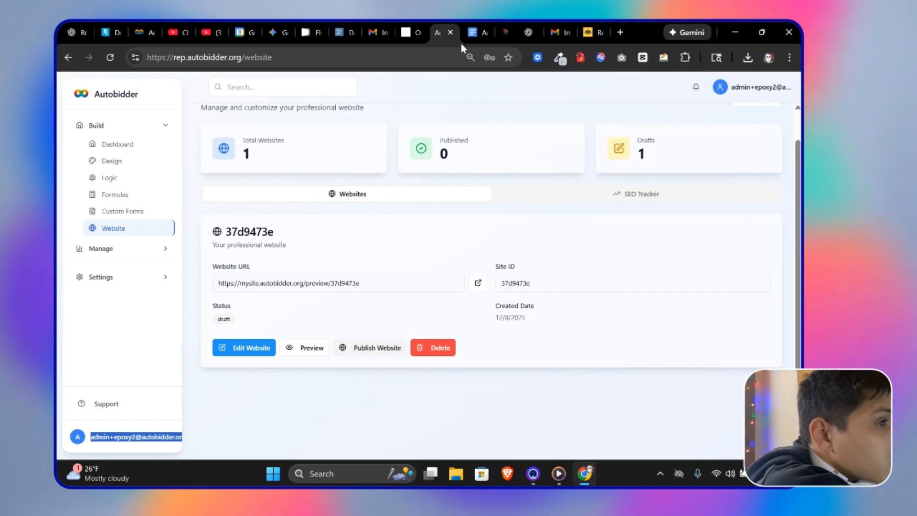
left_click(593, 33)
left_click(560, 59)
Step: Replace the guarantee section's background image with an epoxy flooring photo
left_click(478, 169)
double_click(458, 237)
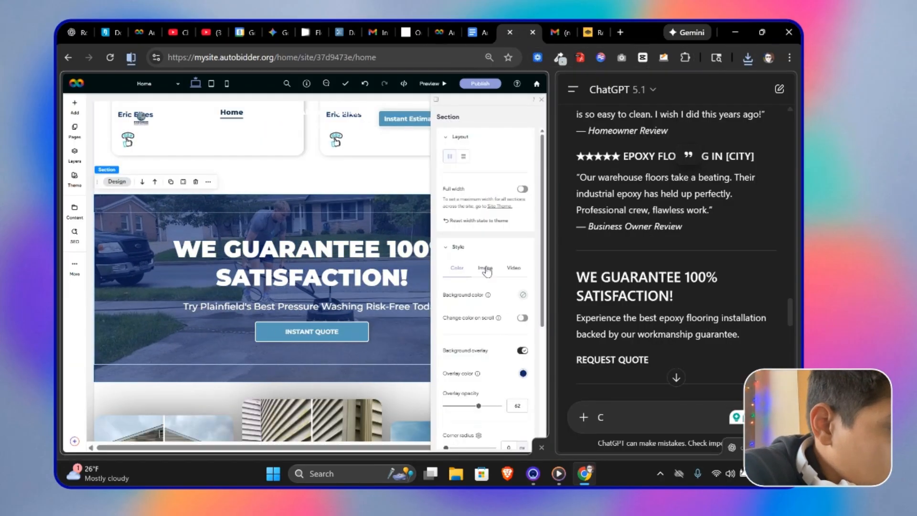
left_click(485, 270)
left_click(485, 314)
left_click(317, 323)
left_click(180, 136)
left_click(452, 304)
left_click(401, 324)
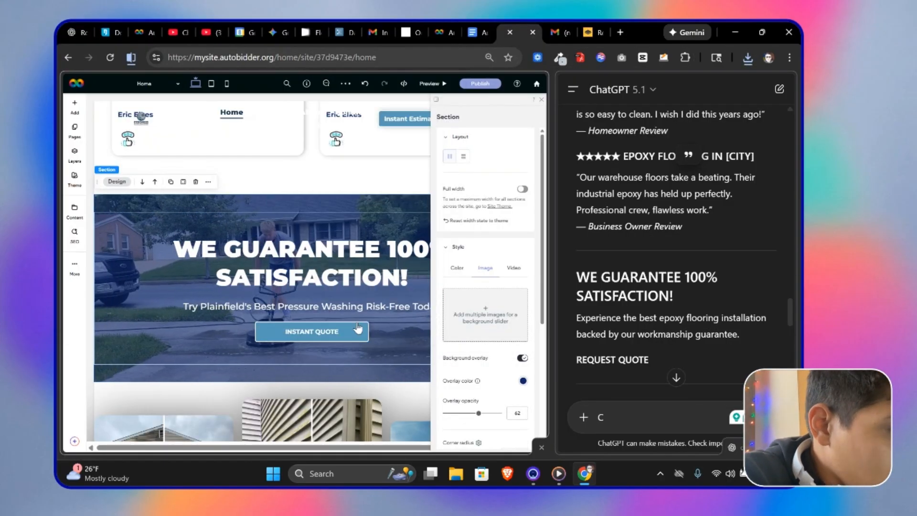
left_click(486, 314)
left_click(338, 201)
left_click(402, 324)
left_click(540, 99)
Step: Inspect the intro section's empty column and its spacing settings
scroll(364, 271, "up", 8)
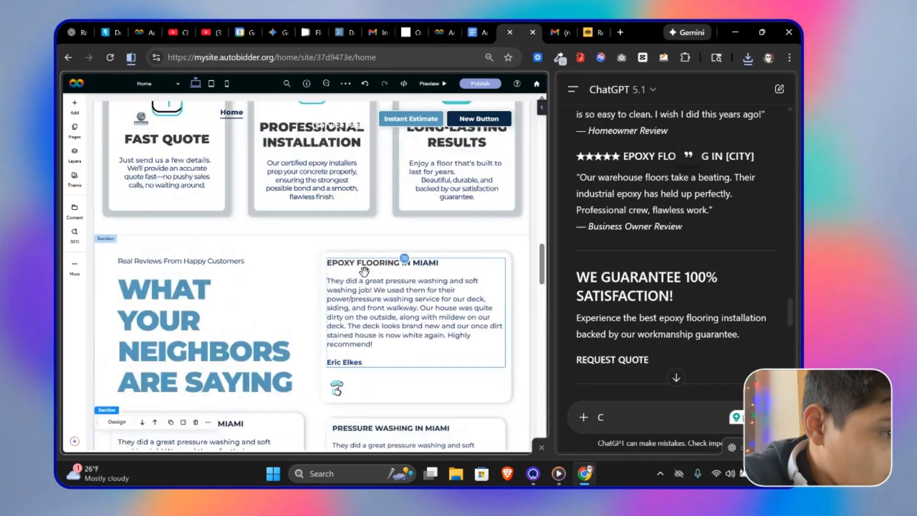
scroll(364, 271, "up", 10)
scroll(391, 308, "down", 6)
right_click(233, 231)
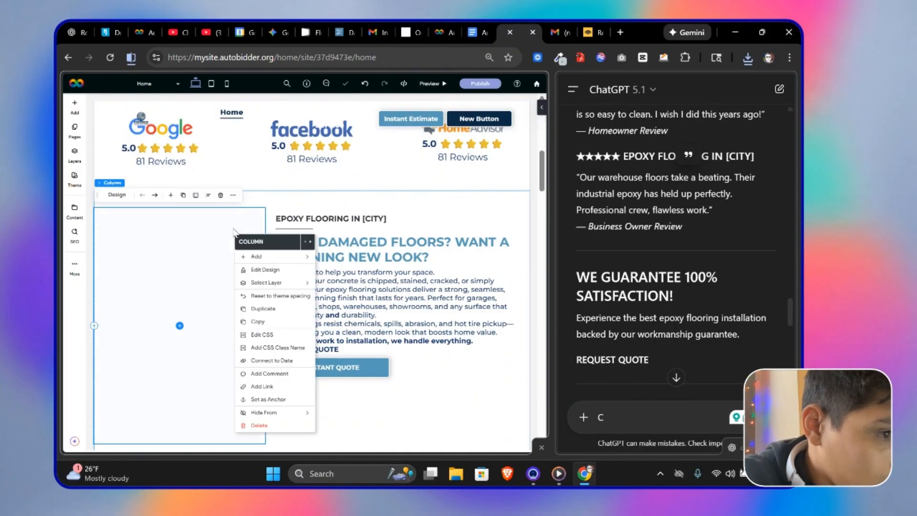
left_click(310, 242)
left_click(112, 186)
left_click(117, 178)
scroll(487, 311, "down", 5)
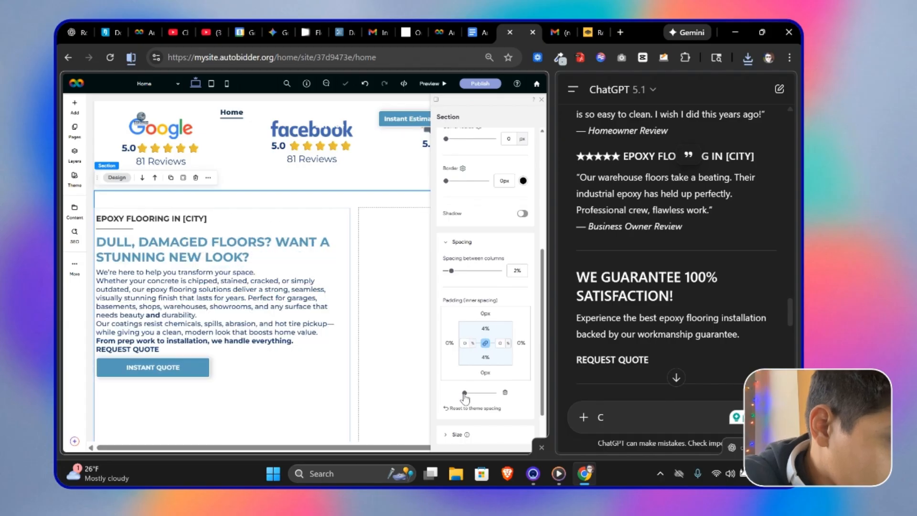
left_click_drag(464, 393, 467, 393)
left_click(540, 99)
Step: Retitle the intro section's heading as "GET INSTANT PRICING FOR YOUR PROJECT:"
left_click(271, 257)
key("ctrl+a")
type("GET INSTANT PRICING FOR YOUR PROJEC")
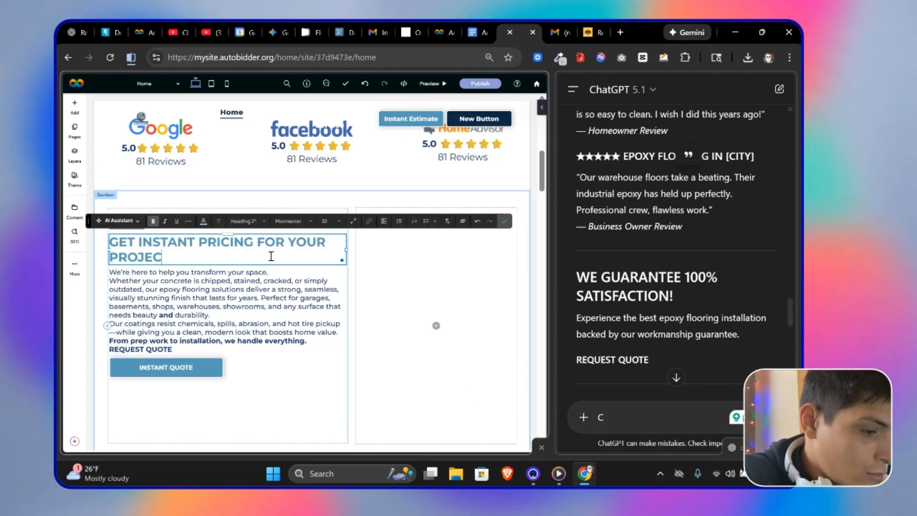
left_click(503, 221)
Step: Replace the Basement Epoxy Floors service card's background image
scroll(358, 311, "down", 12)
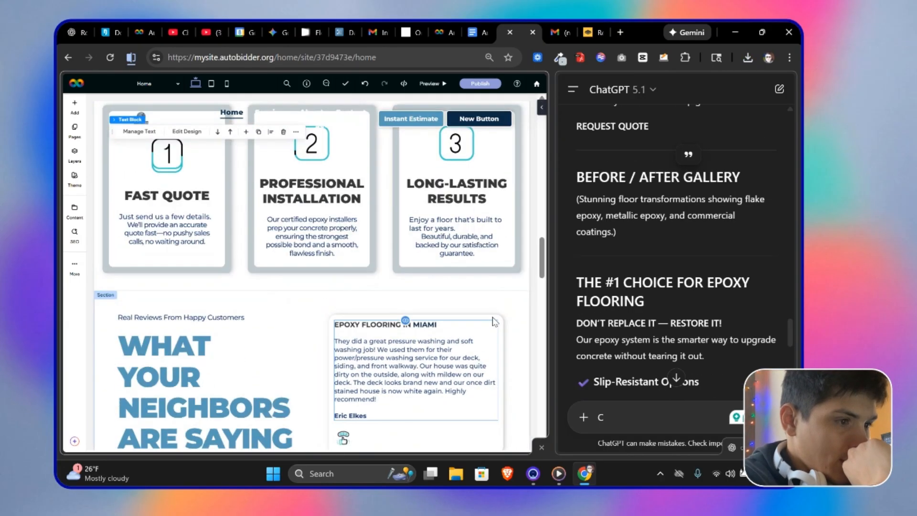
scroll(357, 334, "down", 10)
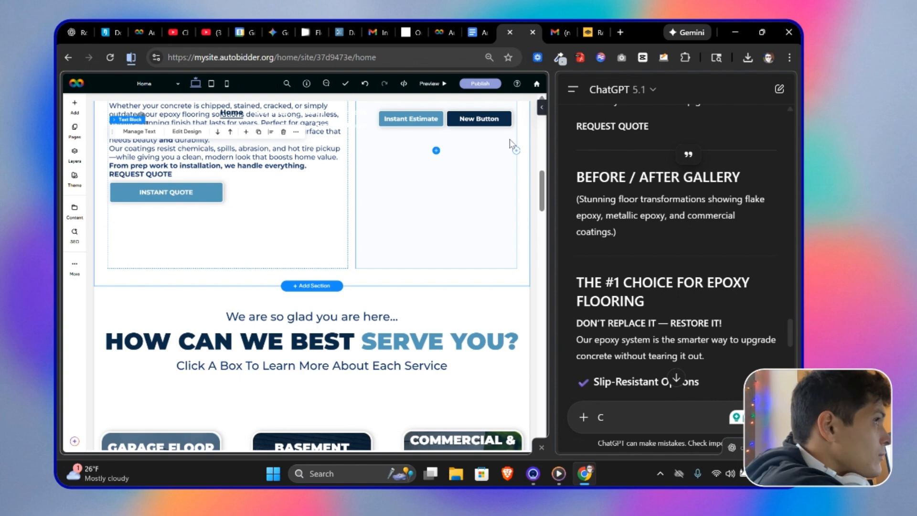
scroll(512, 144, "down", 6)
left_click(260, 146)
left_click(274, 131)
left_click(459, 291)
scroll(482, 290, "down", 1)
left_click(454, 366)
left_click(392, 311)
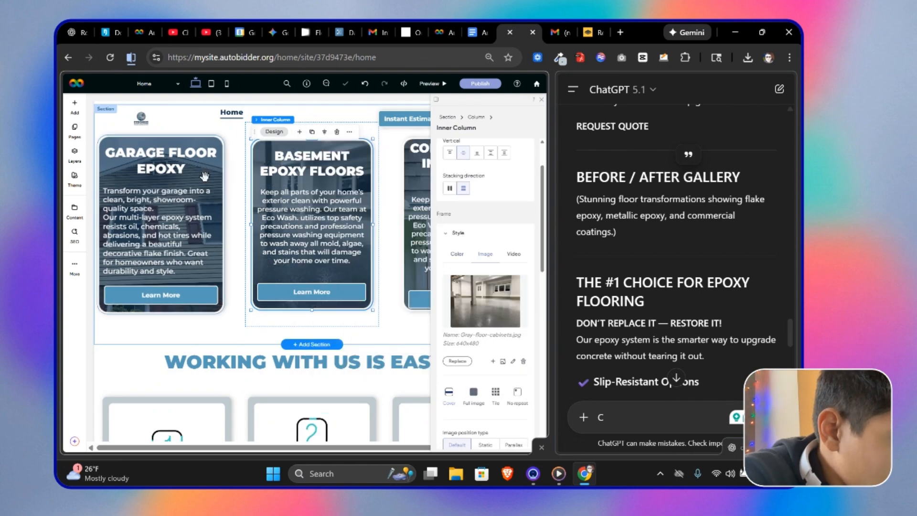
Step: Replace the Commercial & Industrial Epoxy service card's background image
left_click(203, 177)
left_click(123, 131)
left_click(458, 367)
left_click(404, 313)
left_click(416, 188)
left_click(342, 132)
left_click(458, 313)
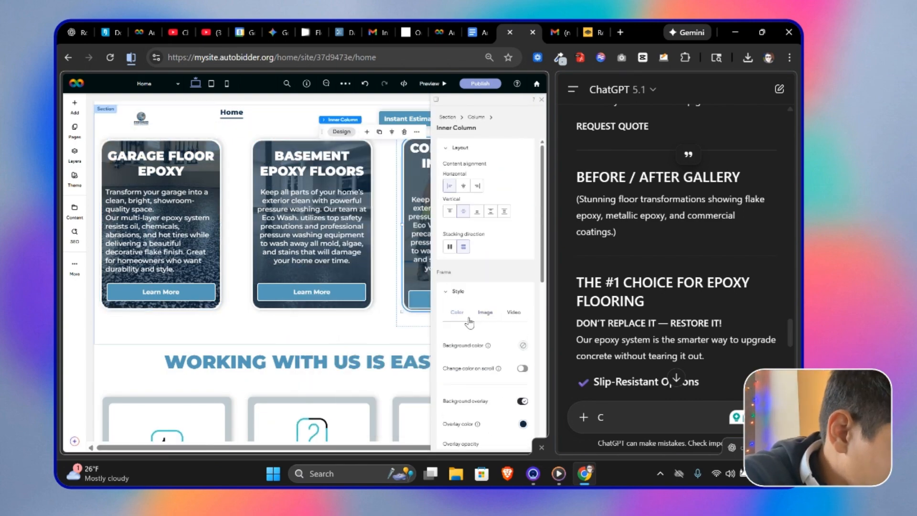
left_click(485, 313)
left_click(457, 427)
left_click(540, 99)
Step: Replace the "READY TO RESTORE YOUR HOME?" banner's background image
scroll(465, 247, "down", 15)
scroll(470, 263, "up", 2)
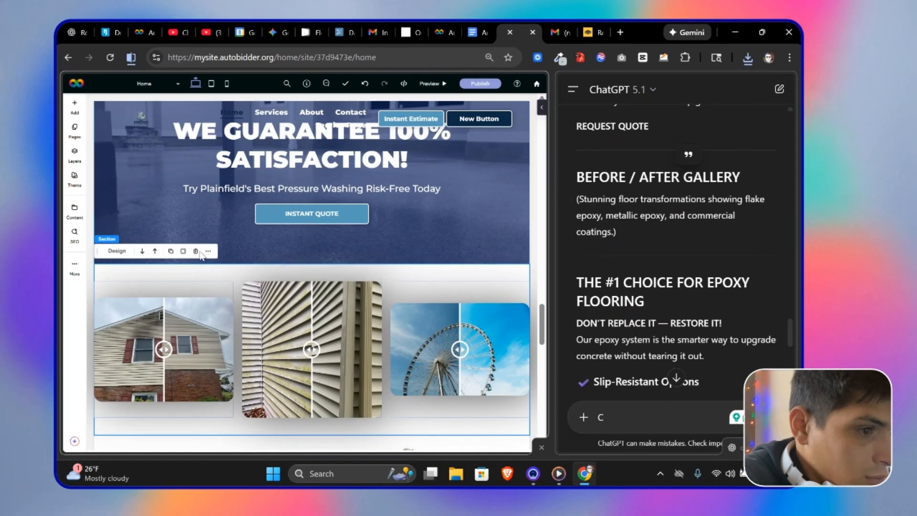
scroll(372, 308, "down", 10)
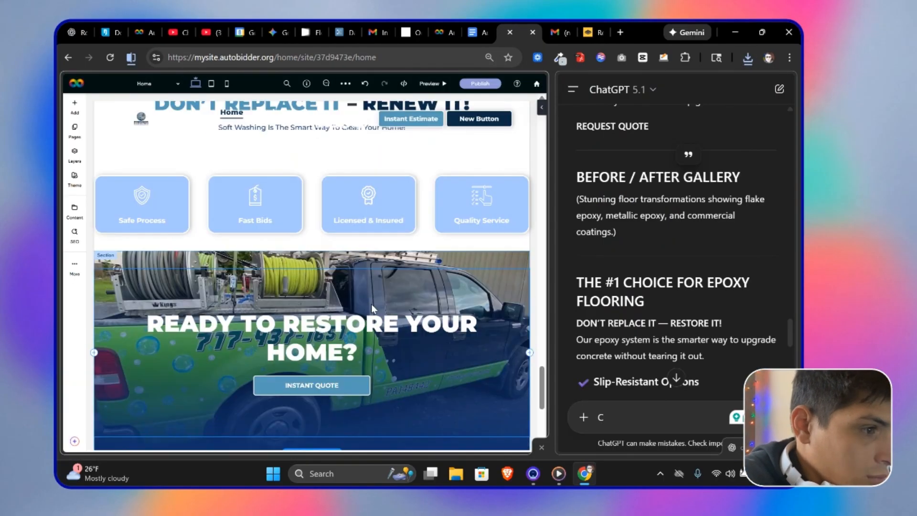
scroll(372, 308, "down", 1)
left_click(372, 308)
left_click(117, 179)
left_click(458, 391)
left_click(343, 265)
double_click(227, 131)
scroll(482, 306, "down", 5)
scroll(320, 305, "down", 1)
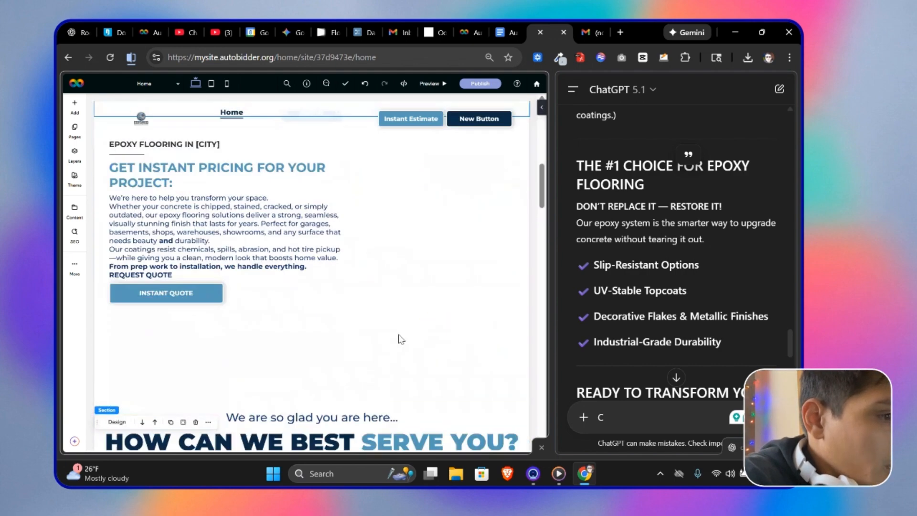
scroll(400, 339, "down", 4)
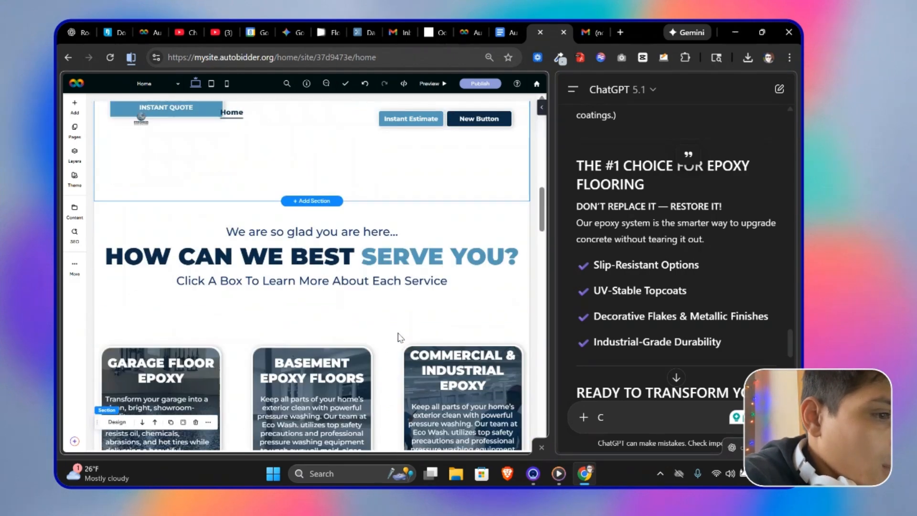
scroll(399, 329, "up", 14)
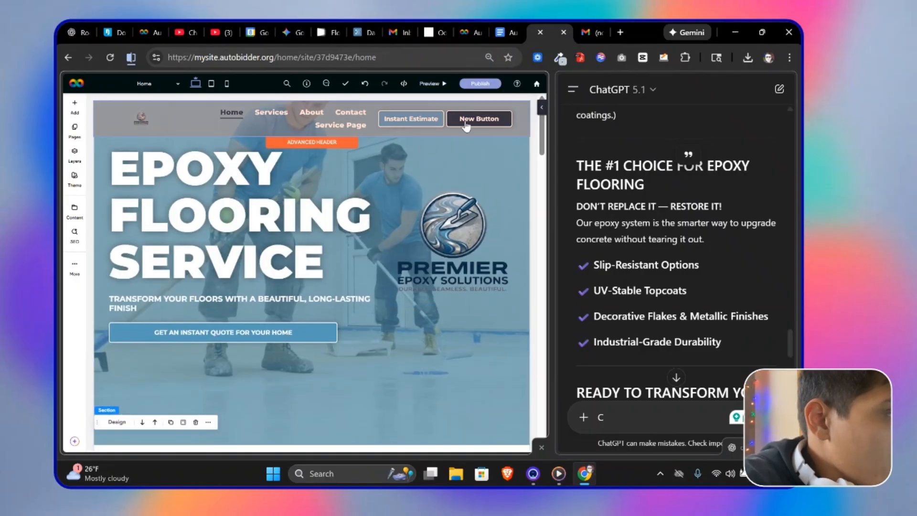
Step: Copy the styled calculator embed code from the dashboard and paste it into the intro section's empty column
left_click(457, 36)
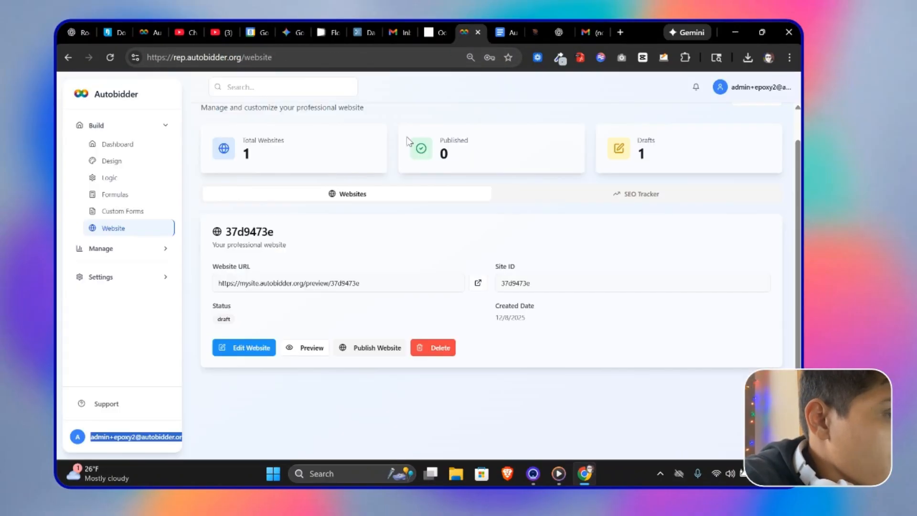
left_click(159, 211)
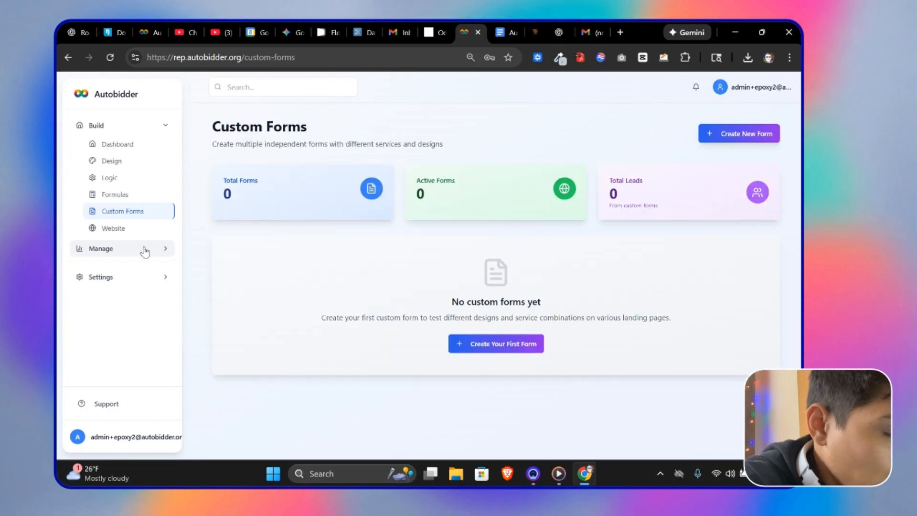
left_click(143, 248)
left_click(122, 263)
left_click(537, 32)
double_click(396, 247)
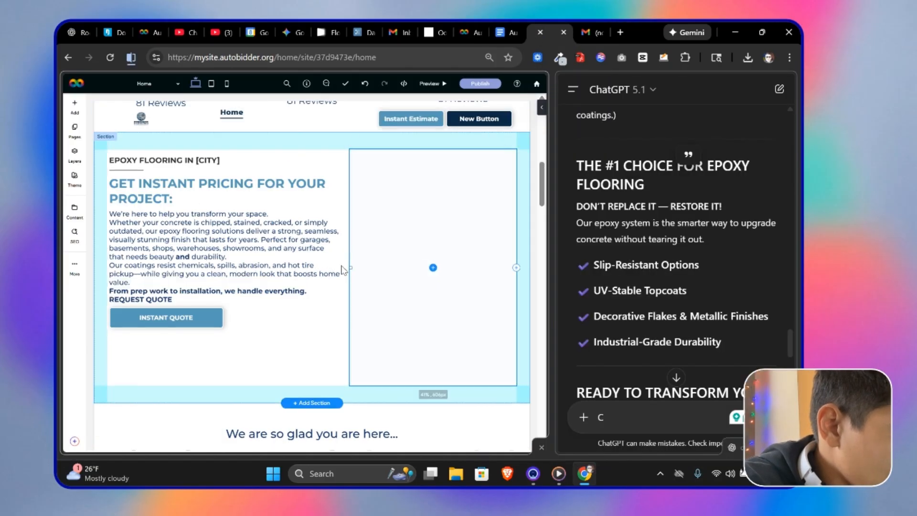
key("ctrl+v")
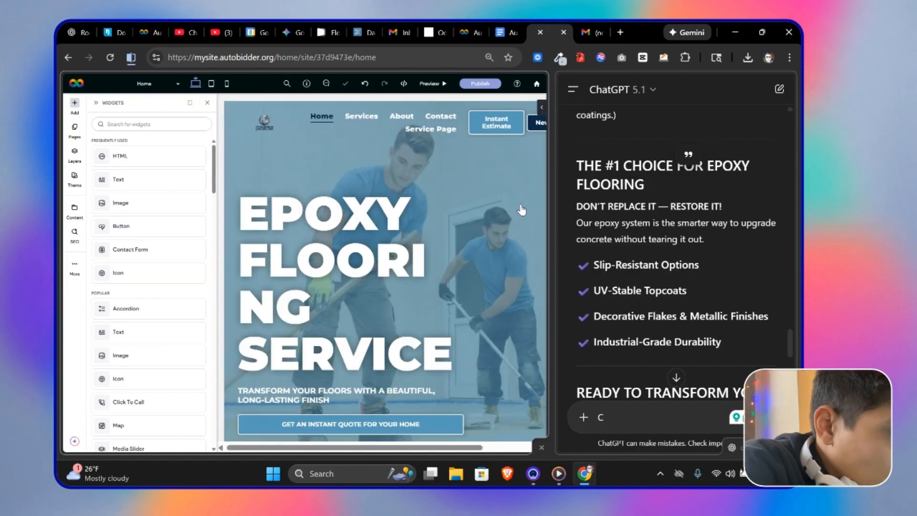
left_click(129, 59)
left_click(165, 137)
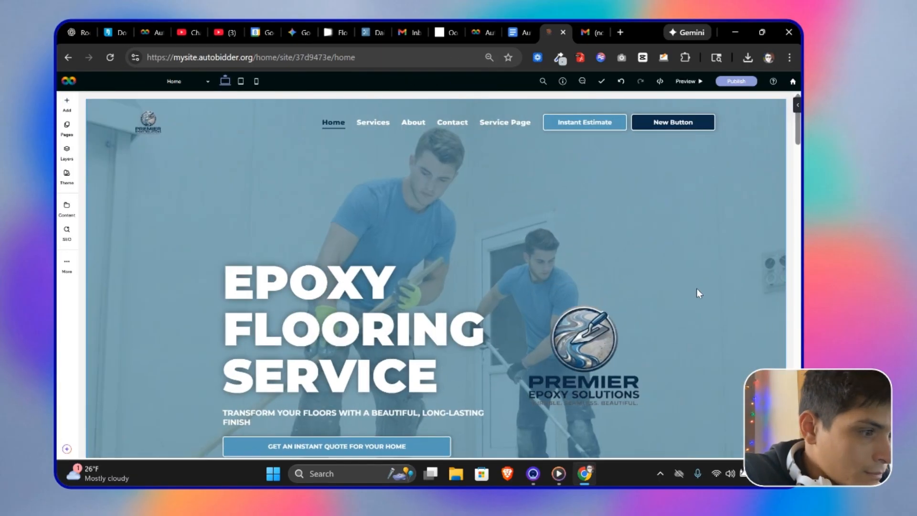
Step: Enlarge the embedded calculator widget slightly by resizing its frame
scroll(553, 268, "down", 10)
scroll(593, 359, "down", 2)
left_click_drag(592, 359, 593, 317)
scroll(718, 350, "up", 1)
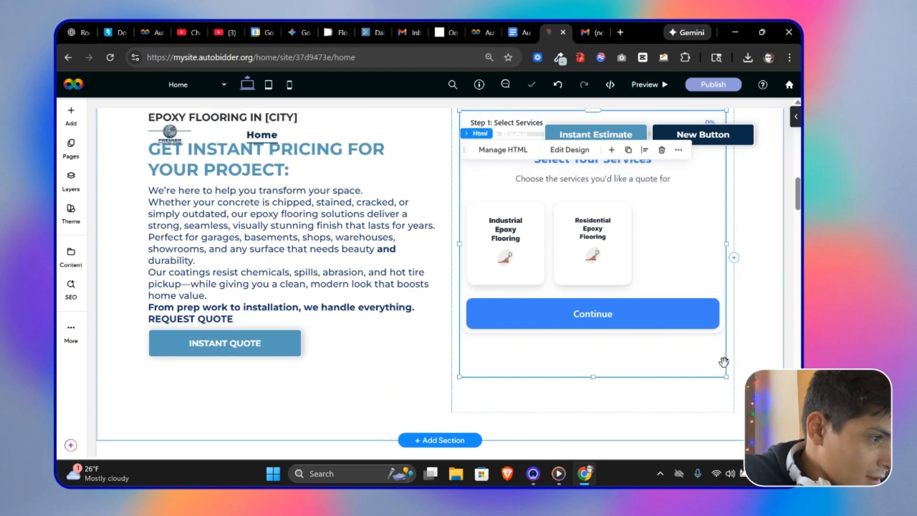
left_click_drag(724, 376, 733, 388)
Step: Review the embedded calculator section and the page header
scroll(715, 359, "up", 3)
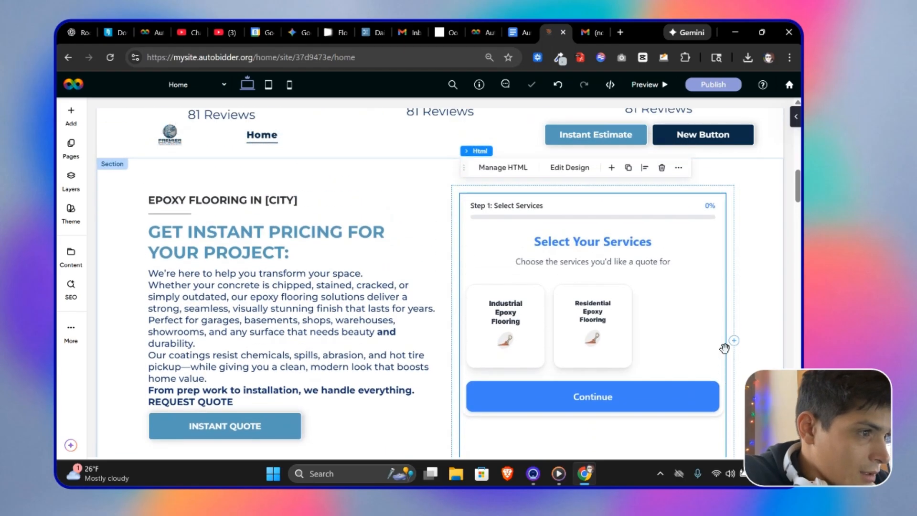
scroll(722, 339, "down", 1)
scroll(697, 268, "up", 14)
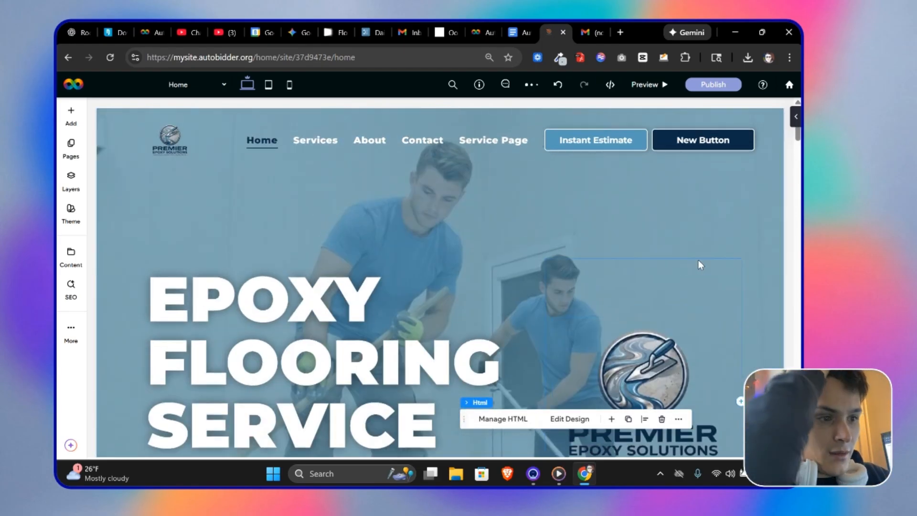
scroll(693, 250, "down", 18)
scroll(687, 236, "down", 12)
scroll(659, 231, "up", 20)
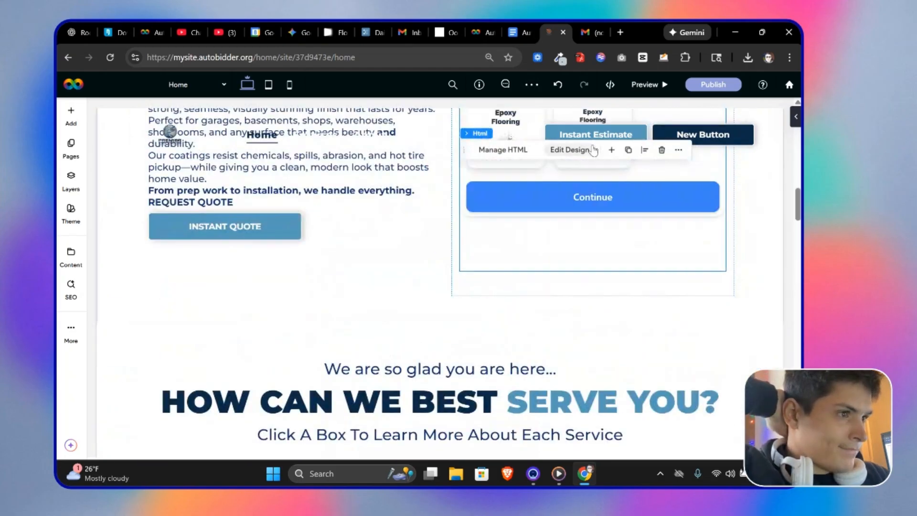
scroll(574, 123, "down", 1)
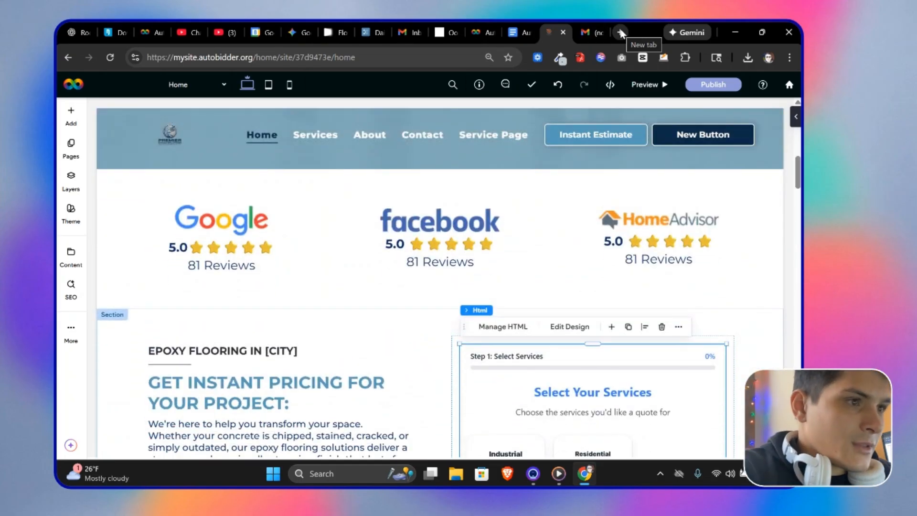
Step: Open ChatGPT in a new tab and reopen the "Epoxy flooring copy" chat
left_click(620, 33)
type("chat.openai.com")
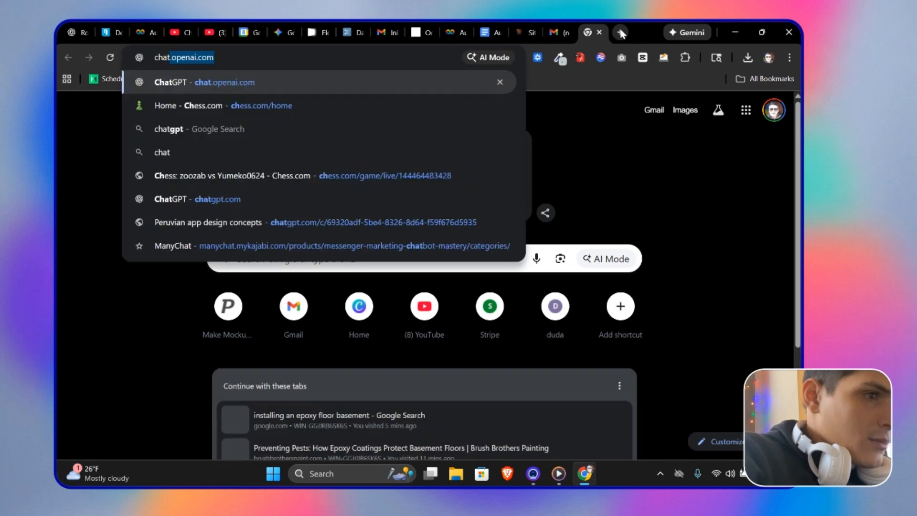
key("Return")
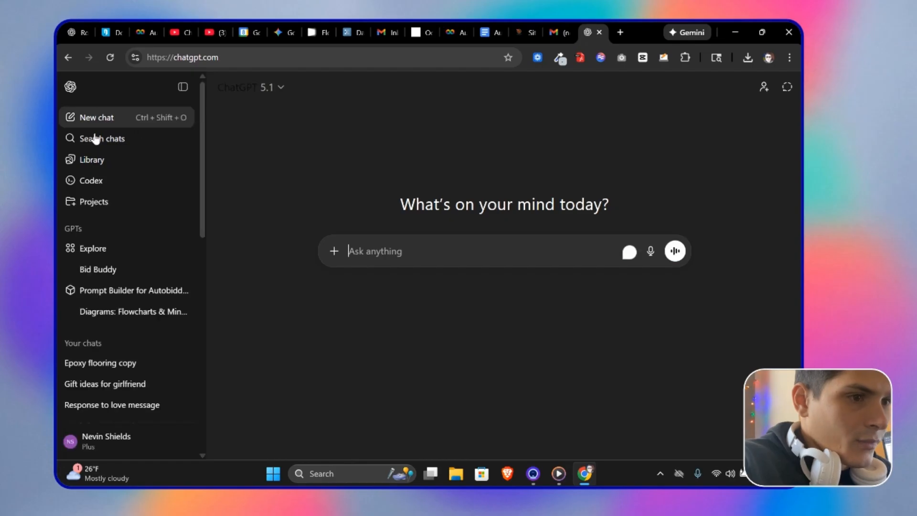
left_click(111, 363)
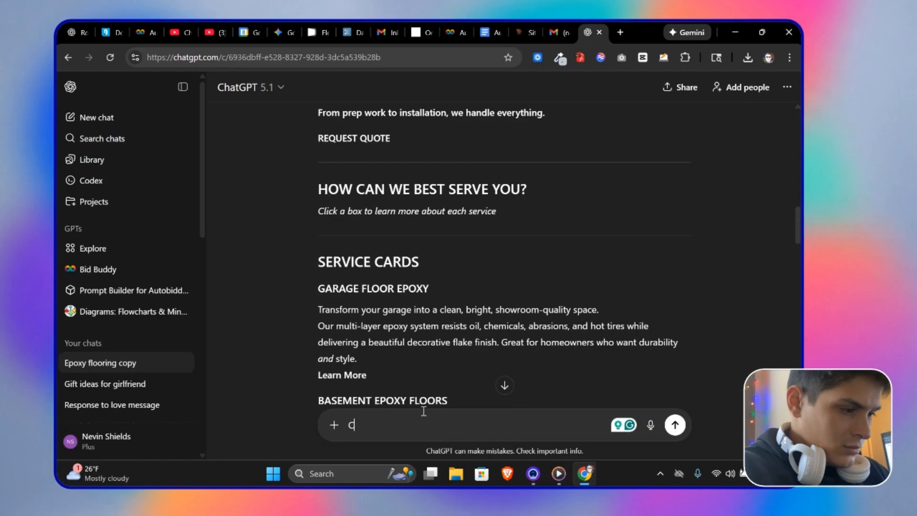
scroll(448, 331, "down", 10)
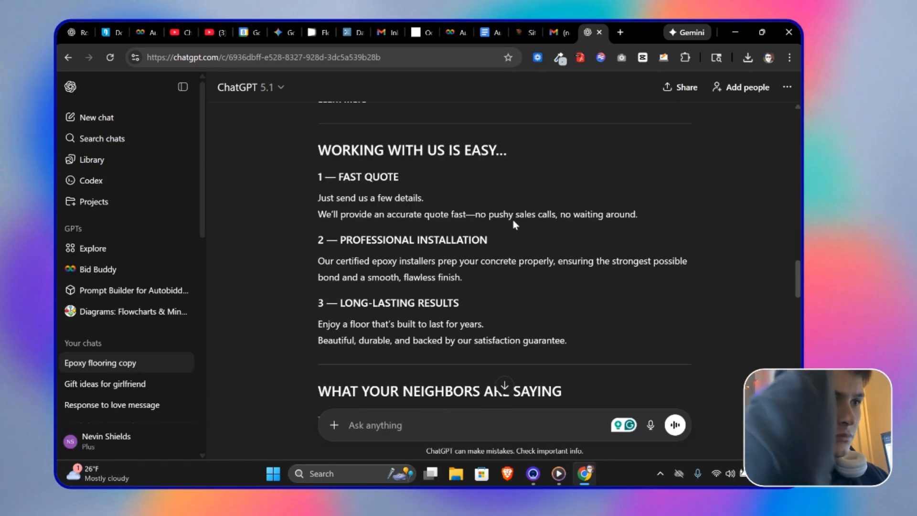
Step: Open the site theme's primary color picker in the editor
left_click(524, 24)
scroll(573, 200, "up", 5)
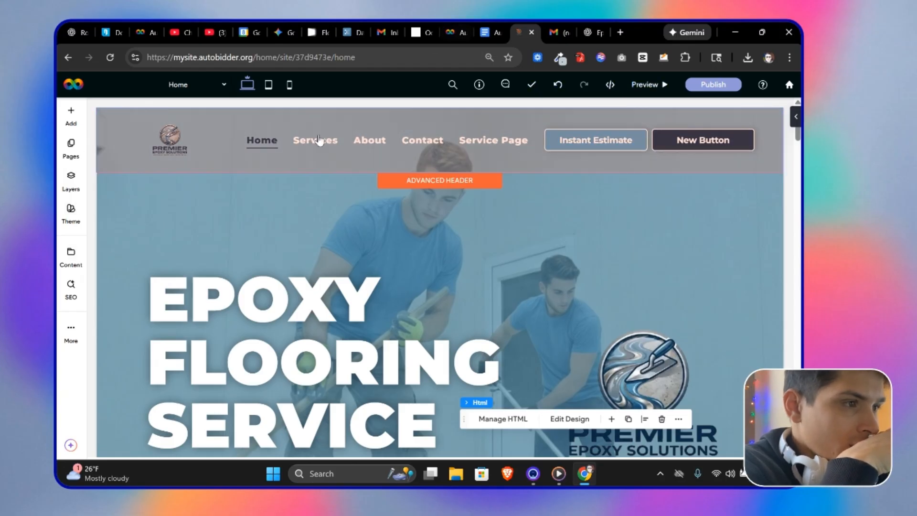
left_click(72, 215)
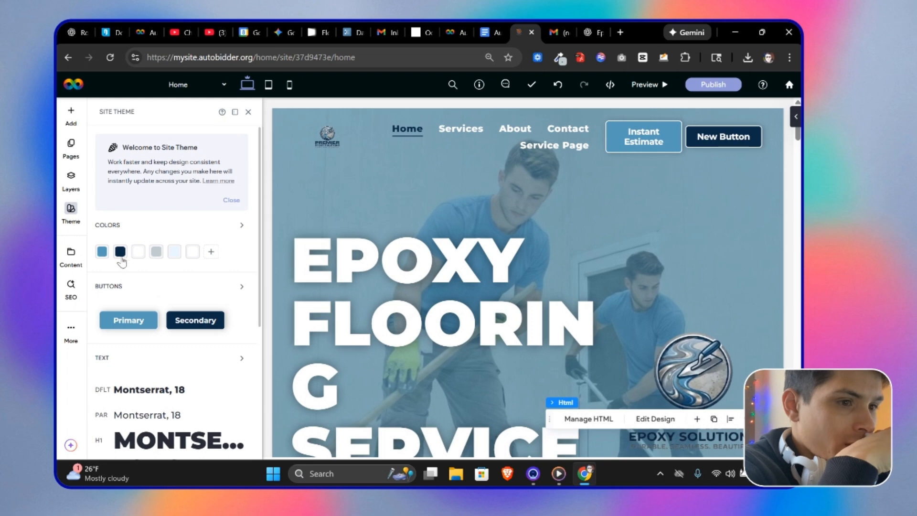
left_click(104, 255)
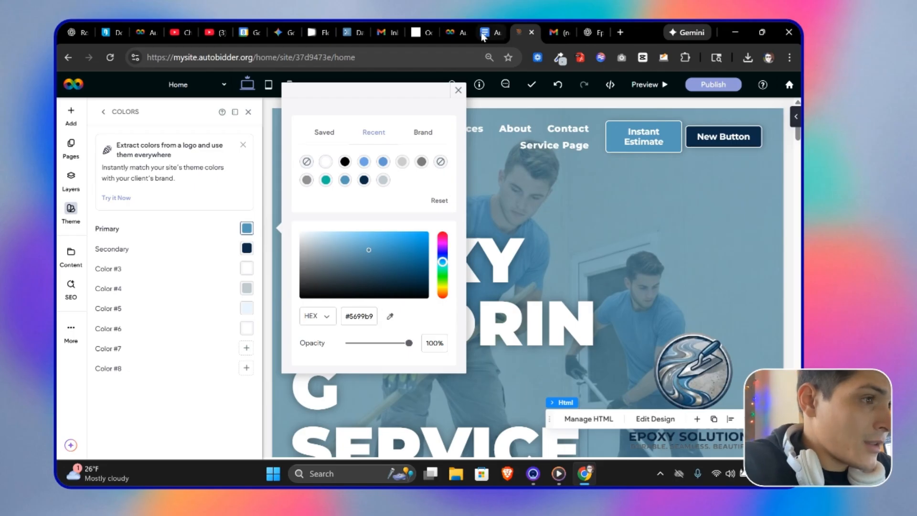
Step: Open the calculator's Design dashboard and compare it with the site's theme colors in the editor
left_click(454, 32)
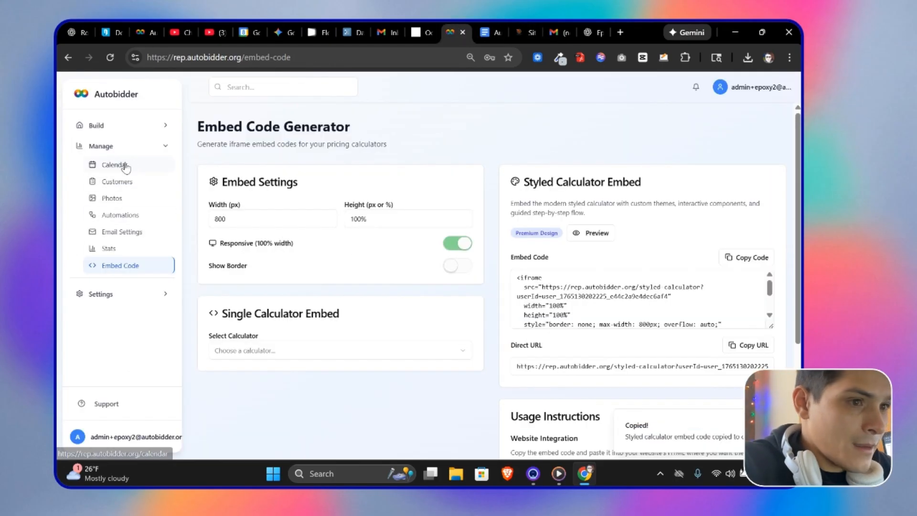
left_click(121, 125)
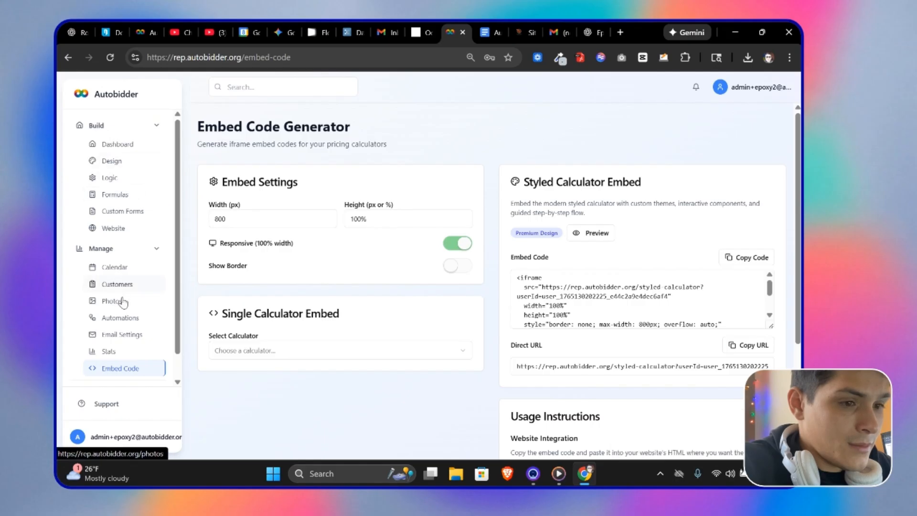
left_click(128, 165)
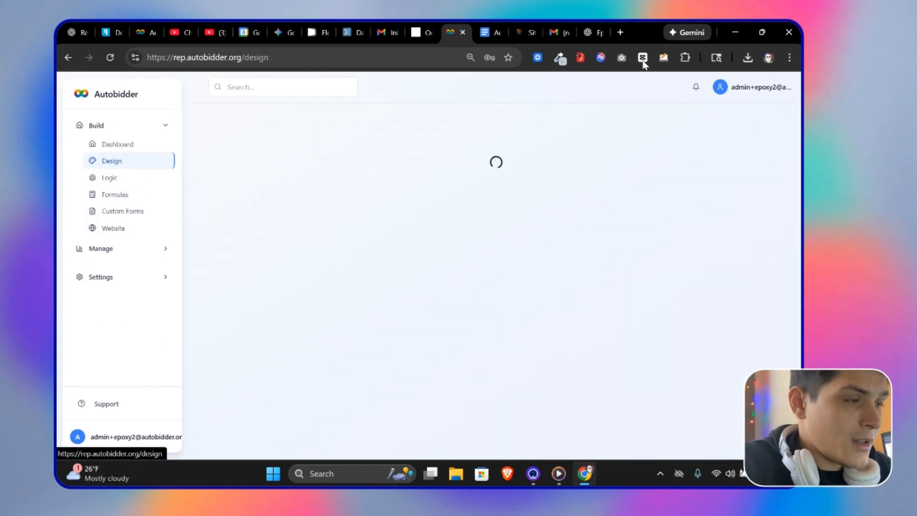
left_click(519, 24)
scroll(668, 304, "down", 10)
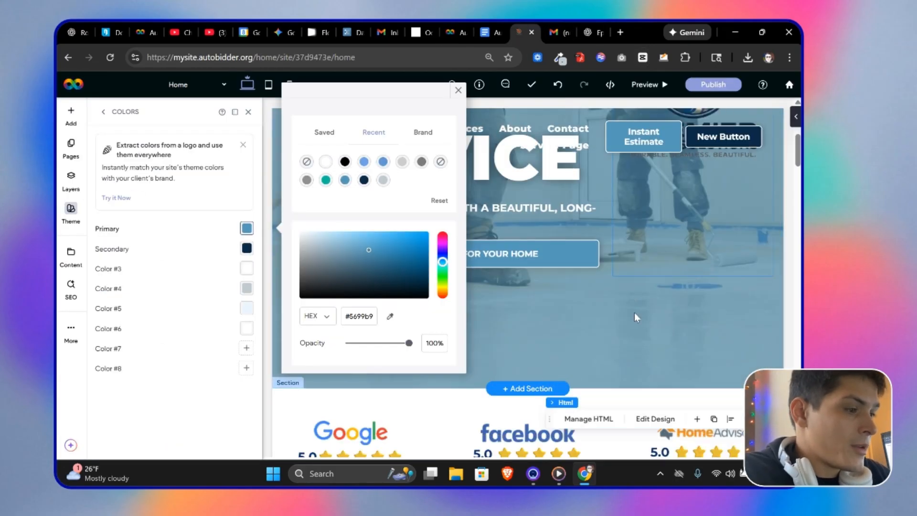
scroll(616, 308, "up", 2)
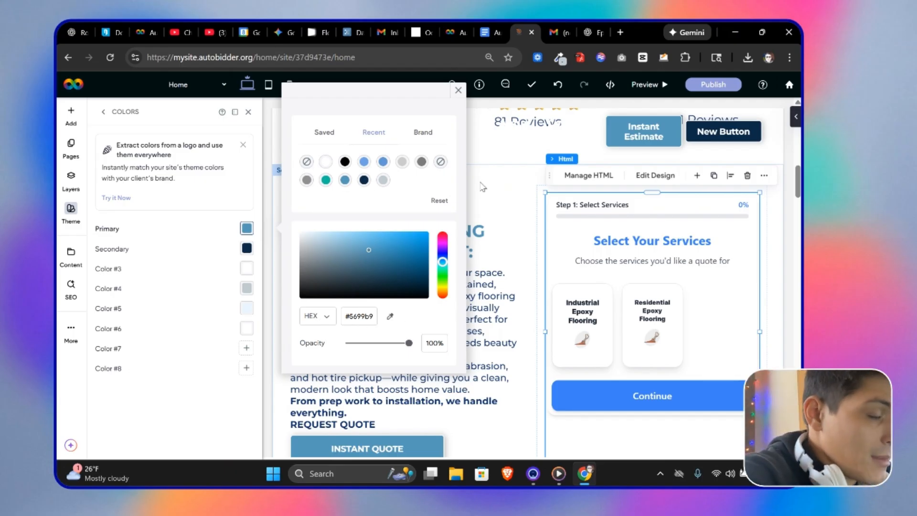
Step: Generate custom CSS with the AI CSS Generator using the prompt "make the primary colors: #5699b9, and #0b2a46"
left_click(450, 30)
scroll(313, 346, "down", 10)
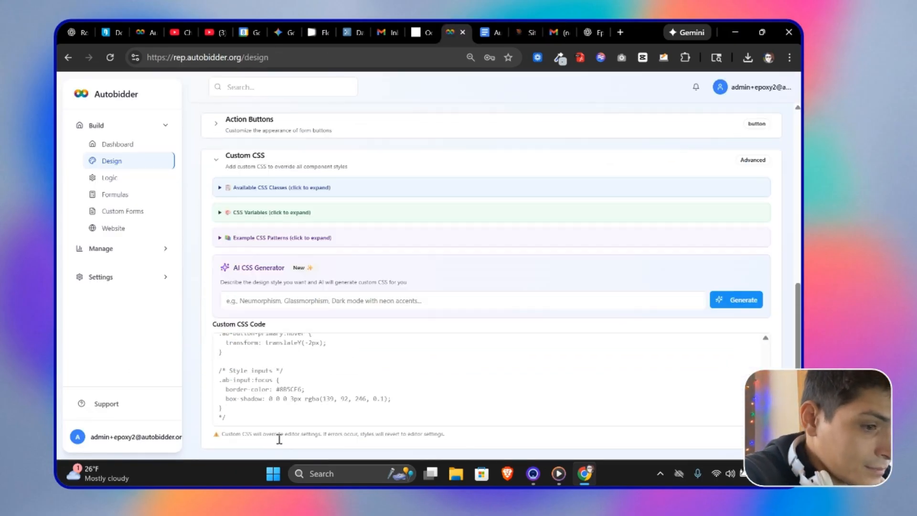
left_click(322, 297)
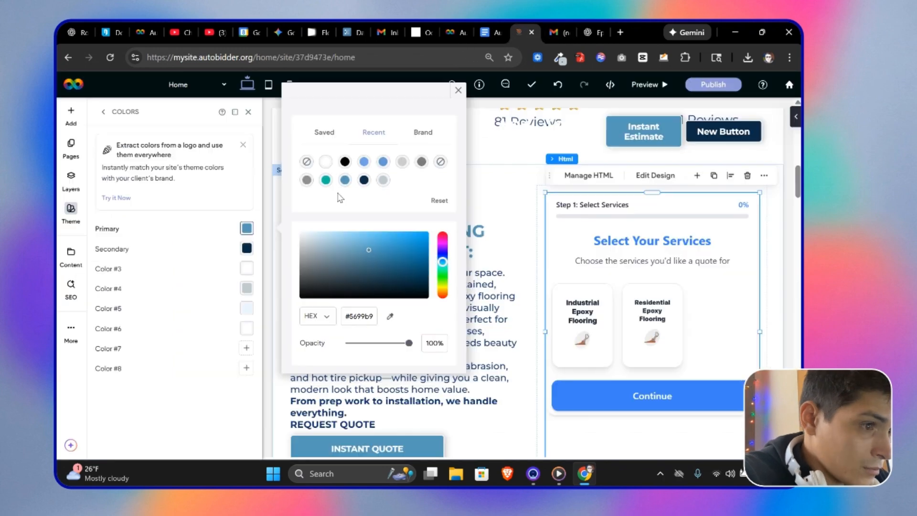
double_click(341, 336)
type(", and #0b2a46")
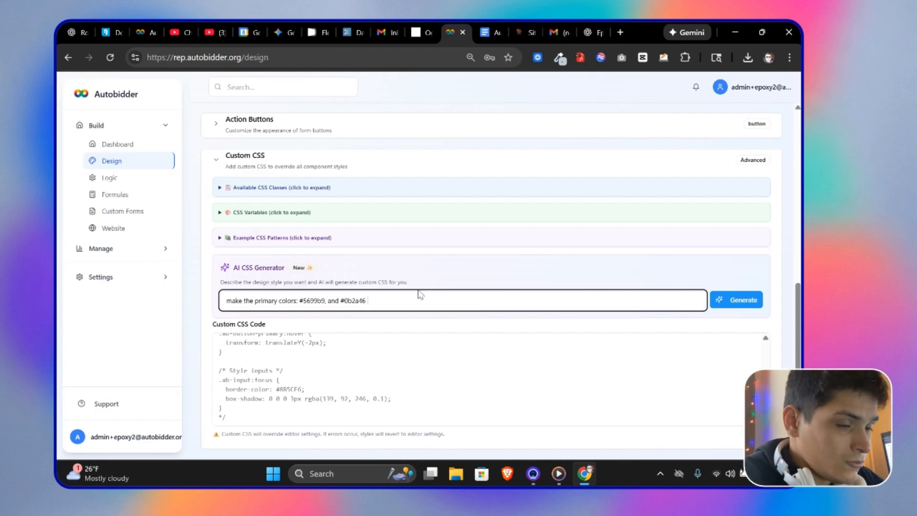
left_click(720, 300)
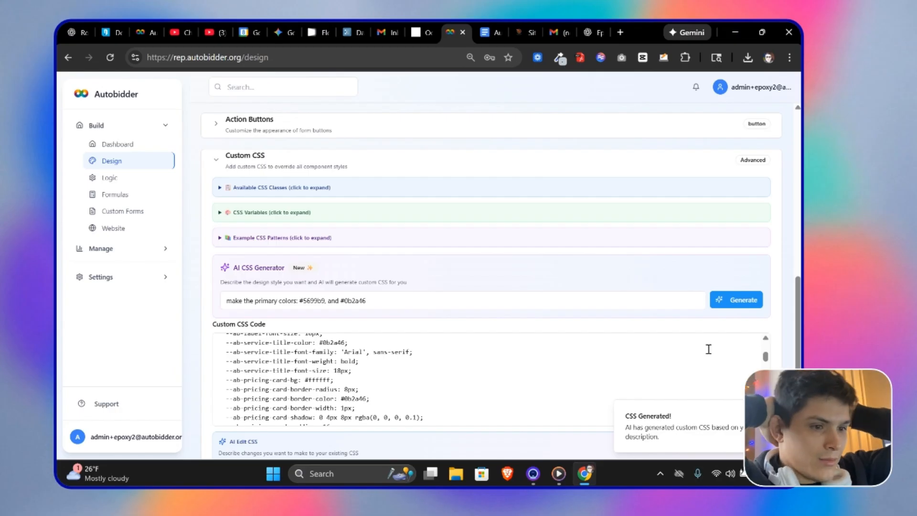
Step: Test the restyled calculator on the Call Screen by toggling the Industrial and Residential Epoxy Flooring cards
scroll(473, 327, "down", 2)
scroll(600, 266, "up", 10)
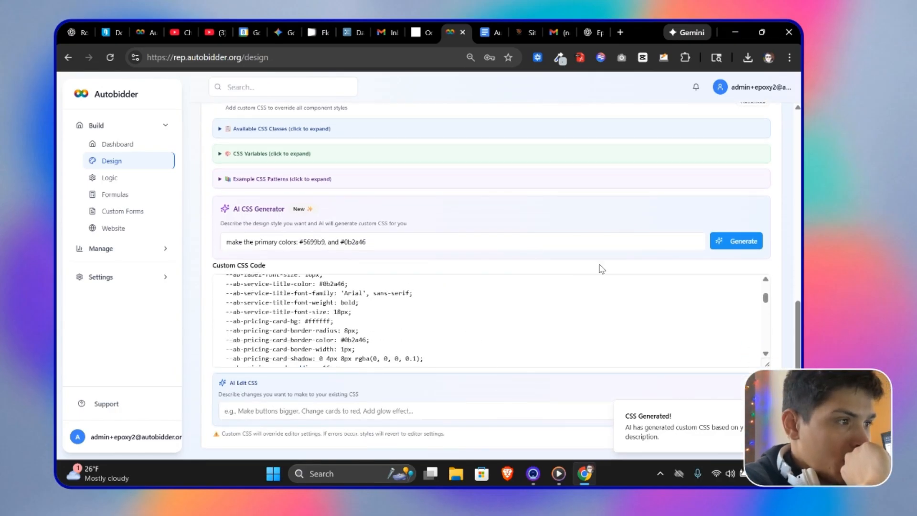
left_click(754, 127)
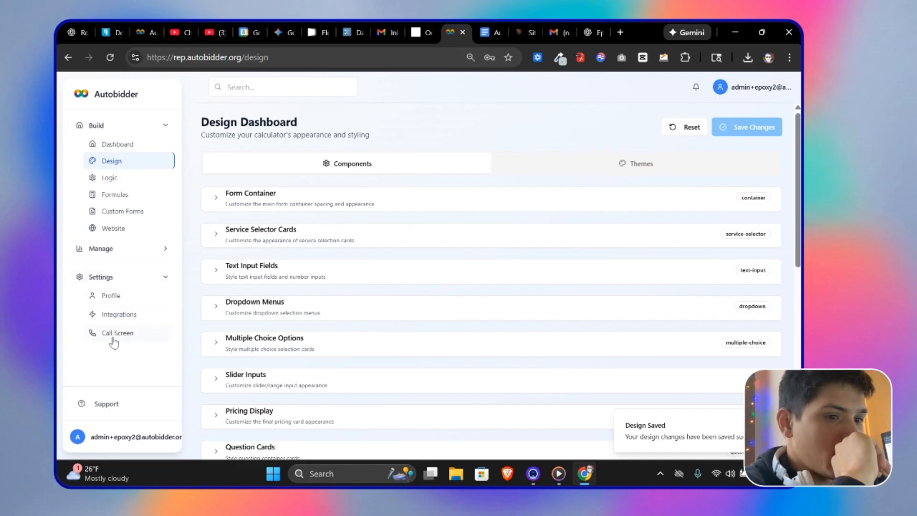
left_click(142, 338)
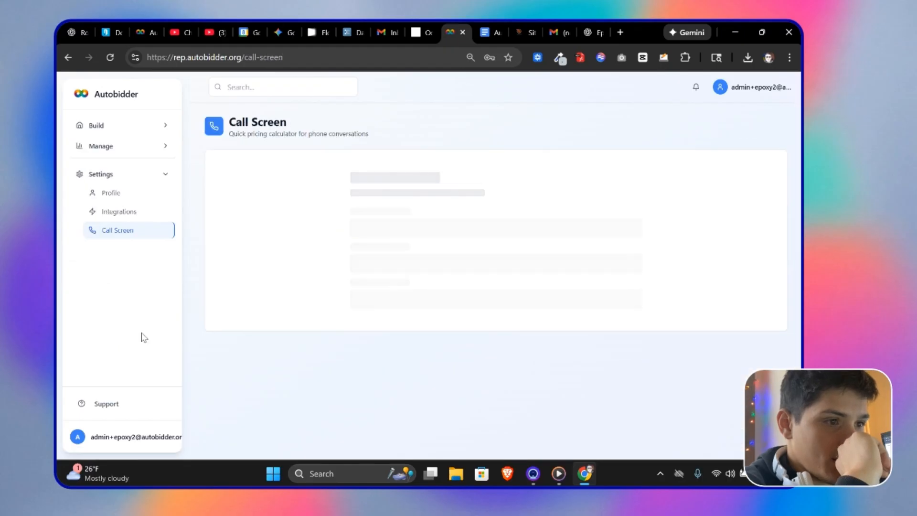
left_click(359, 290)
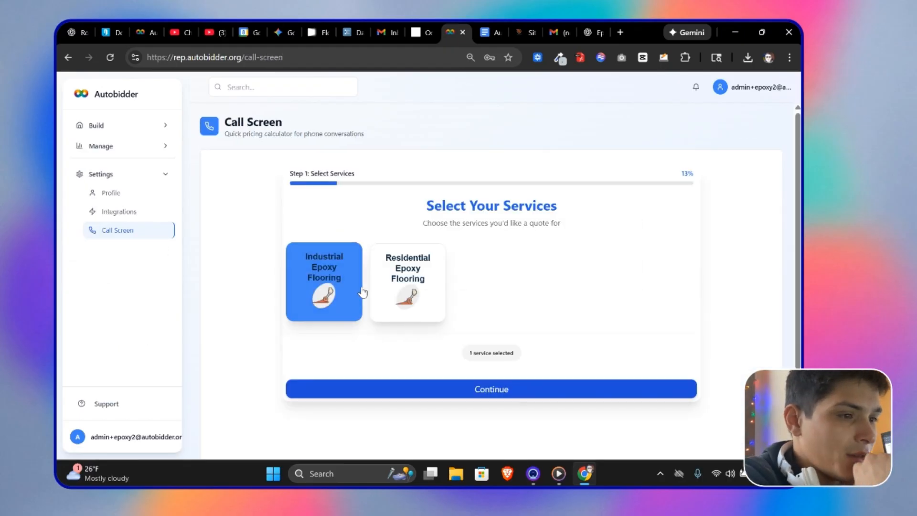
left_click(347, 288)
left_click(384, 287)
left_click(341, 288)
left_click(385, 287)
left_click(337, 288)
left_click(385, 287)
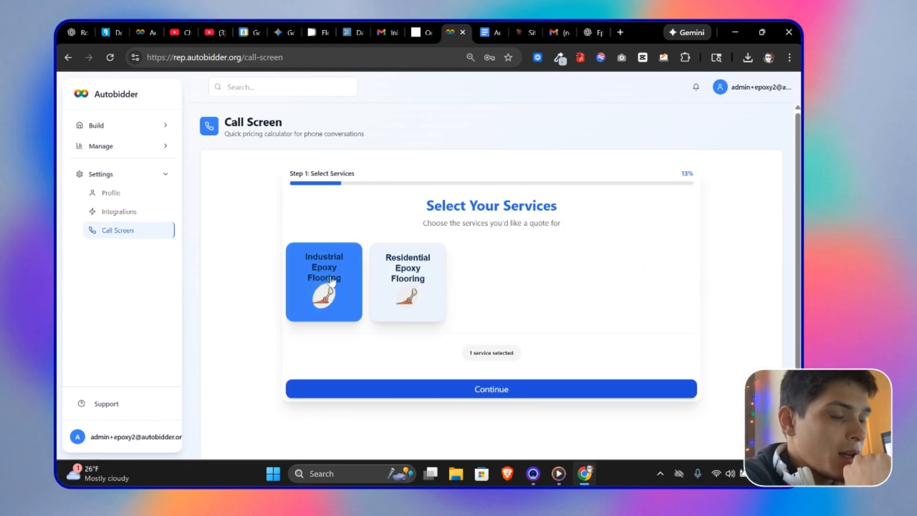
left_click(334, 285)
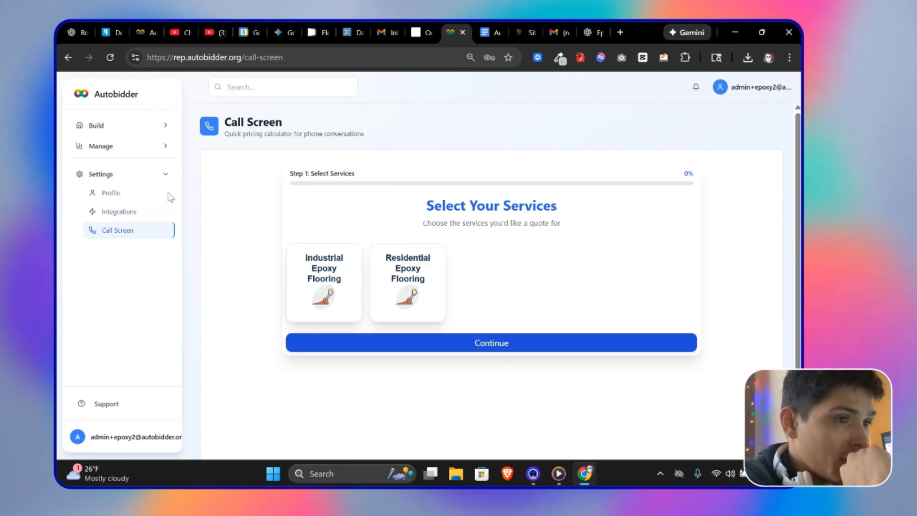
Step: Return to the Design dashboard and select all the generated code in the Custom CSS Code box
left_click(98, 123)
left_click(138, 167)
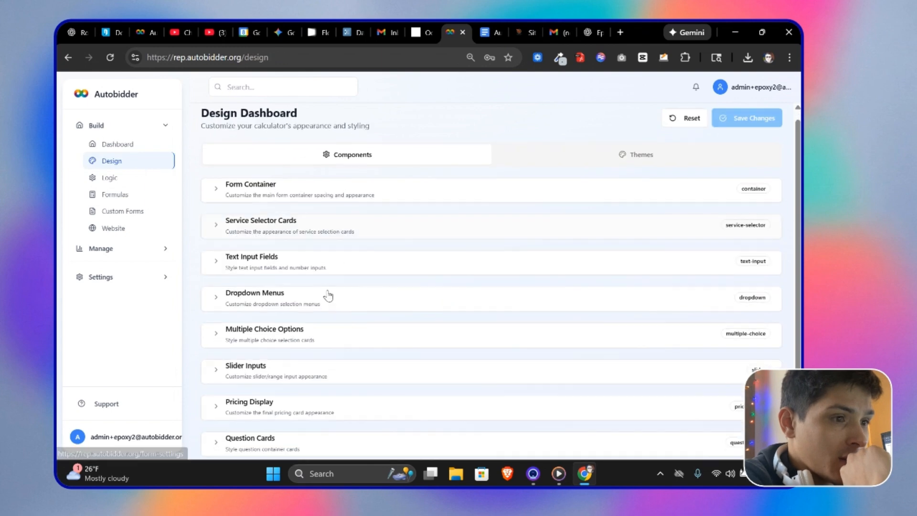
scroll(327, 297, "down", 15)
scroll(355, 341, "down", 15)
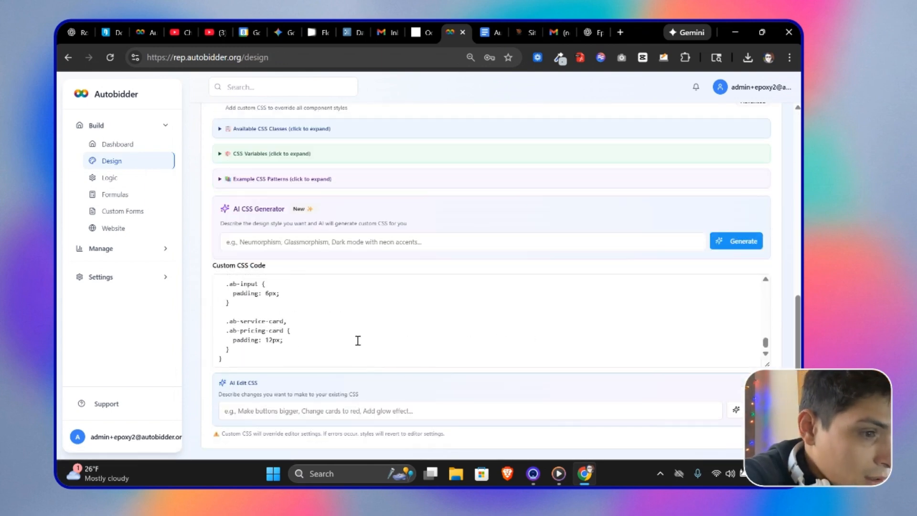
scroll(340, 331, "up", 3)
scroll(337, 332, "down", 3)
left_click(244, 357)
left_click_drag(221, 358, 215, 293)
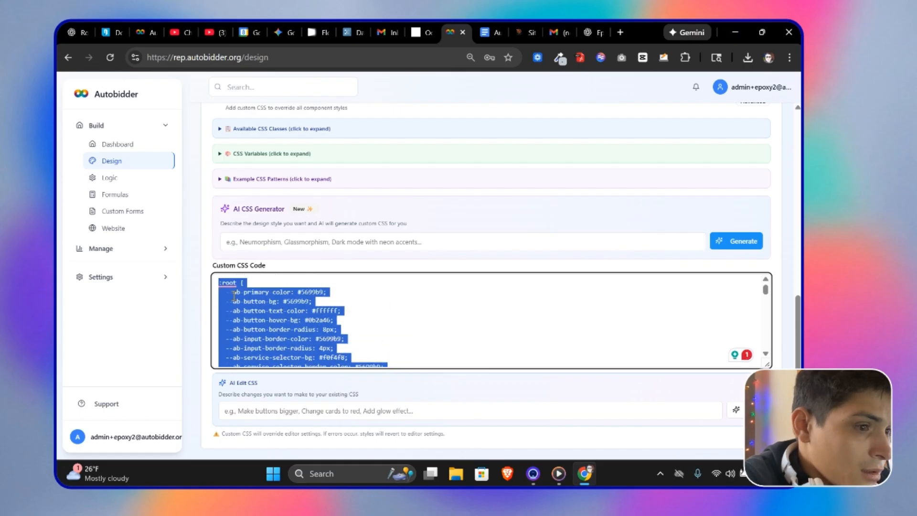
Step: Check the site's secondary theme color in the editor and close the color picker
left_click(536, 32)
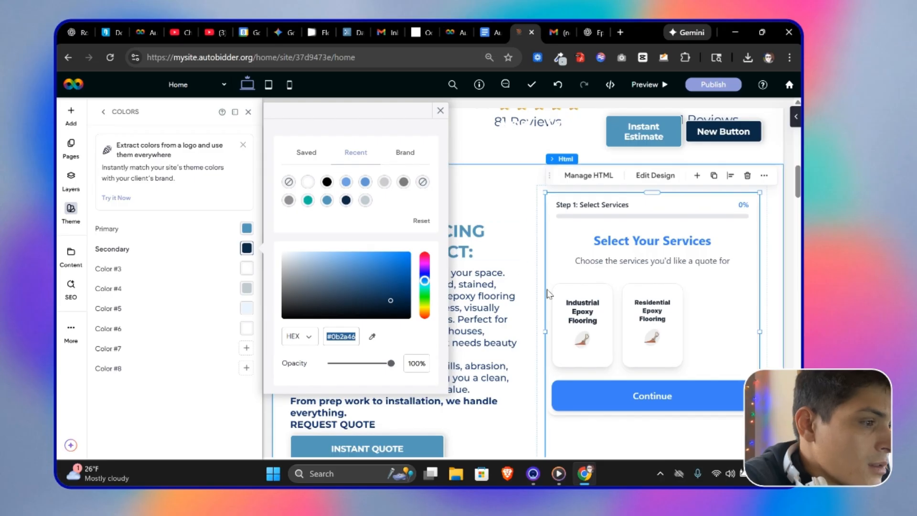
scroll(558, 331, "down", 6)
scroll(560, 330, "up", 7)
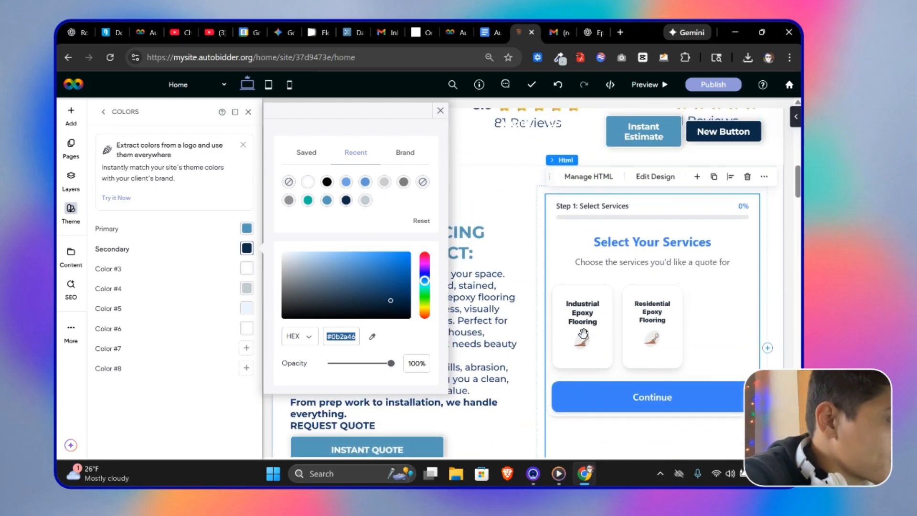
left_click(438, 112)
Step: Scroll through and copy the selected custom CSS code
left_click(466, 22)
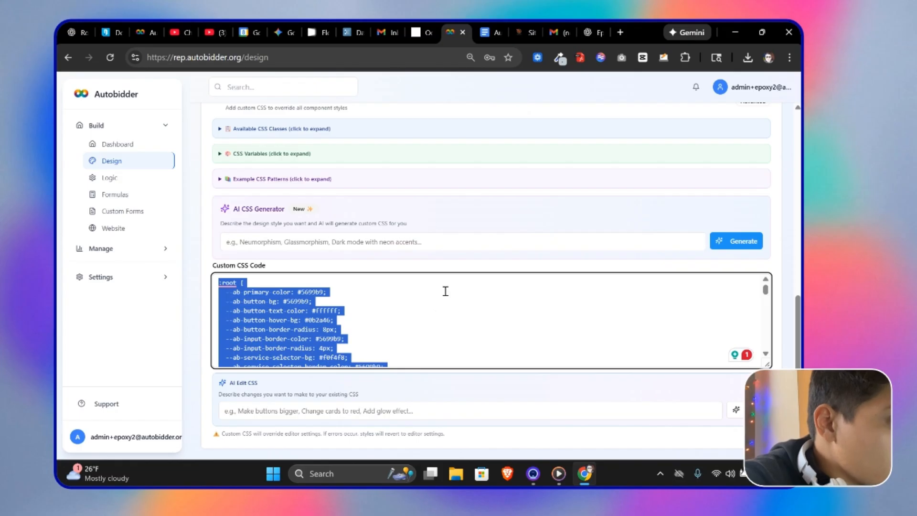
scroll(445, 291, "down", 10)
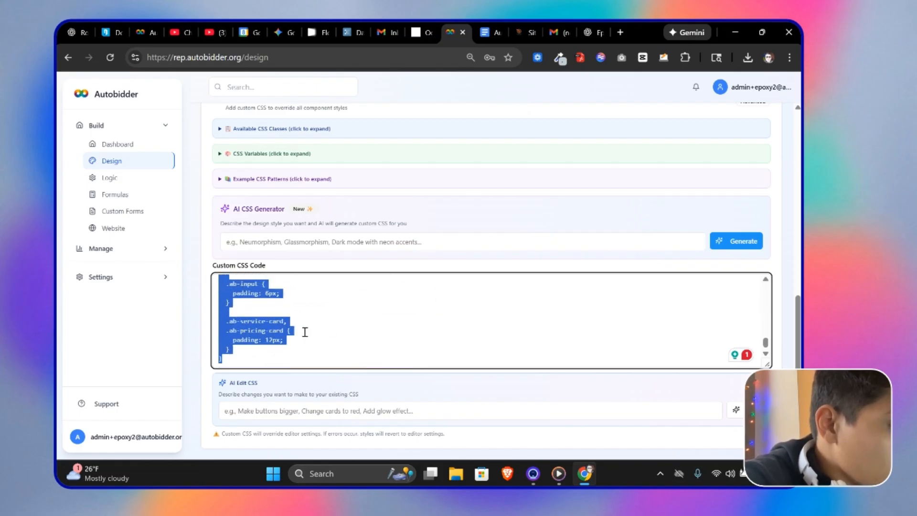
left_click(257, 357)
scroll(279, 330, "up", 10)
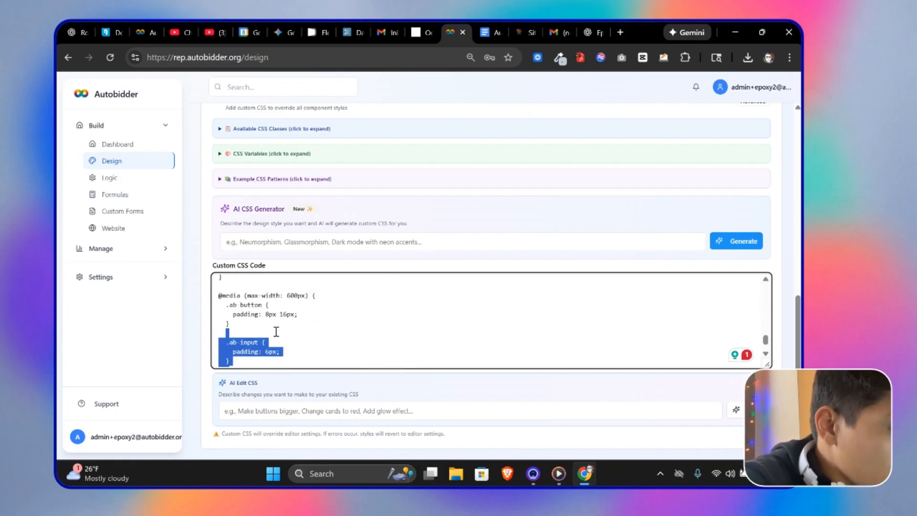
scroll(279, 330, "up", 10)
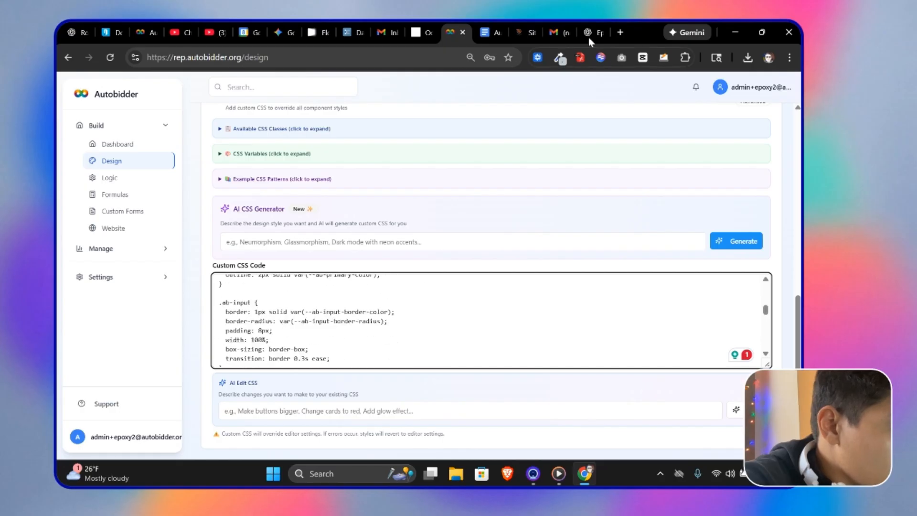
scroll(368, 310, "up", 10)
scroll(293, 318, "down", 10)
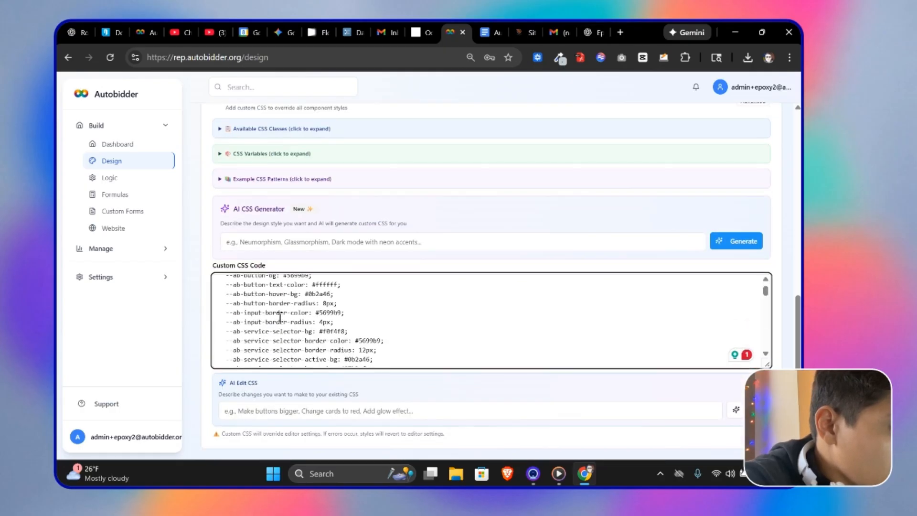
scroll(292, 310, "down", 1)
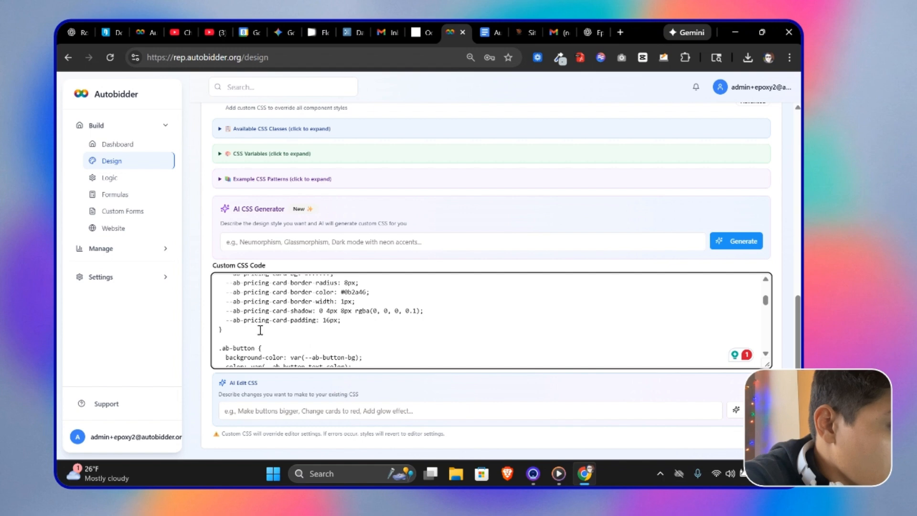
left_click(596, 32)
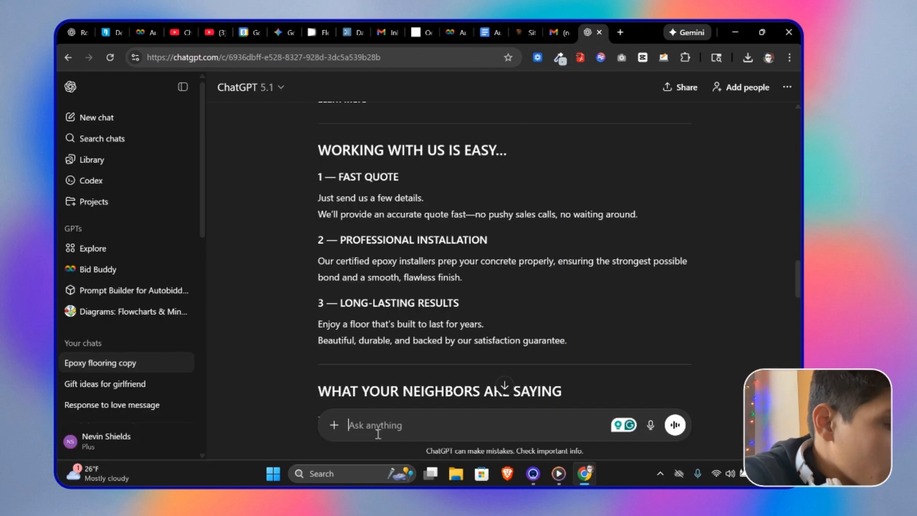
key("ctrl+v")
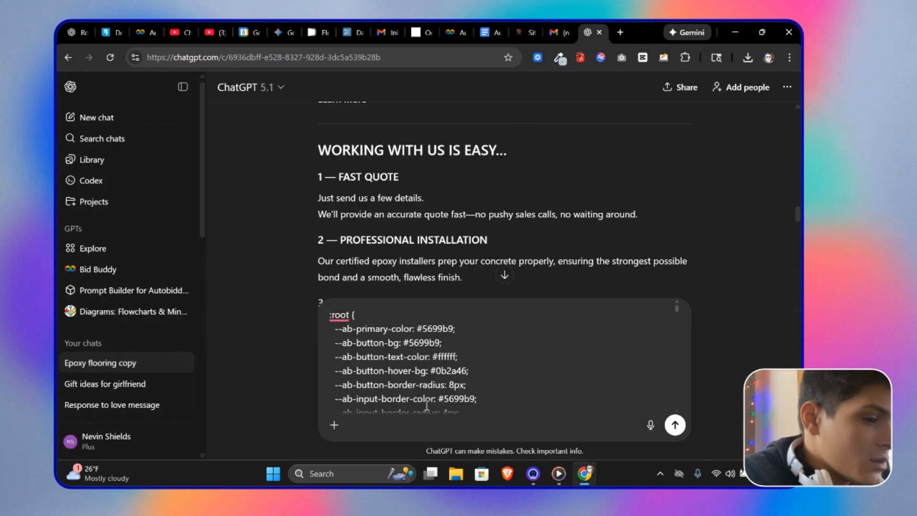
scroll(432, 377, "down", 10)
scroll(471, 256, "up", 3)
scroll(471, 258, "down", 4)
scroll(495, 373, "down", 10)
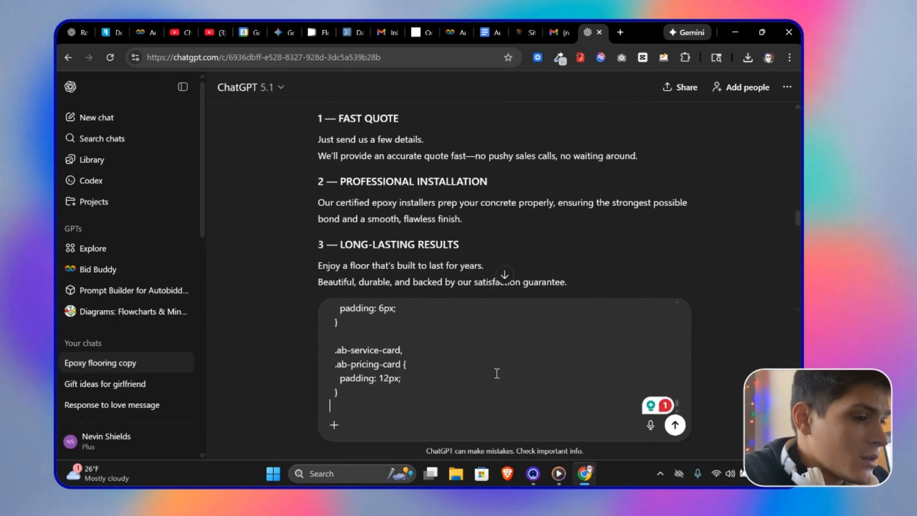
scroll(332, 370, "up", 10)
left_click_drag(365, 398, 295, 308)
key("BackSpace")
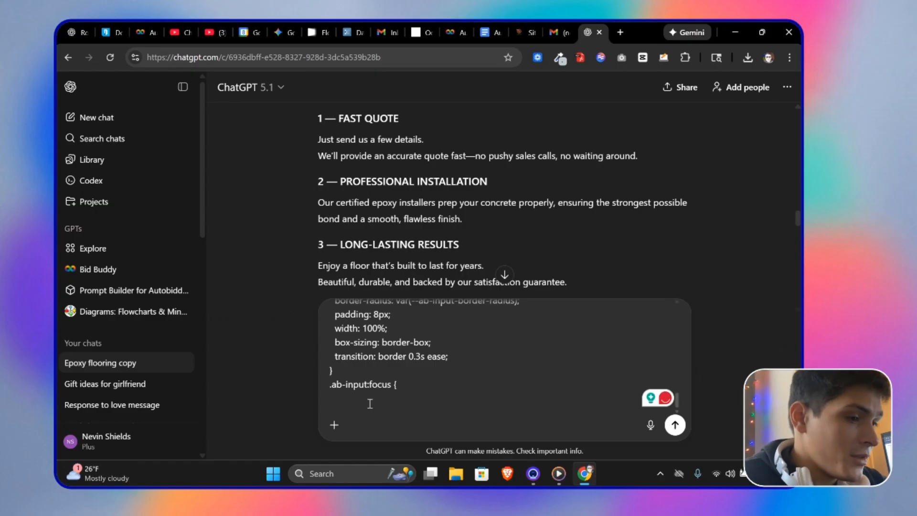
left_click_drag(370, 404, 304, 277)
key("BackSpace")
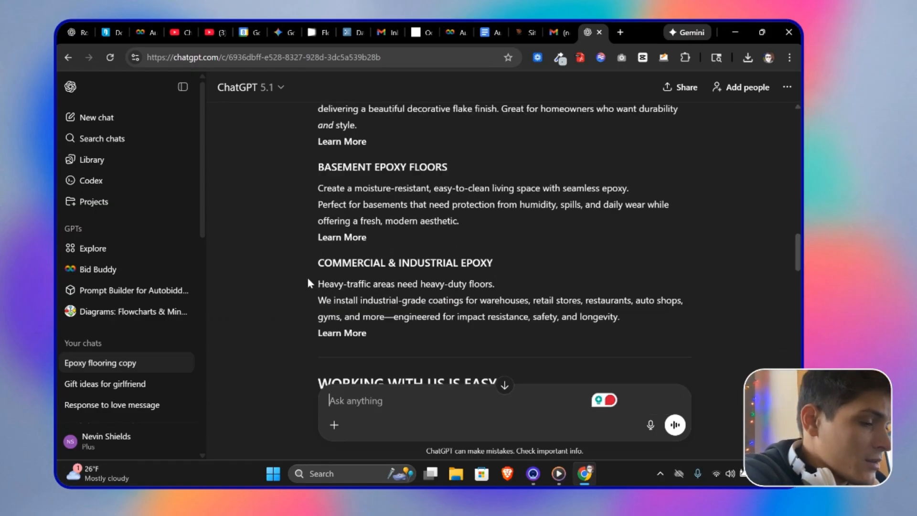
Step: Scroll through the ChatGPT epoxy website copy down to the footer section
scroll(393, 401, "down", 2)
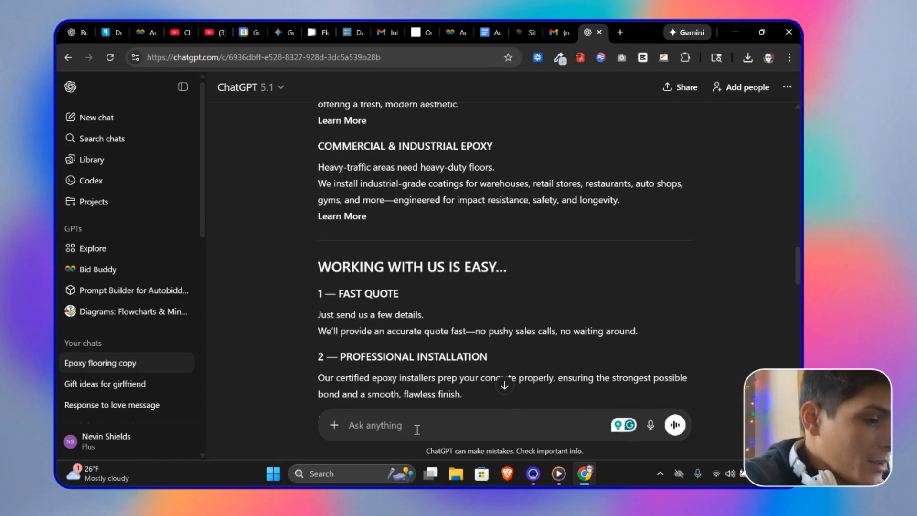
scroll(449, 360, "down", 4)
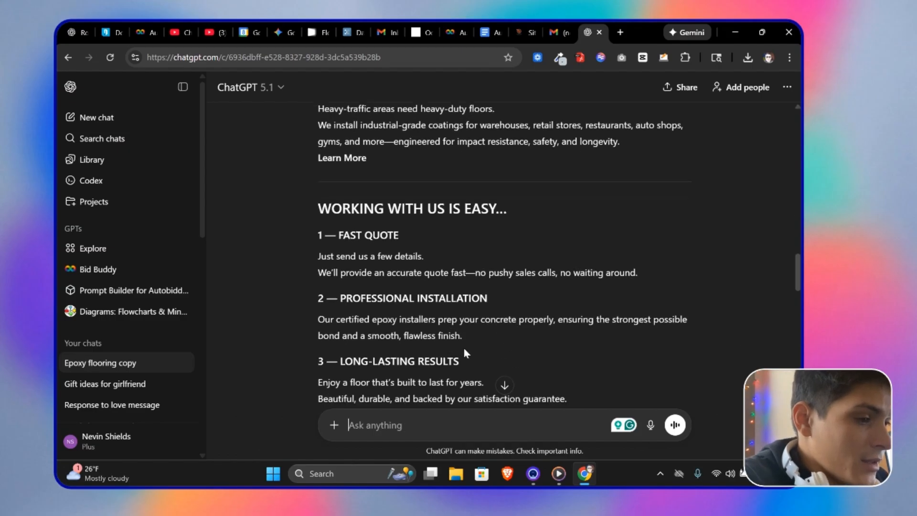
scroll(507, 368, "down", 16)
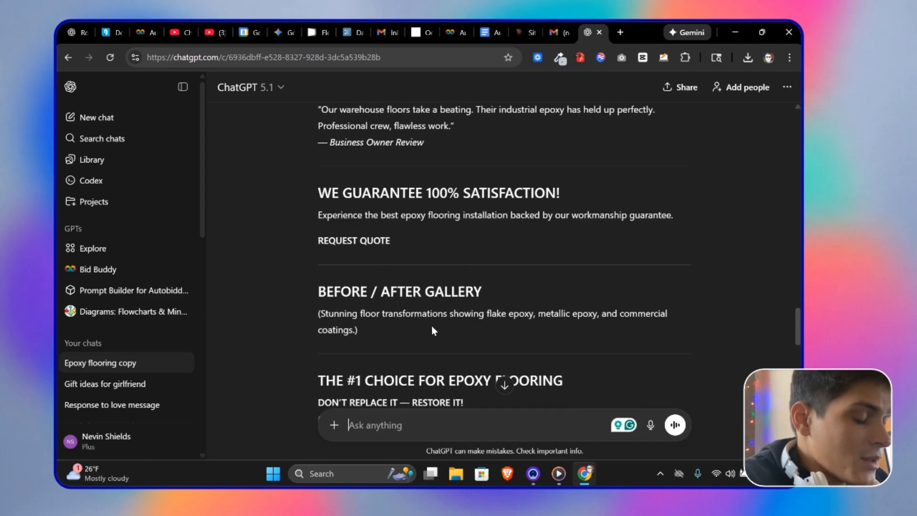
scroll(487, 333, "down", 1)
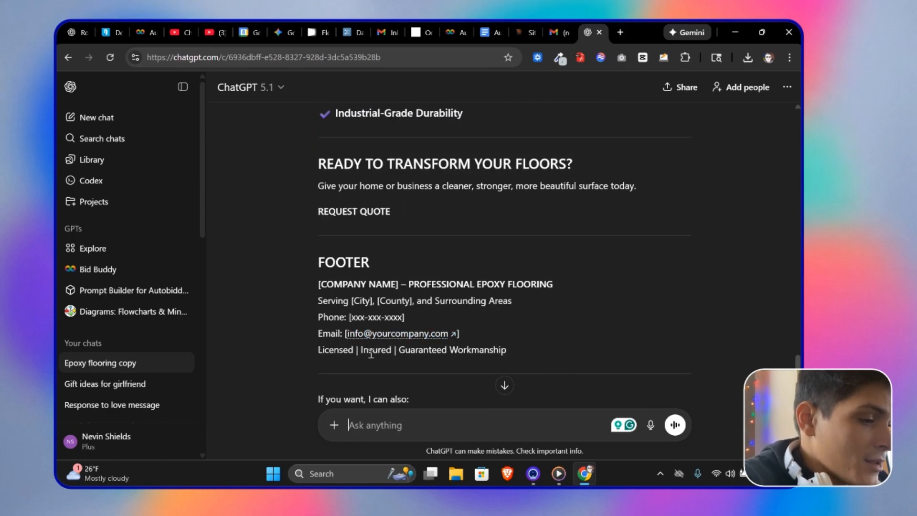
Step: Scroll back through the ChatGPT epoxy website copy up to the original prompt
scroll(371, 354, "down", 5)
scroll(525, 343, "up", 20)
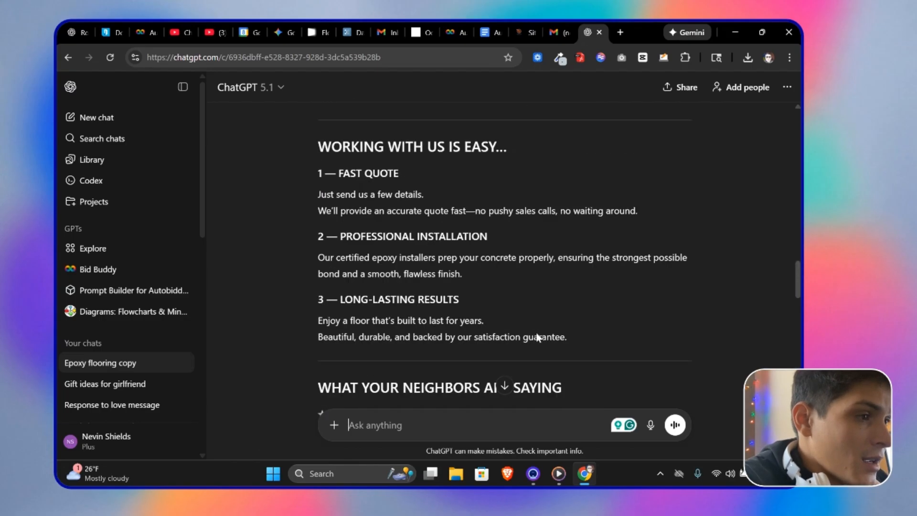
scroll(540, 338, "up", 5)
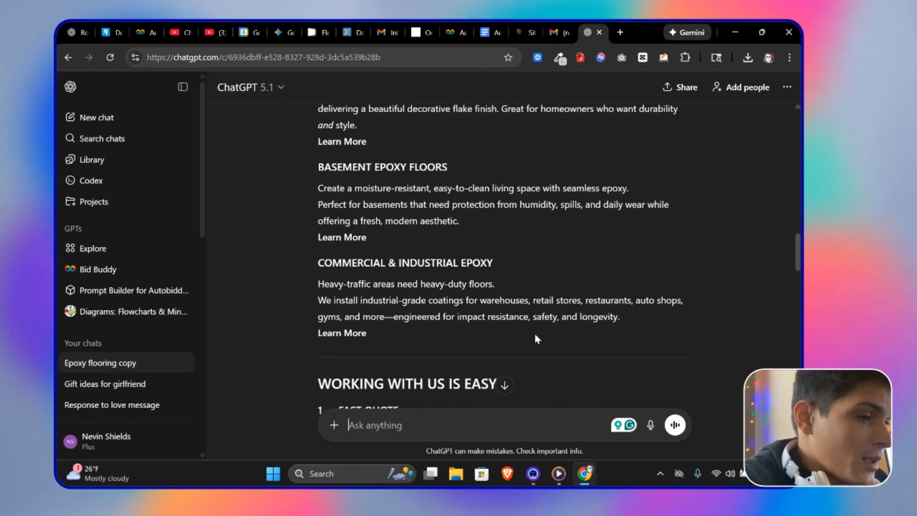
scroll(535, 333, "up", 1)
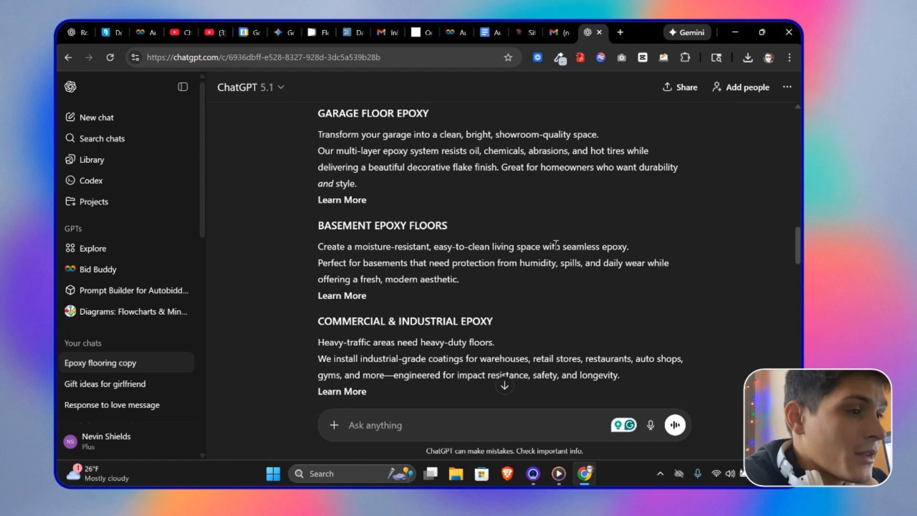
scroll(556, 245, "up", 2)
scroll(459, 285, "up", 6)
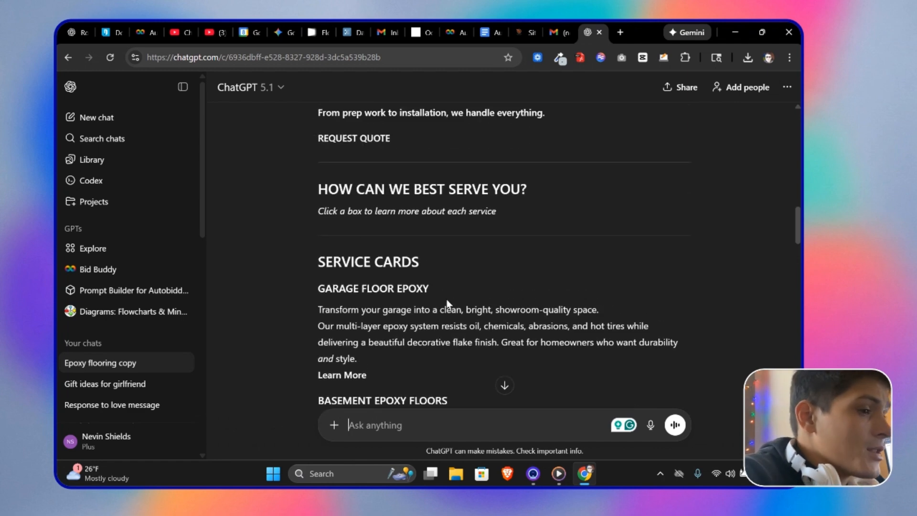
scroll(439, 323, "up", 3)
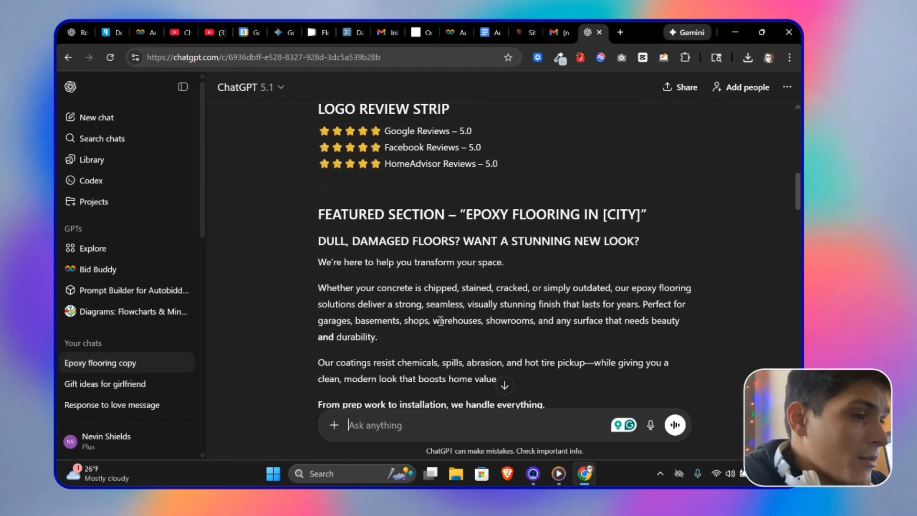
scroll(440, 291, "up", 8)
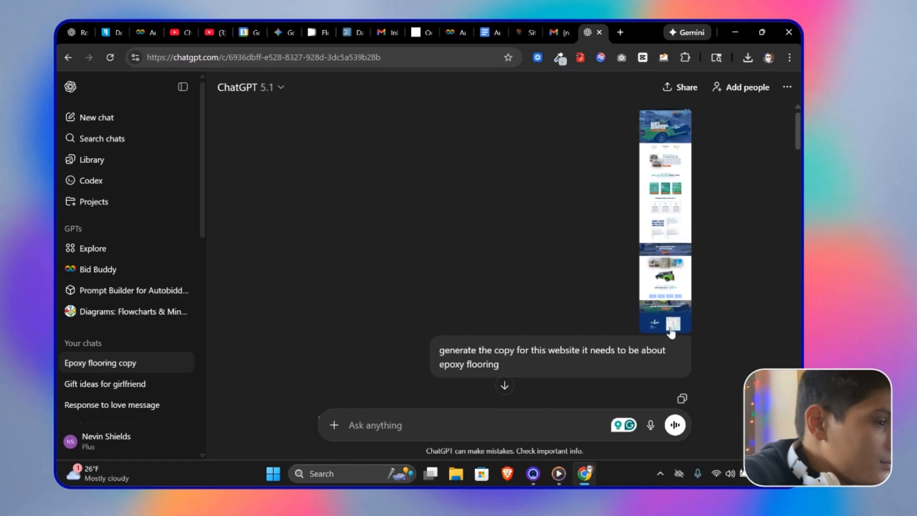
scroll(573, 324, "down", 6)
scroll(571, 324, "up", 6)
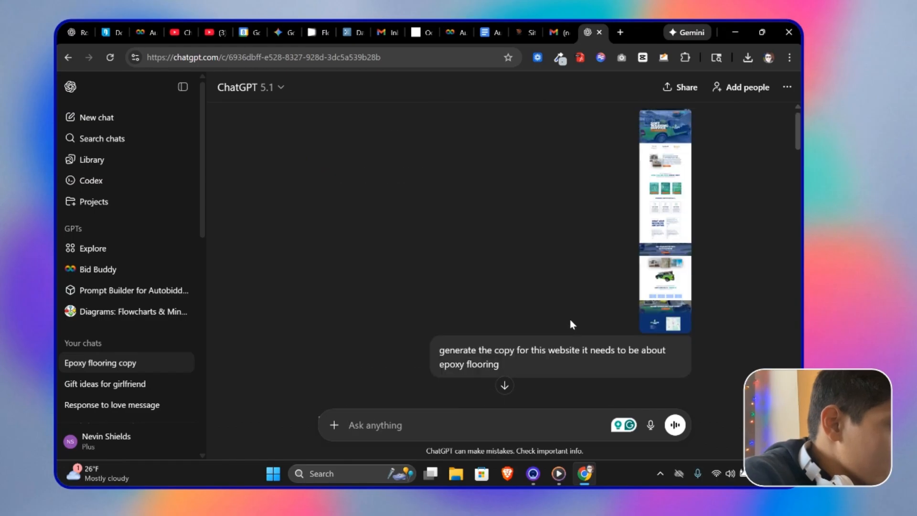
scroll(571, 323, "down", 3)
scroll(572, 324, "down", 20)
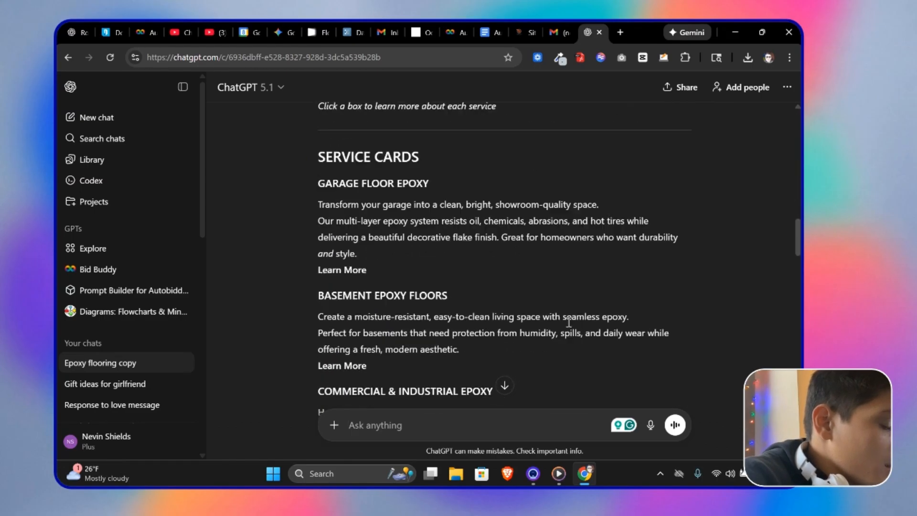
Step: Switch back to the Design dashboard and select all the code in the Custom CSS Code box
left_click(529, 32)
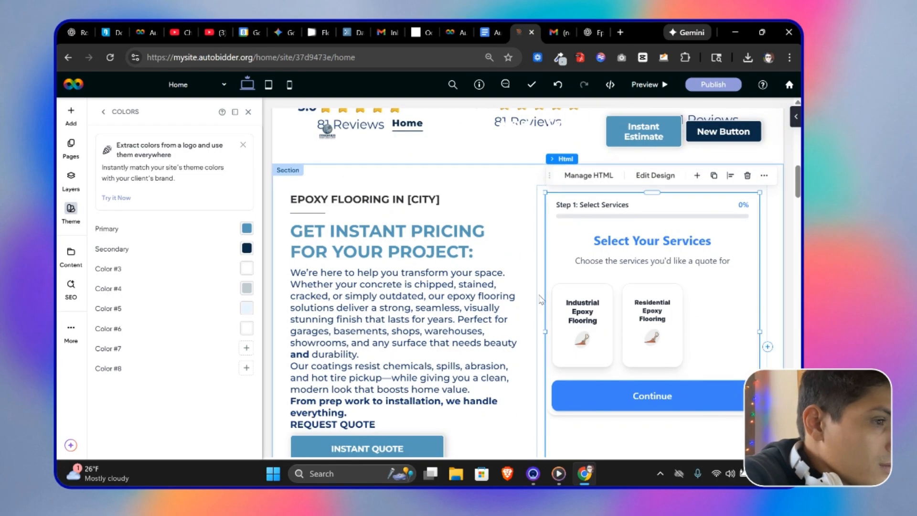
left_click(453, 32)
scroll(290, 326, "down", 5)
key("ctrl+a")
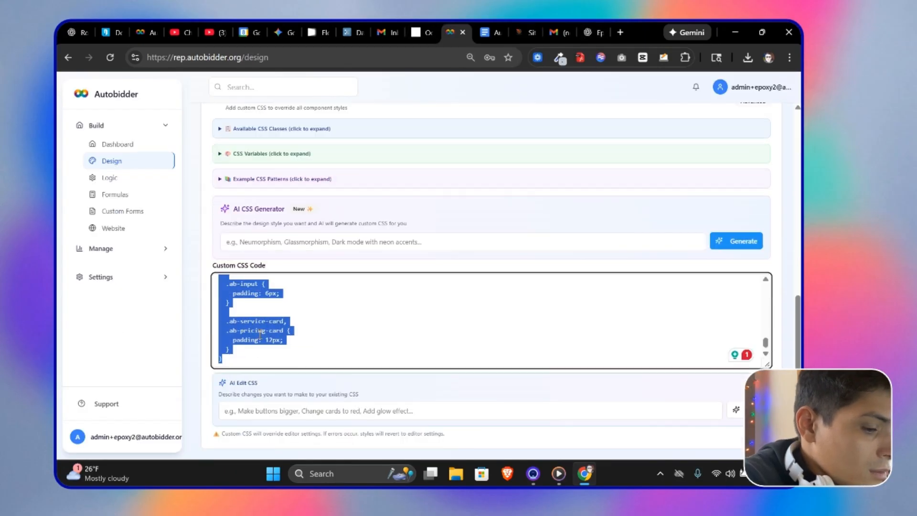
Step: In a new ChatGPT chat, paste the current CSS and request custom Autobidder CSS using primary colors #0b2a46 and #5699b9
left_click(592, 32)
left_click(95, 117)
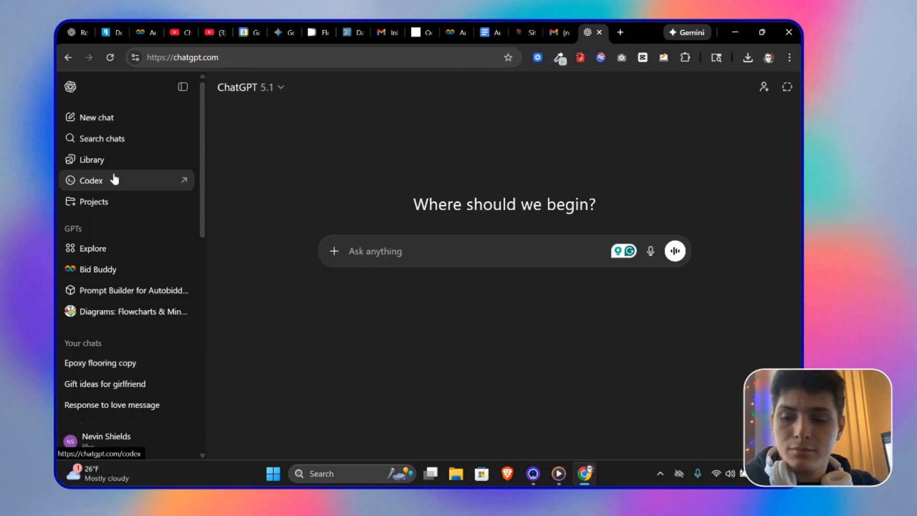
type("I need you to write some custi")
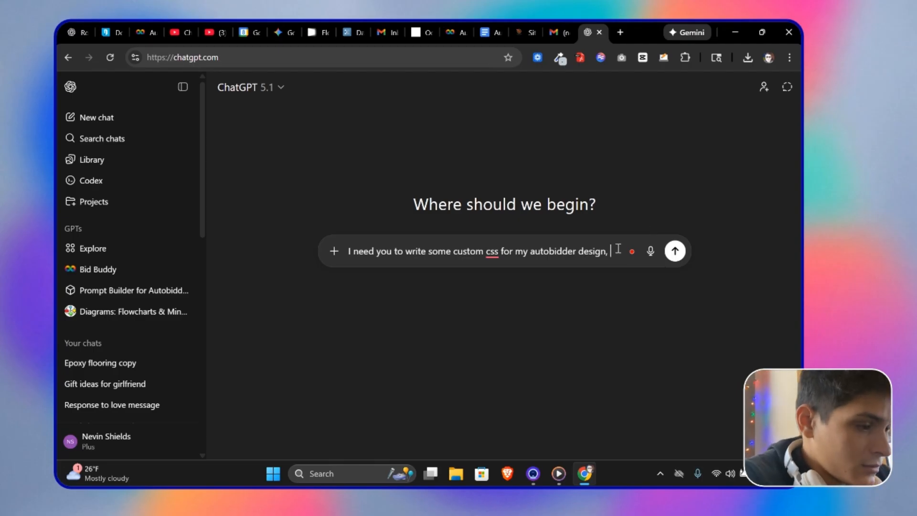
type("here is what I have now")
key("ctrl+v")
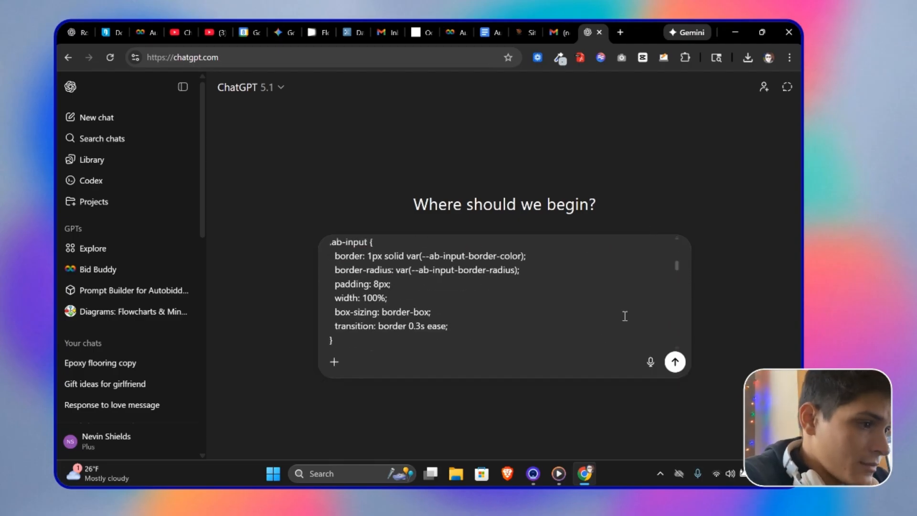
scroll(624, 315, "down", 15)
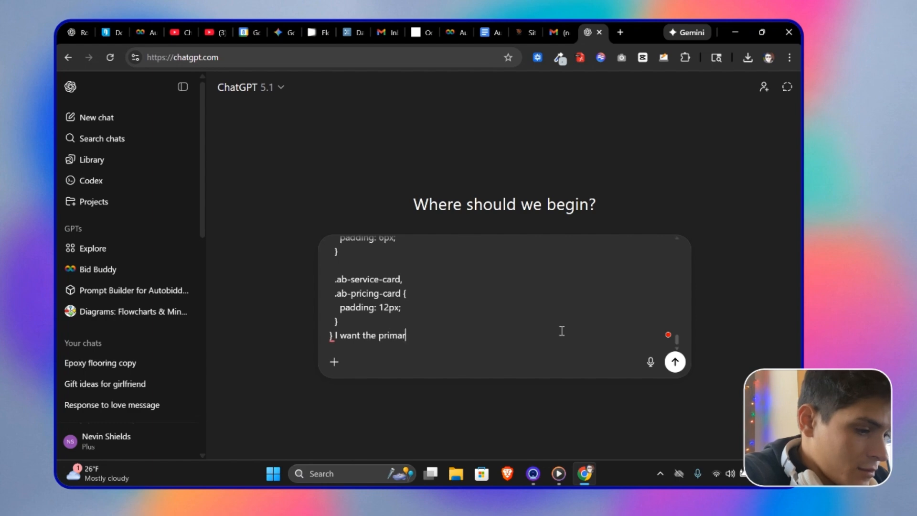
left_click(522, 29)
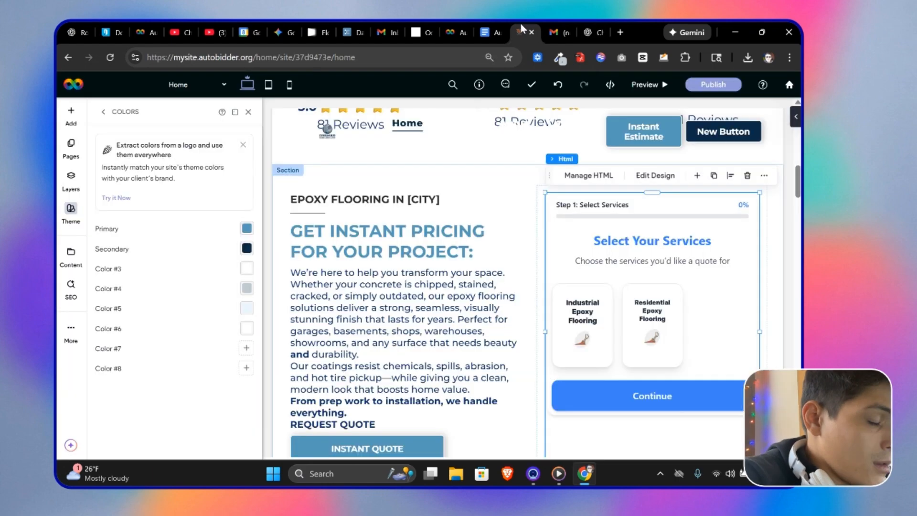
left_click(591, 36)
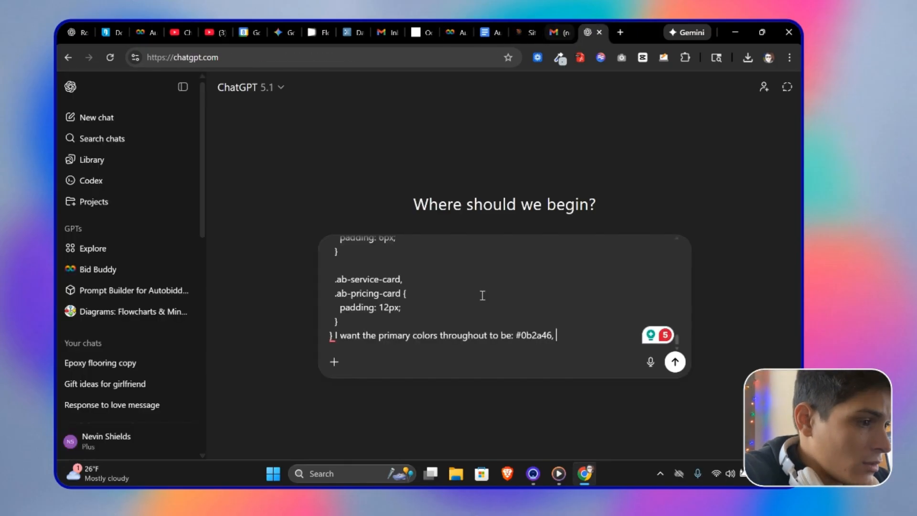
left_click(673, 362)
Step: Scroll through ChatGPT's updated Autobidder CSS and copy the code block
scroll(505, 294, "down", 5)
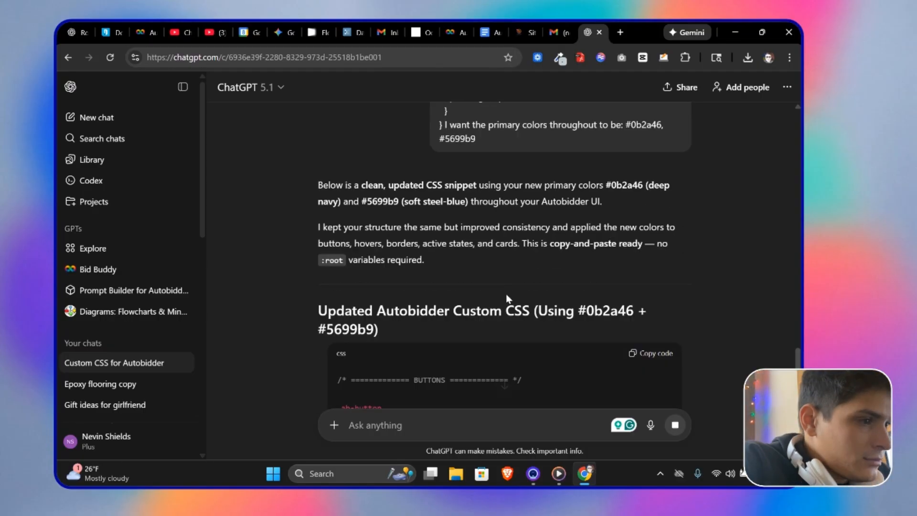
scroll(663, 257, "down", 15)
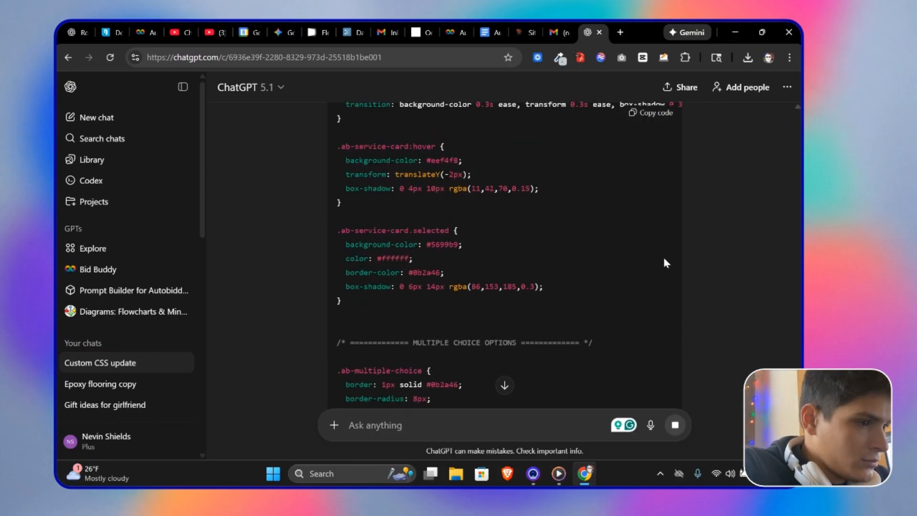
left_click(632, 113)
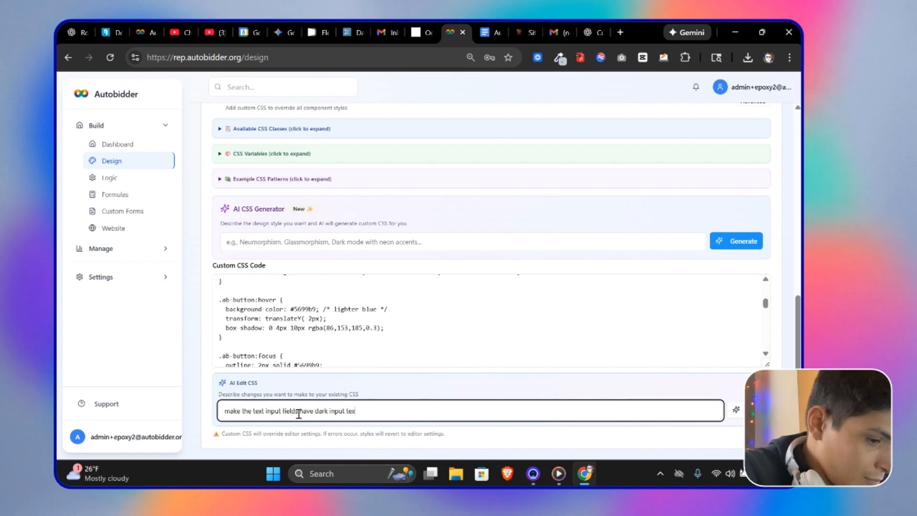
Step: Use AI Edit CSS to make the text input fields have dark input text
scroll(374, 309, "down", 12)
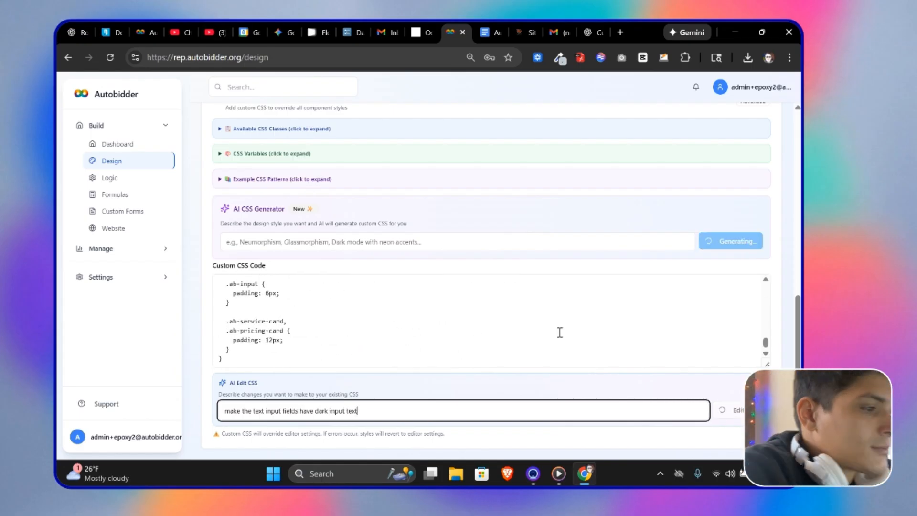
left_click(533, 473)
left_click(585, 473)
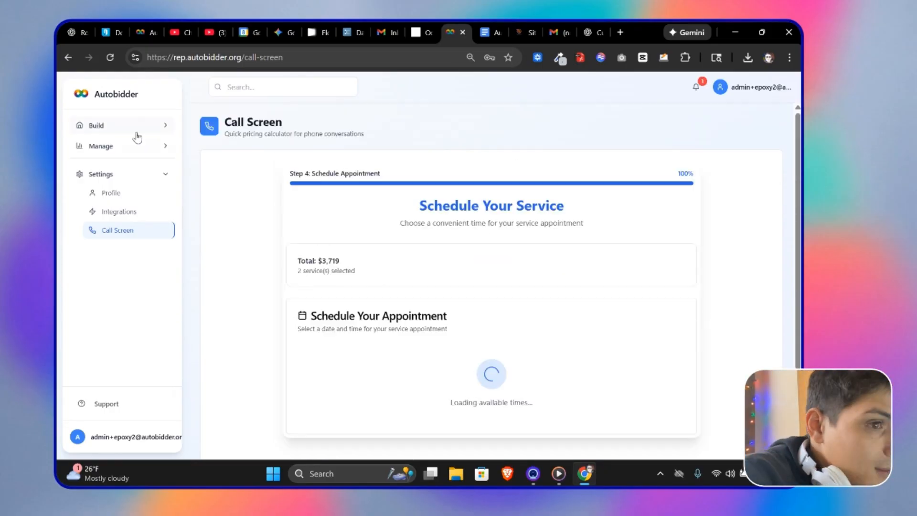
Step: Open the website editor from the dashboard and inspect the embedded pricing calculator on the homepage
left_click(136, 133)
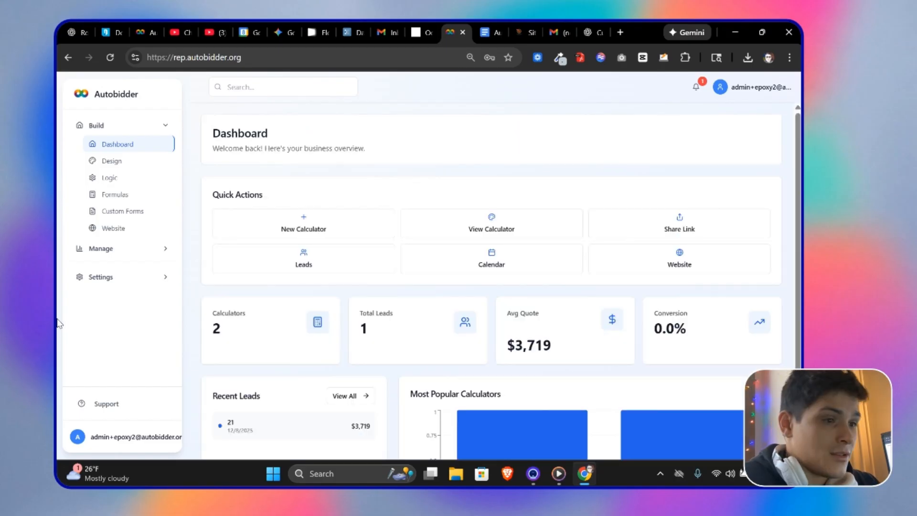
scroll(492, 286, "down", 2)
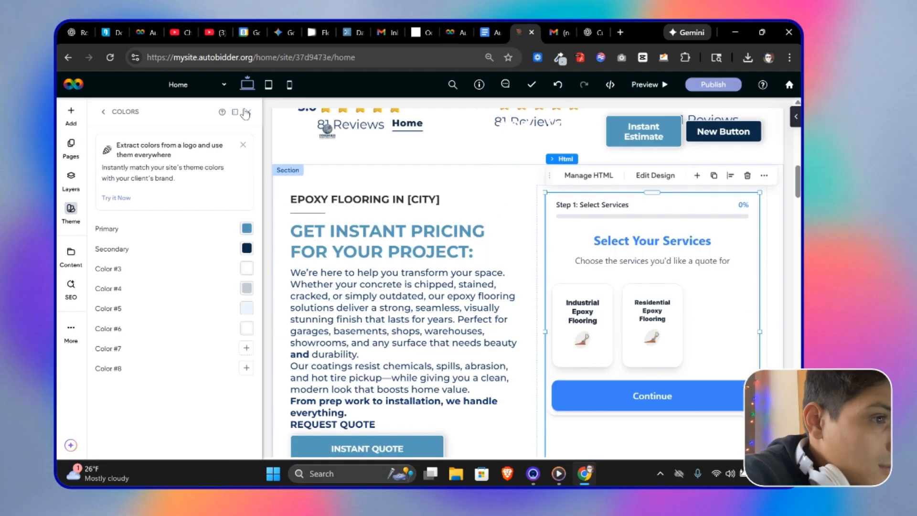
left_click(246, 112)
scroll(579, 403, "down", 20)
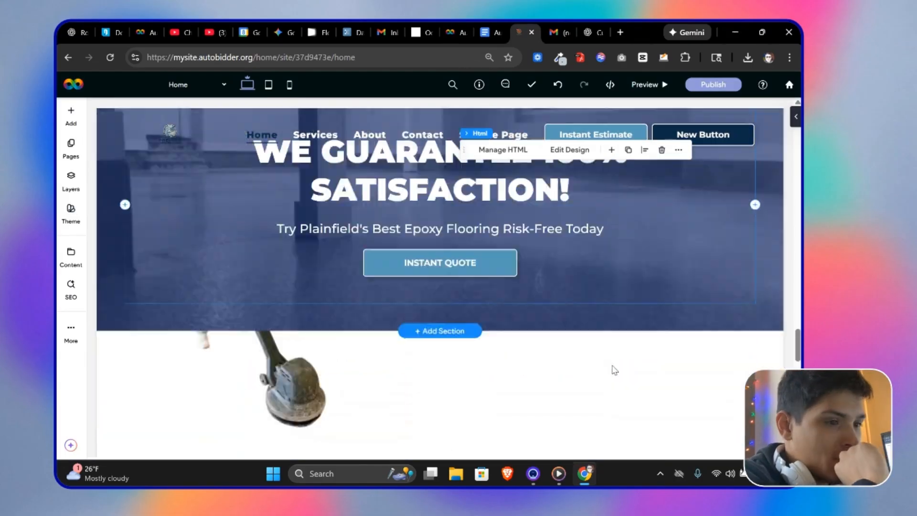
scroll(575, 238, "up", 20)
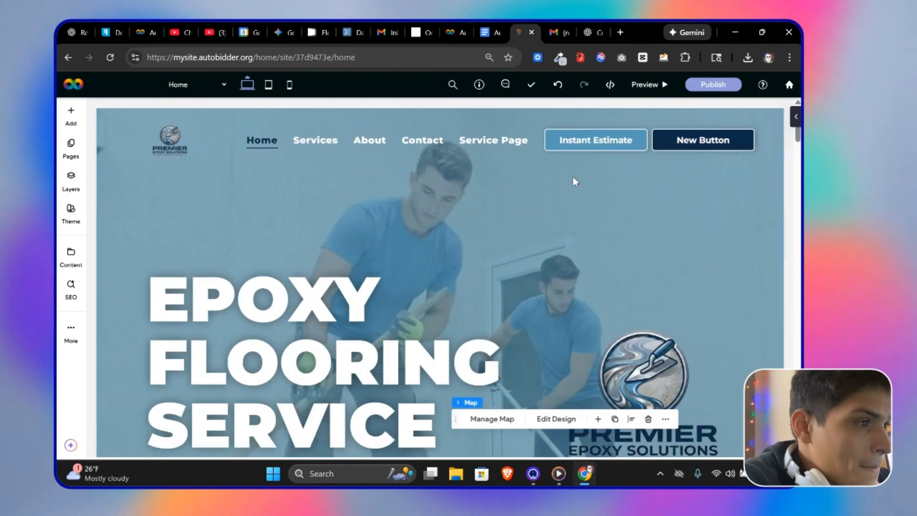
scroll(575, 180, "down", 10)
left_click(110, 57)
scroll(286, 191, "up", 4)
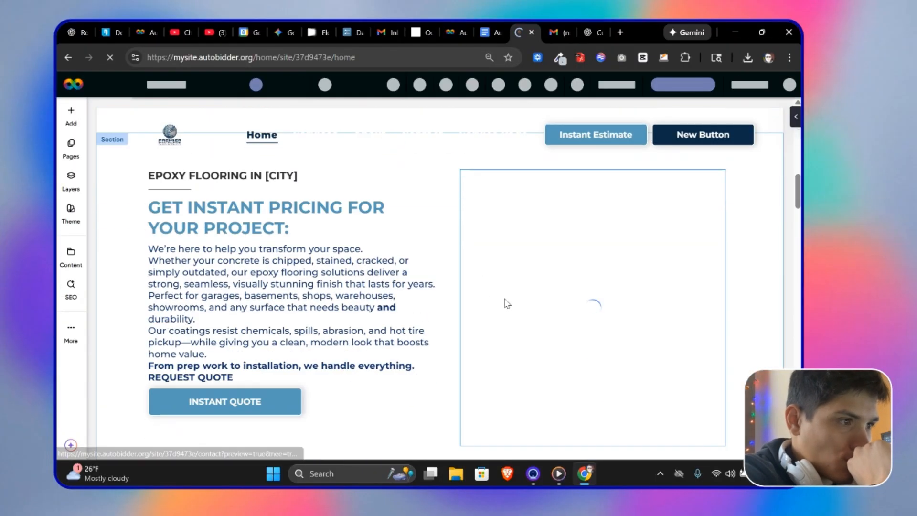
left_click(719, 377)
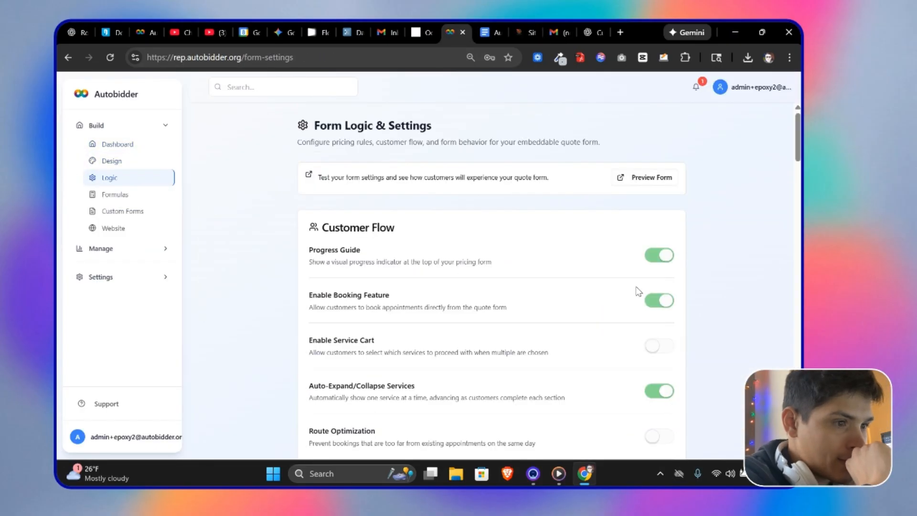
Step: Scroll through the form Logic settings and delete the text of one message field
scroll(406, 307, "down", 10)
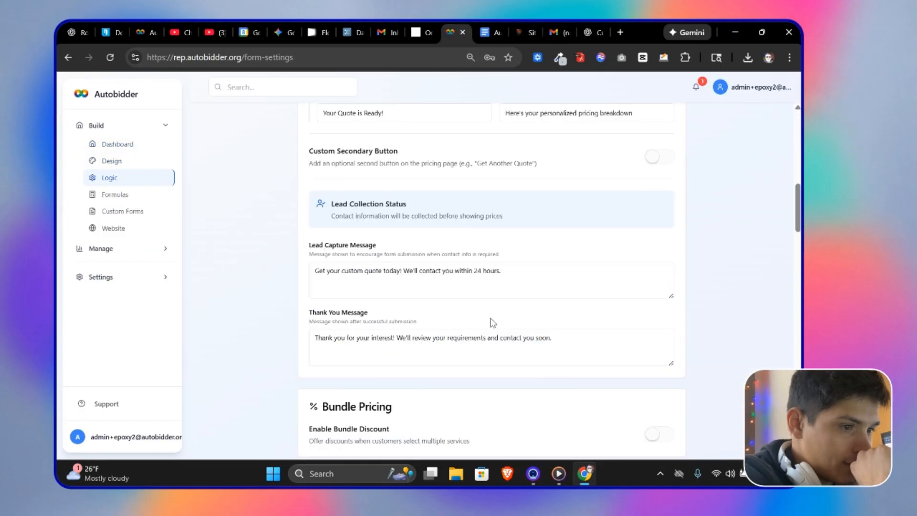
scroll(405, 307, "up", 20)
scroll(436, 285, "down", 3)
triple_click(401, 247)
key("BackSpace")
scroll(463, 291, "down", 20)
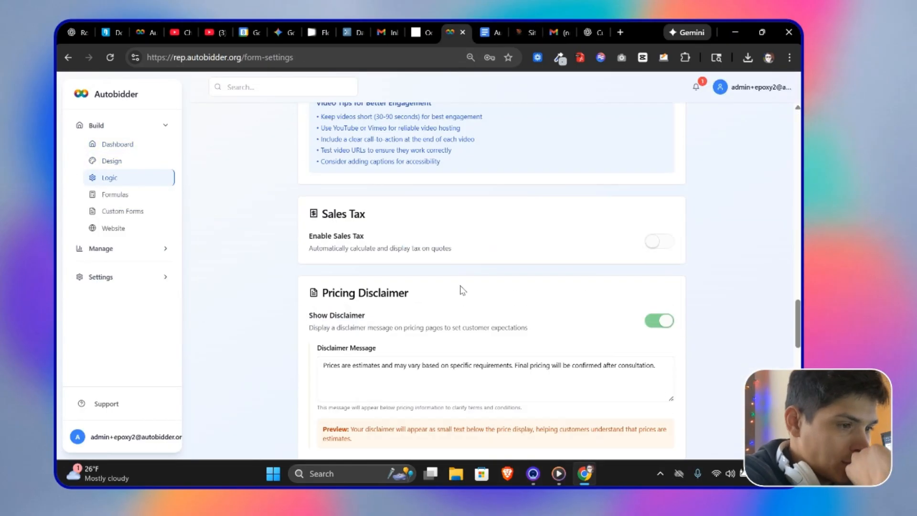
left_click(658, 435)
scroll(626, 334, "up", 20)
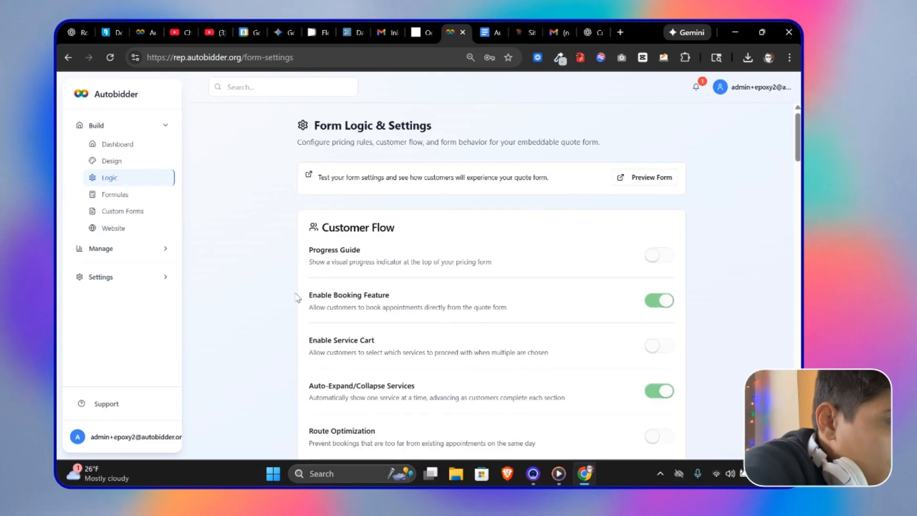
Step: Reload the website editor and switch it to the mobile breakpoint
left_click(526, 32)
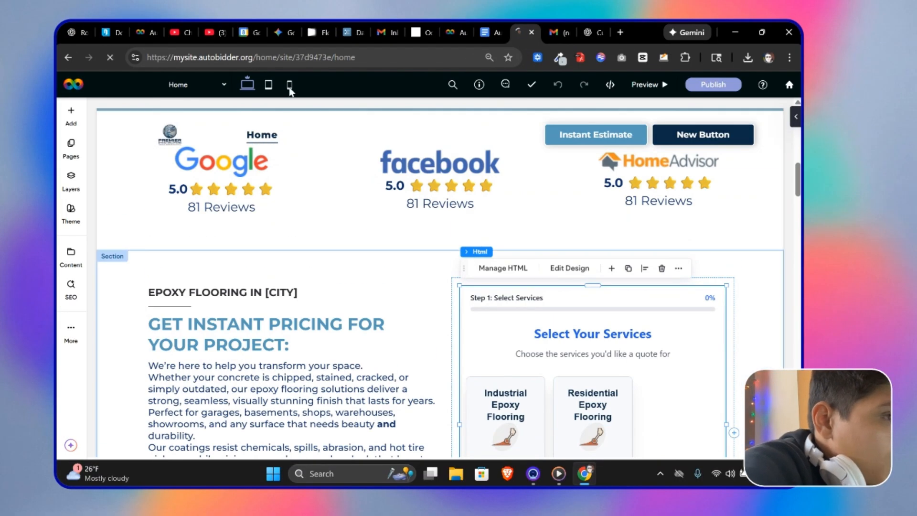
key("F5")
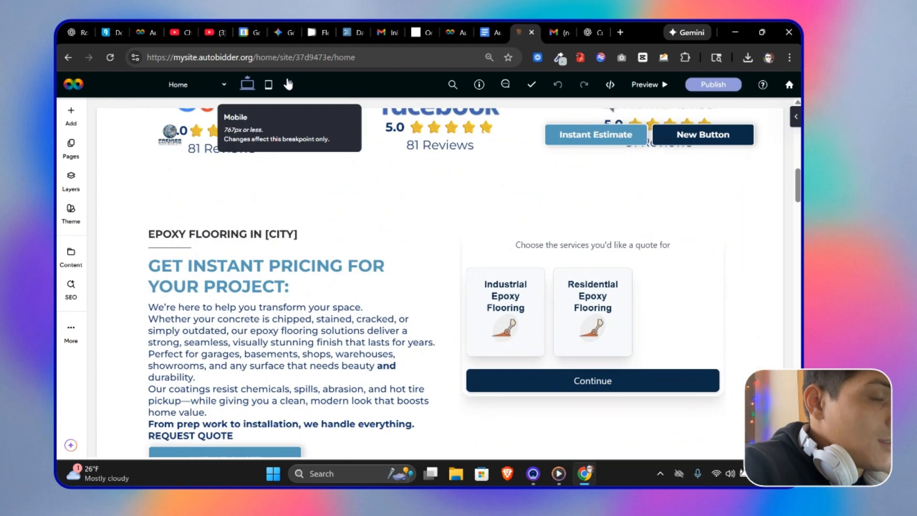
left_click(290, 84)
Step: Adjust the Service Selector Cards design settings and save the changes
left_click(457, 33)
left_click(297, 231)
scroll(385, 298, "down", 3)
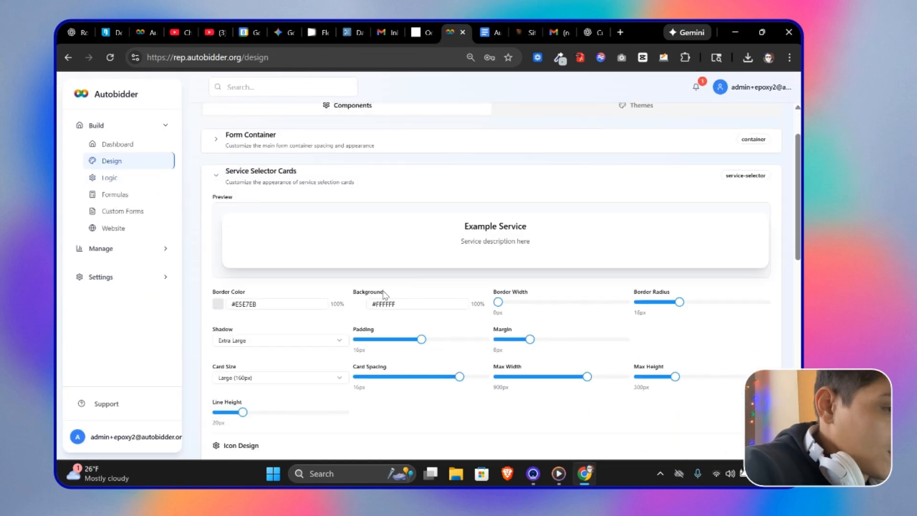
left_click(287, 319)
left_click(257, 382)
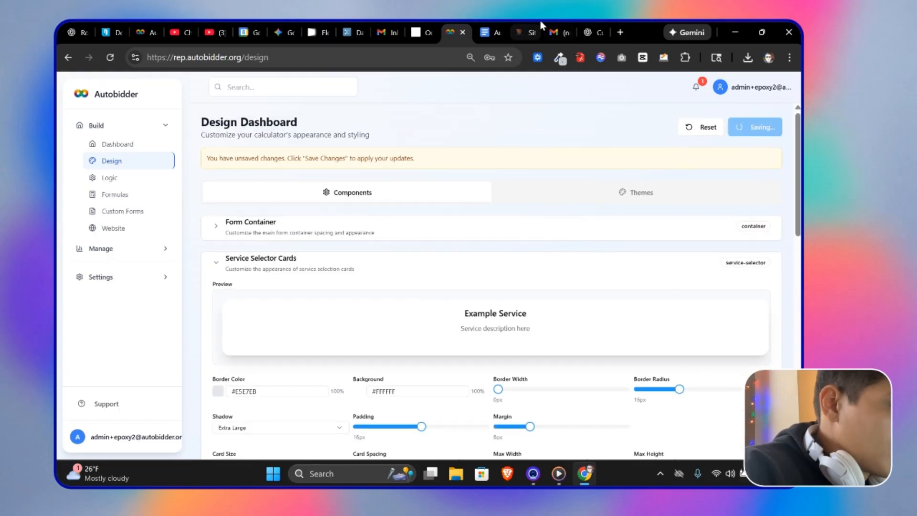
Step: Preview the site in mobile view and test selecting both epoxy services in the calculator
left_click(525, 32)
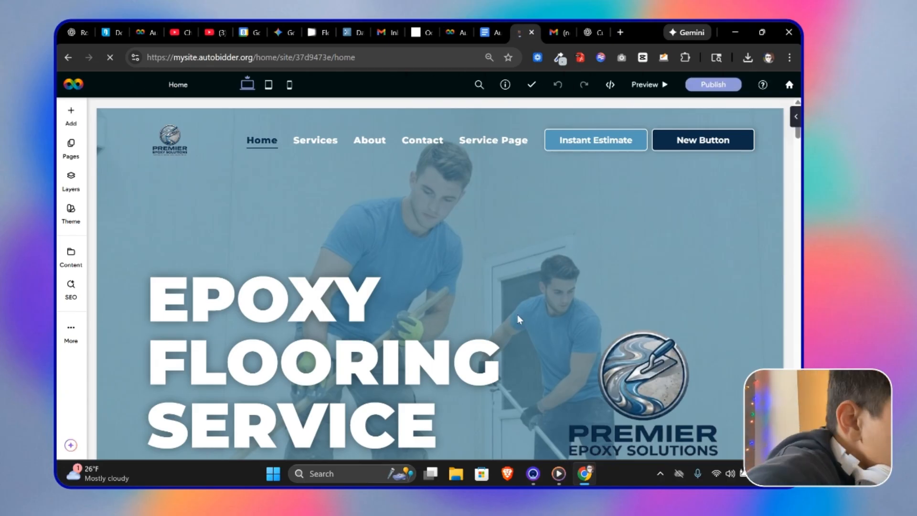
scroll(519, 343, "down", 5)
scroll(520, 367, "down", 6)
left_click(290, 85)
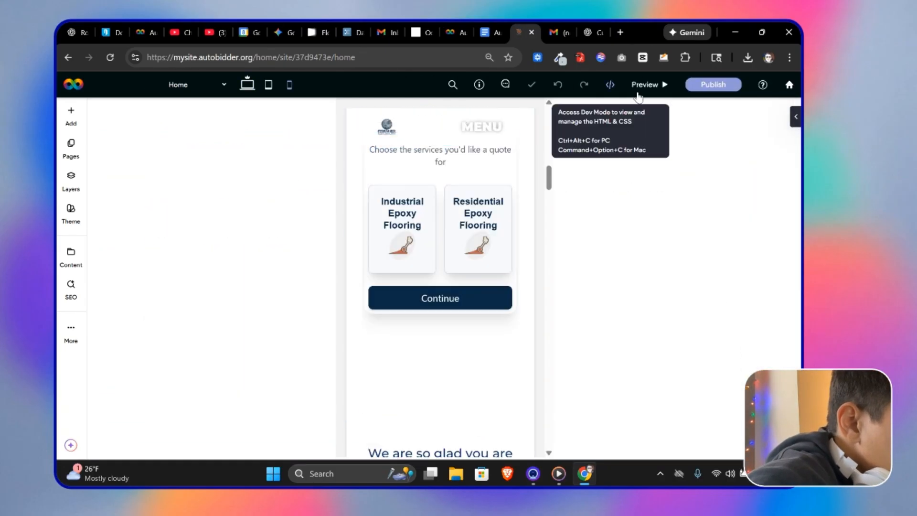
left_click(645, 85)
left_click(383, 274)
left_click(466, 274)
left_click(429, 394)
scroll(467, 311, "down", 5)
scroll(468, 311, "up", 15)
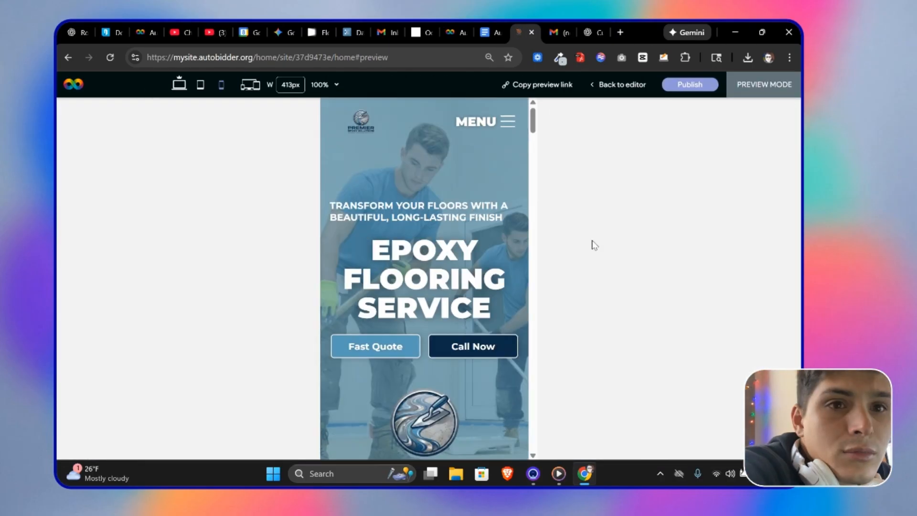